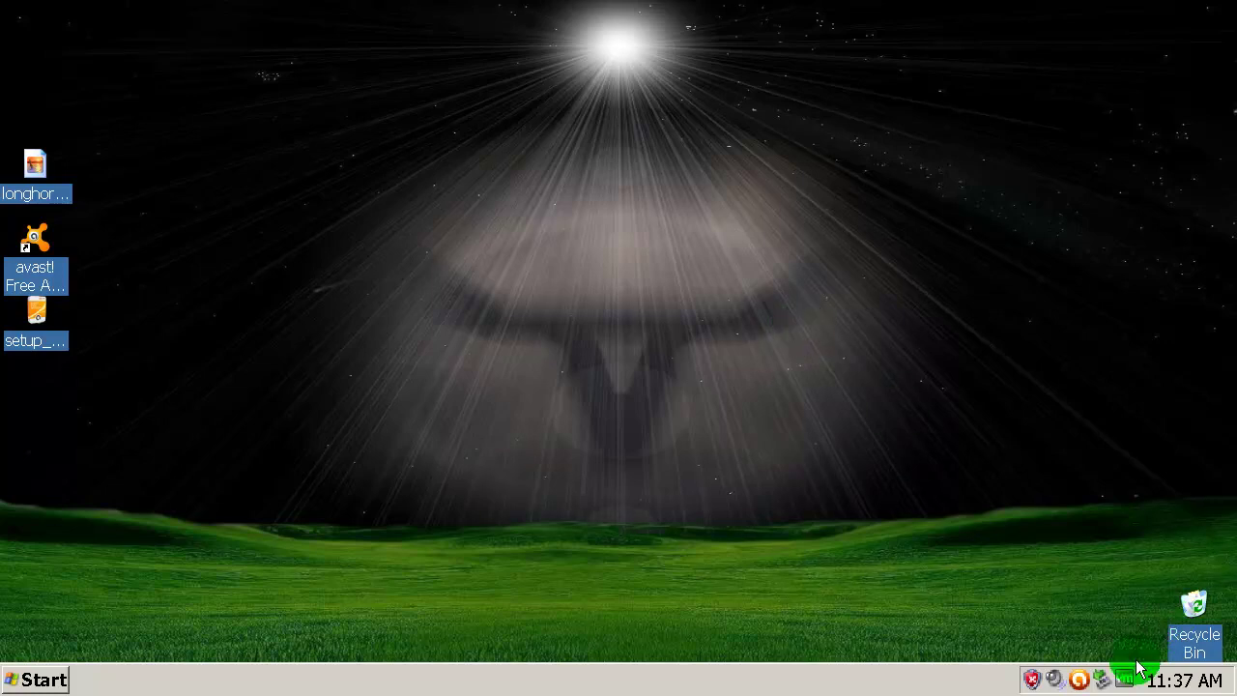
- Open the avast! user interface and view the program and virus definitions version information
right_click(1081, 680)
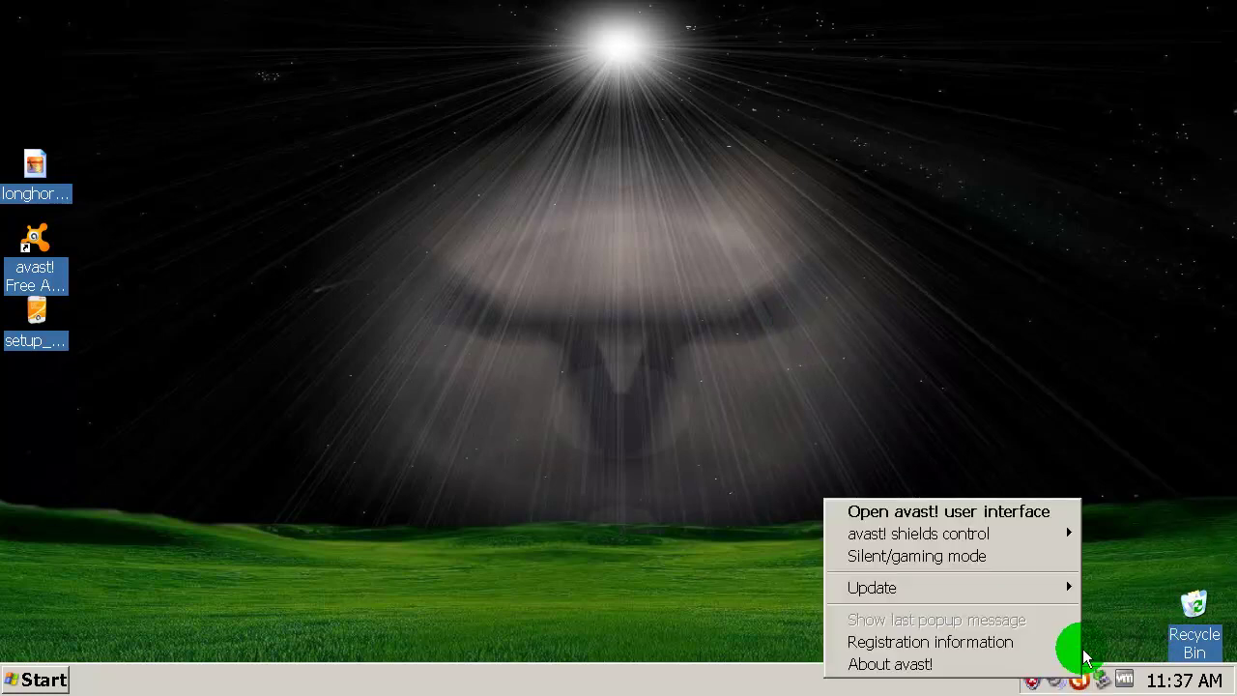
left_click(1032, 510)
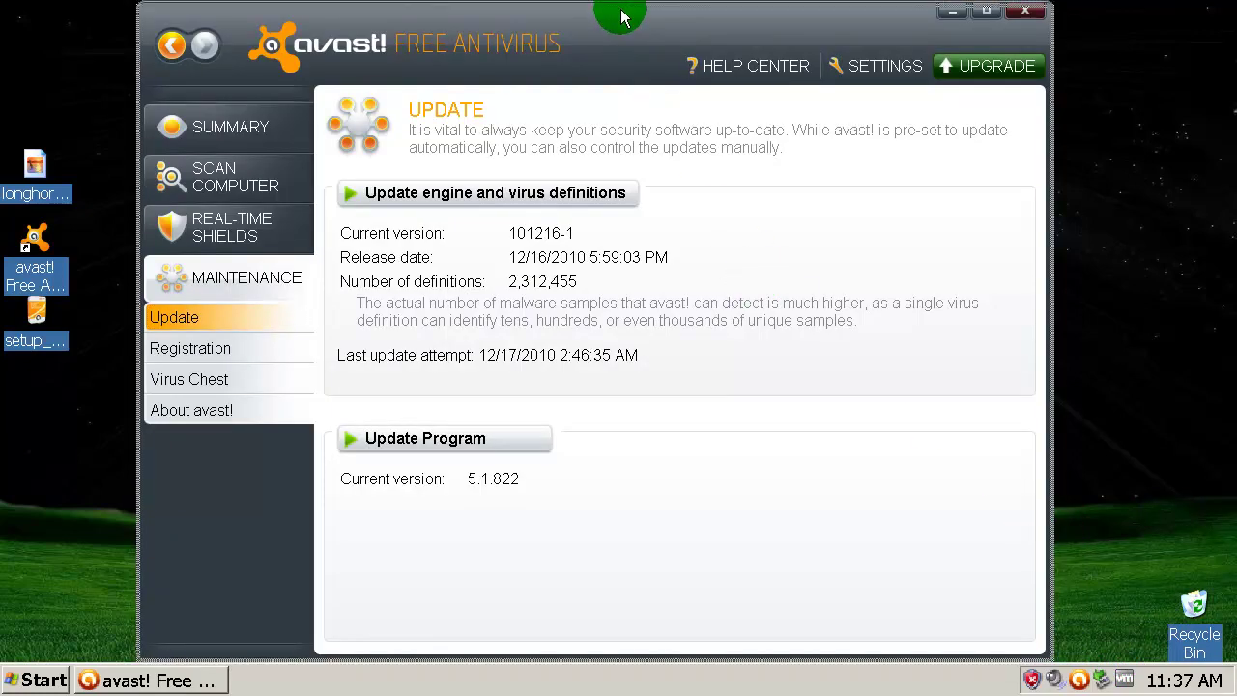
left_click_drag(620, 8, 619, 25)
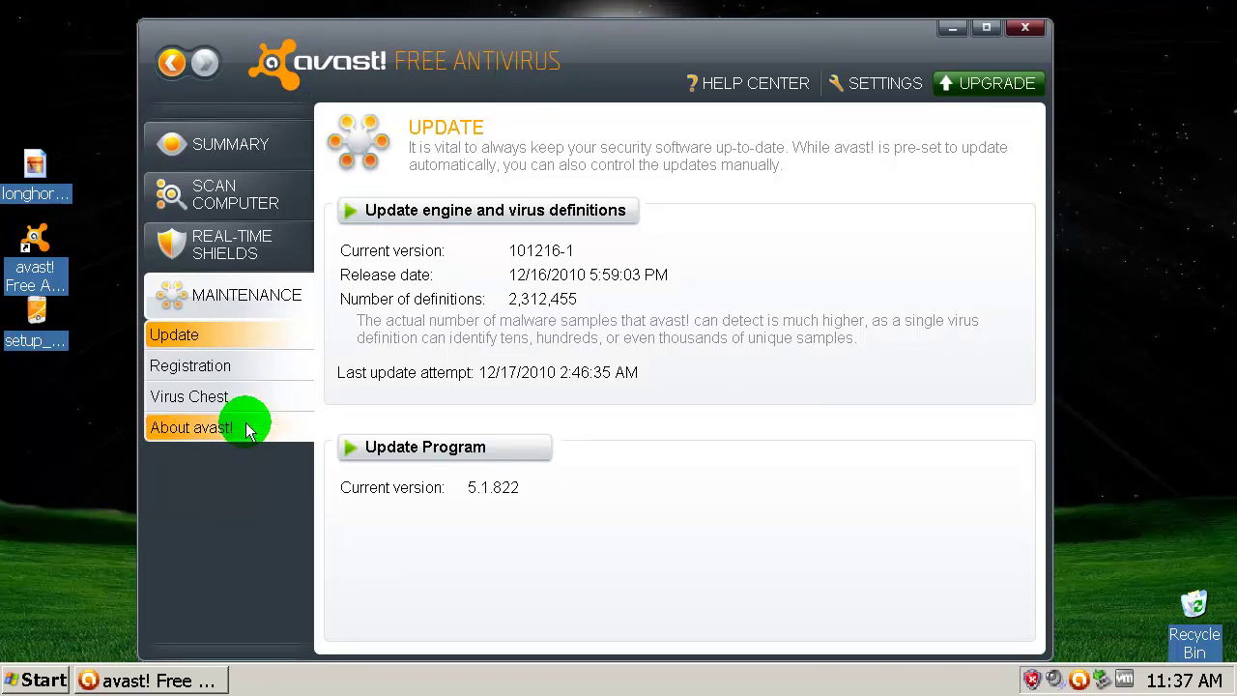
left_click(204, 425)
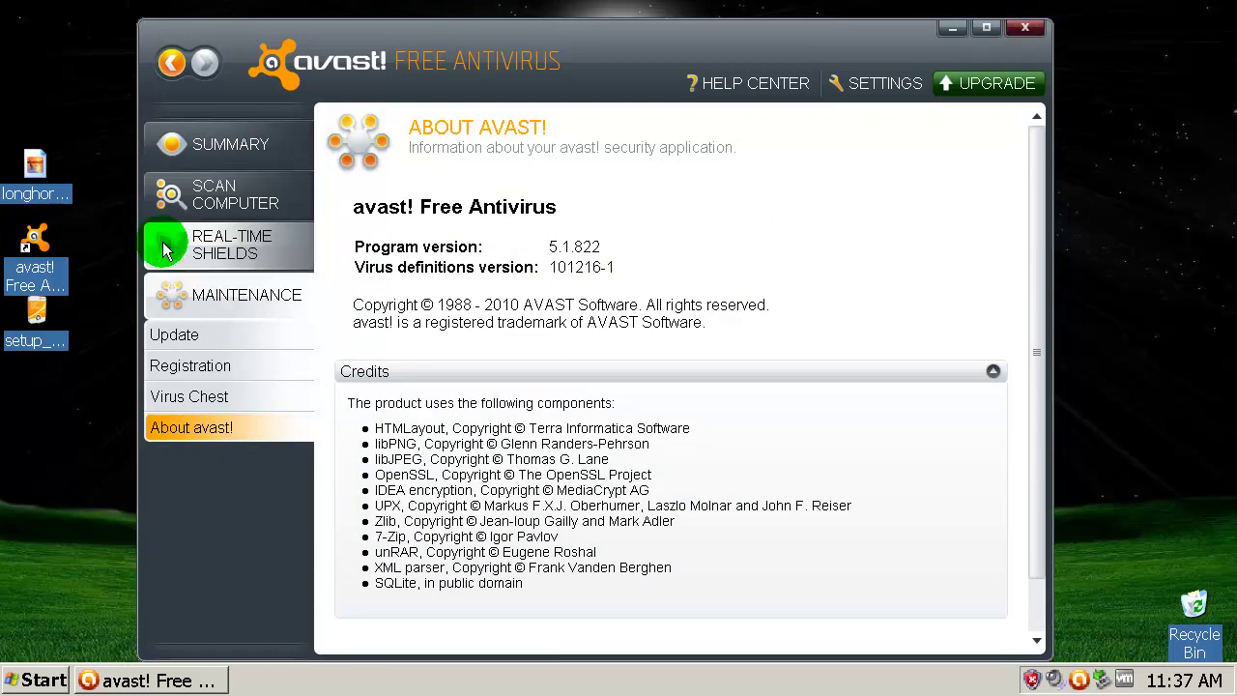
- Look through the computer scan options, the protection summary and the real-time shields in avast!
left_click(211, 201)
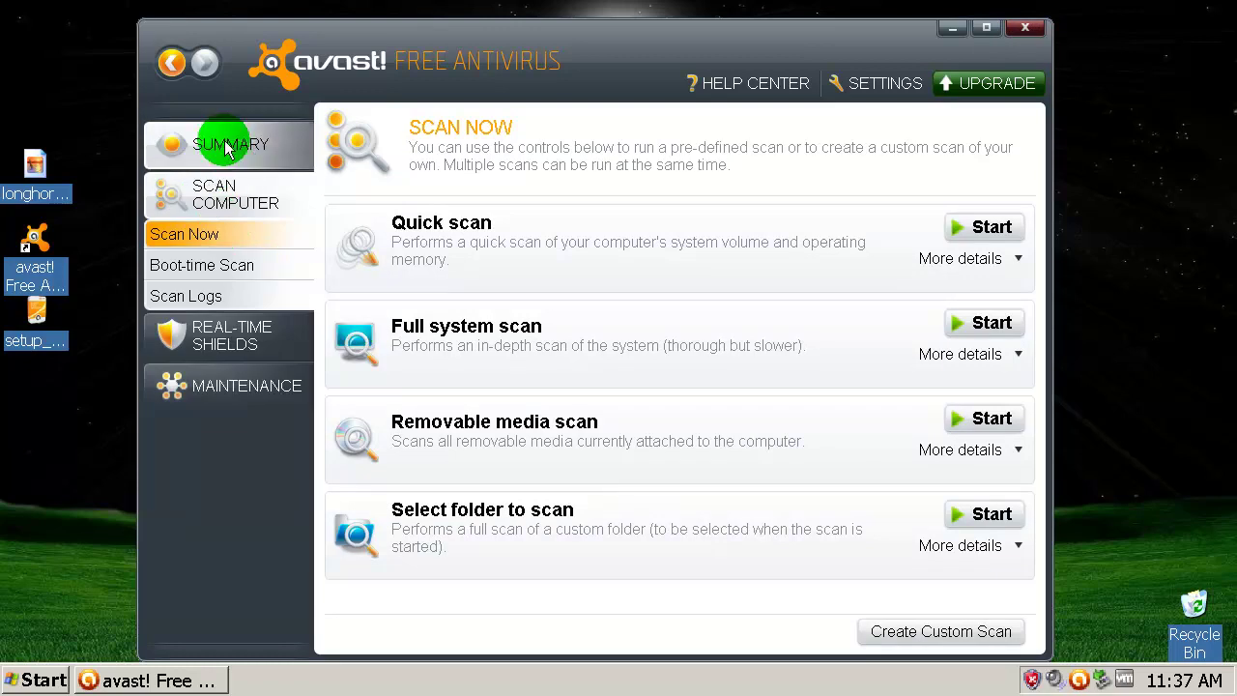
left_click(227, 145)
left_click(234, 318)
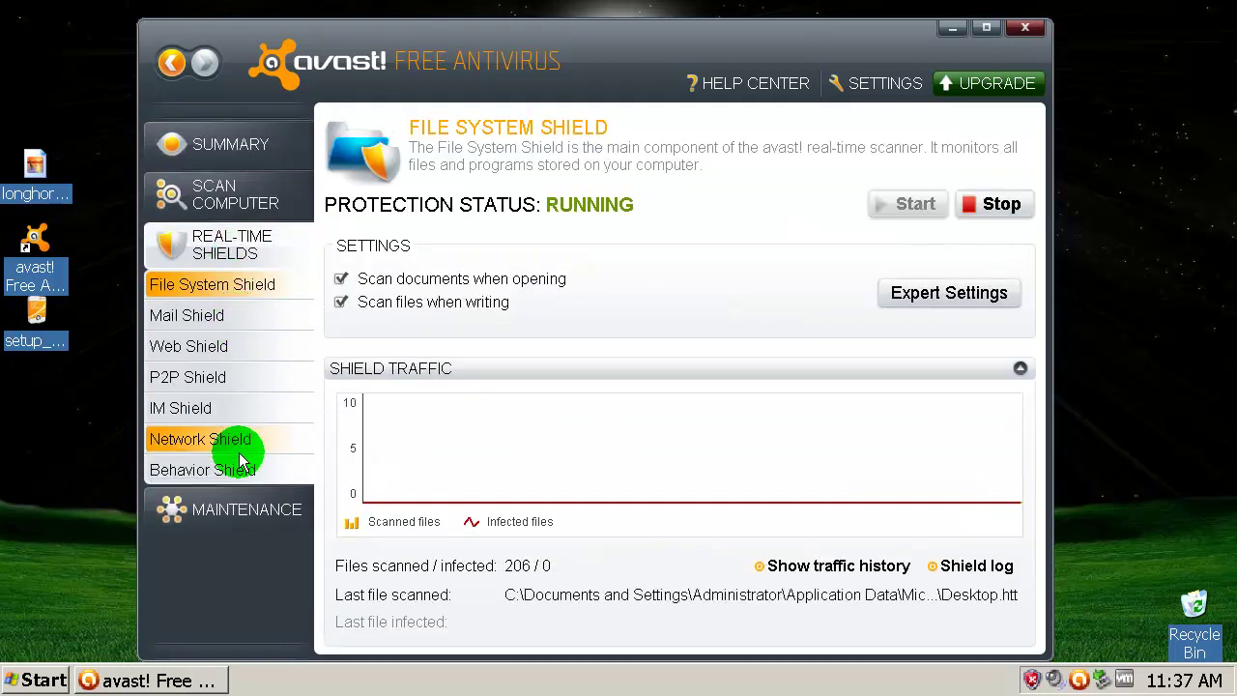
- Run updates for the avast! engine and virus definitions and for the program, and close the interface
left_click(243, 509)
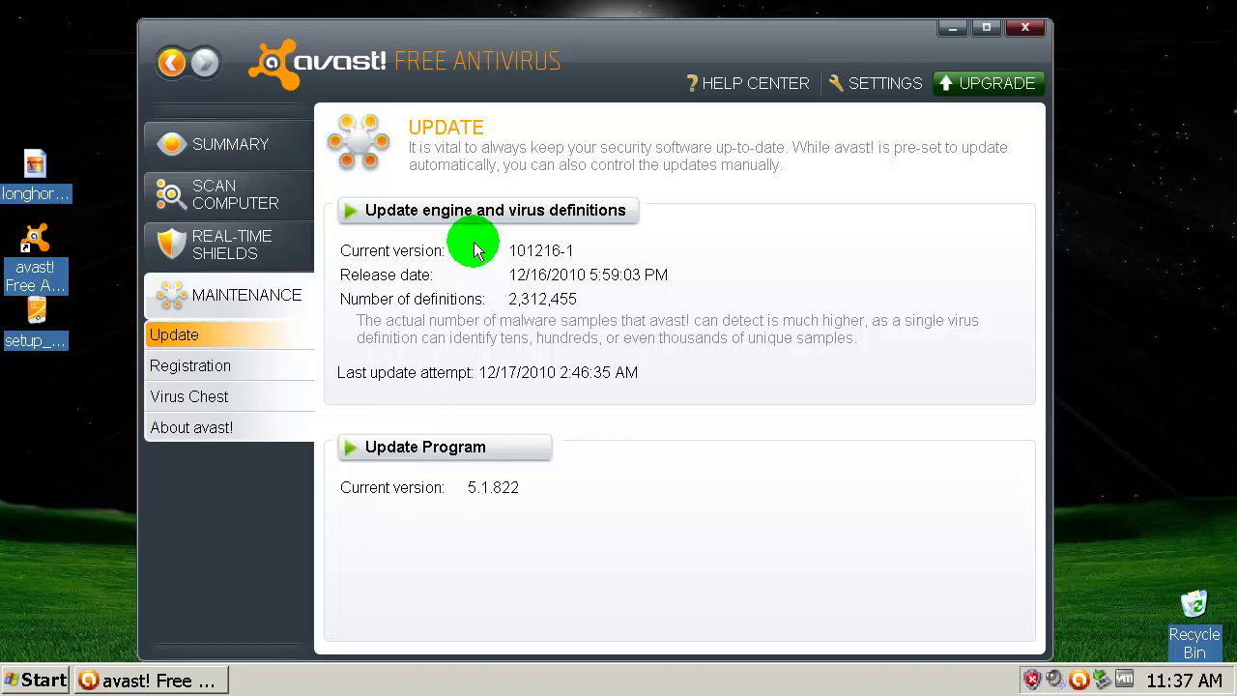
left_click(470, 208)
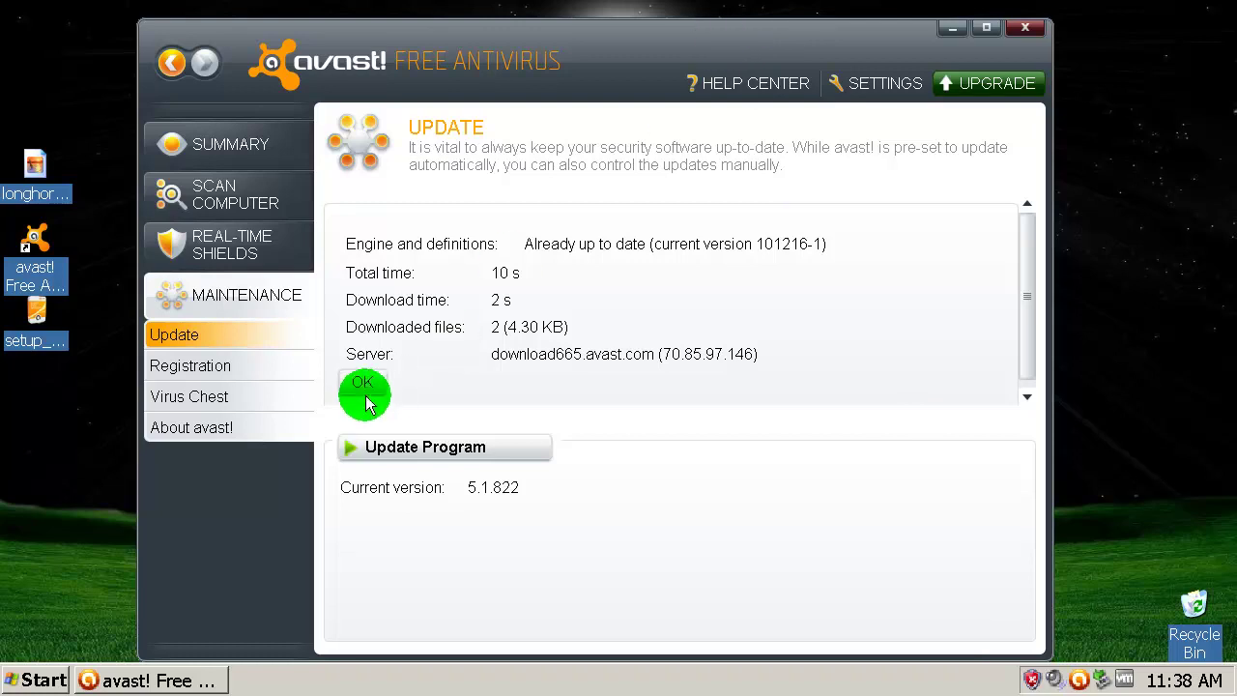
left_click(361, 383)
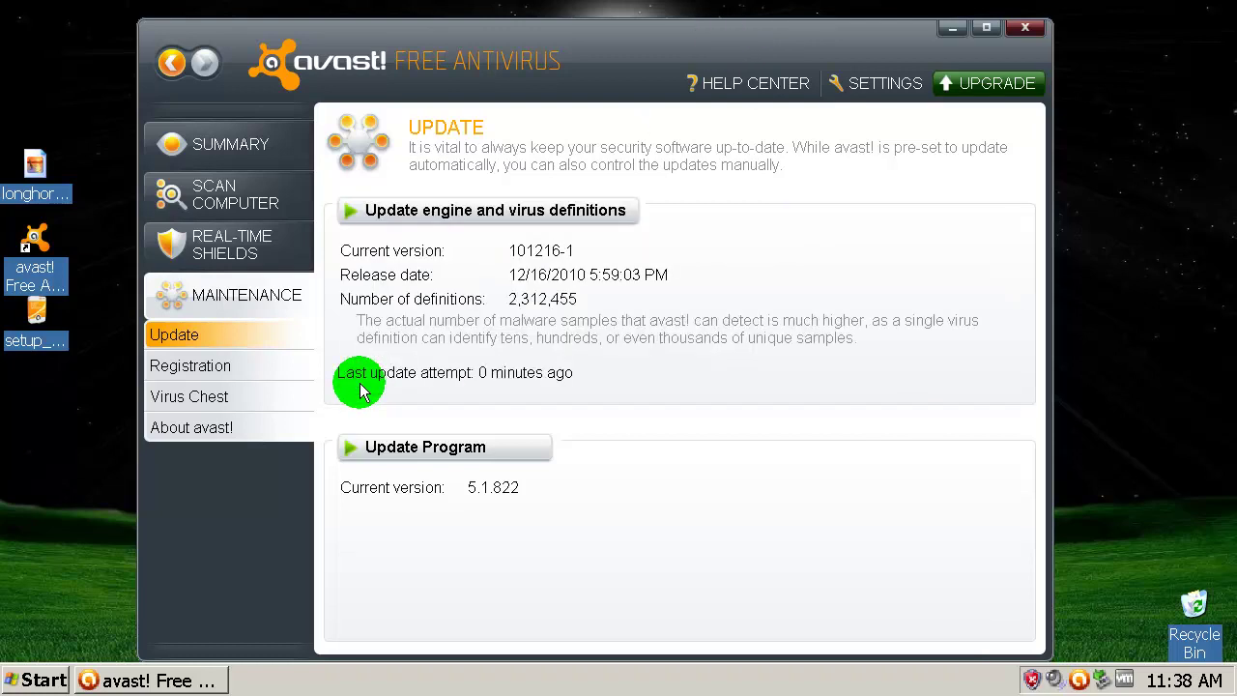
left_click(398, 449)
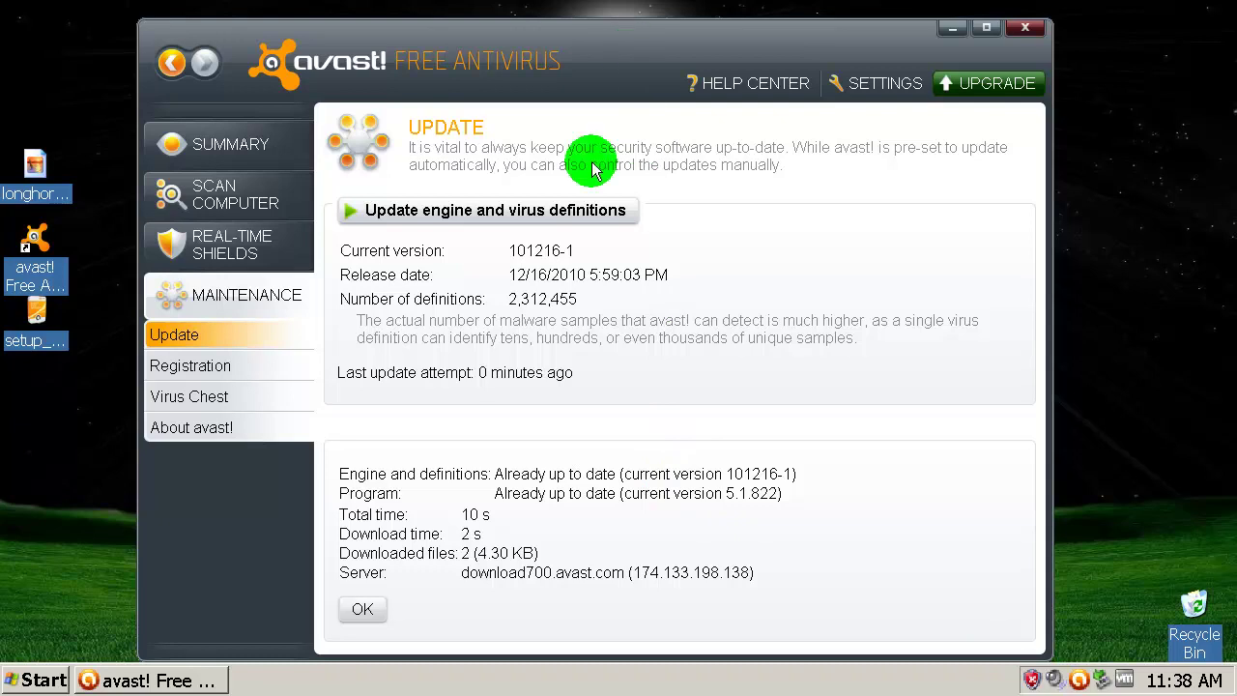
left_click(375, 611)
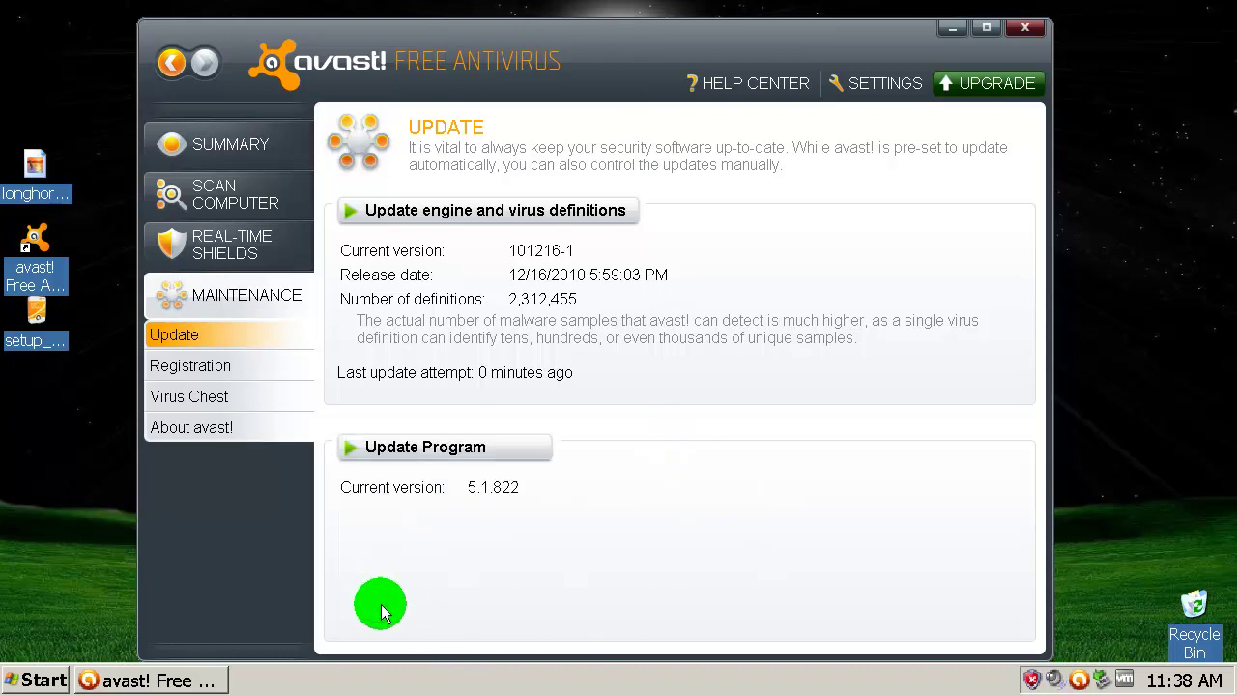
left_click(1028, 29)
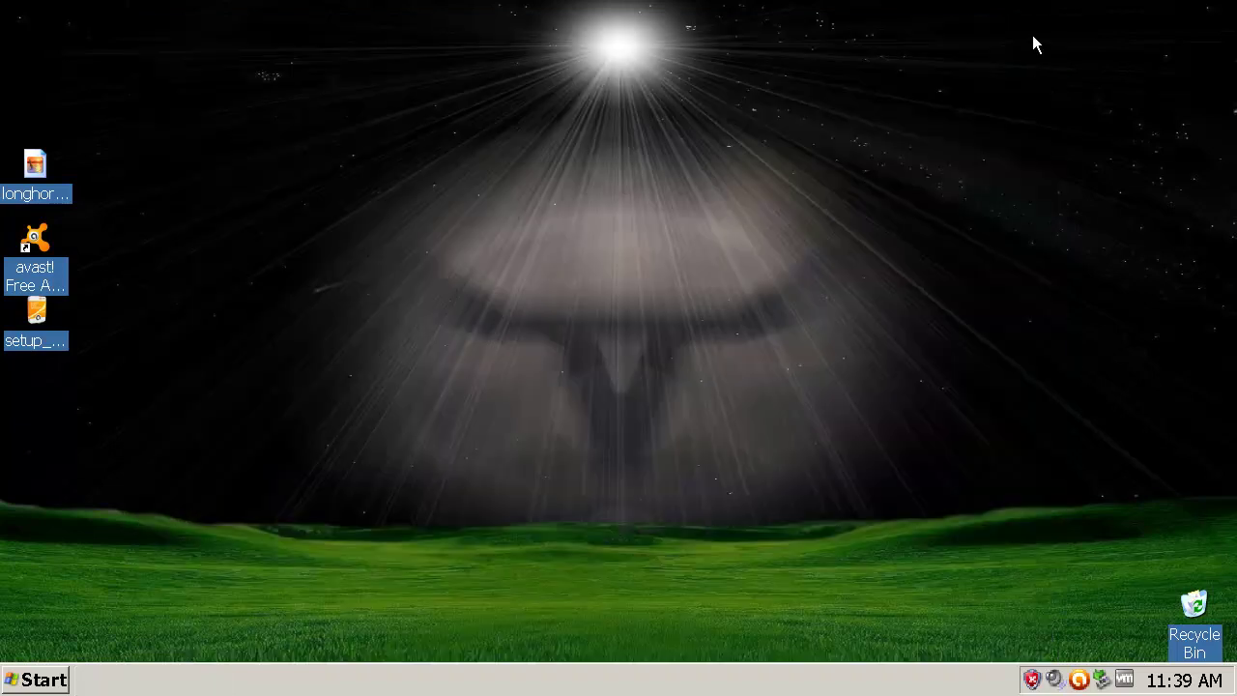
- Disable all avast! shields permanently, confirm the component stop, and dismiss the security balloon
right_click(774, 180)
left_click(836, 220)
right_click(1078, 679)
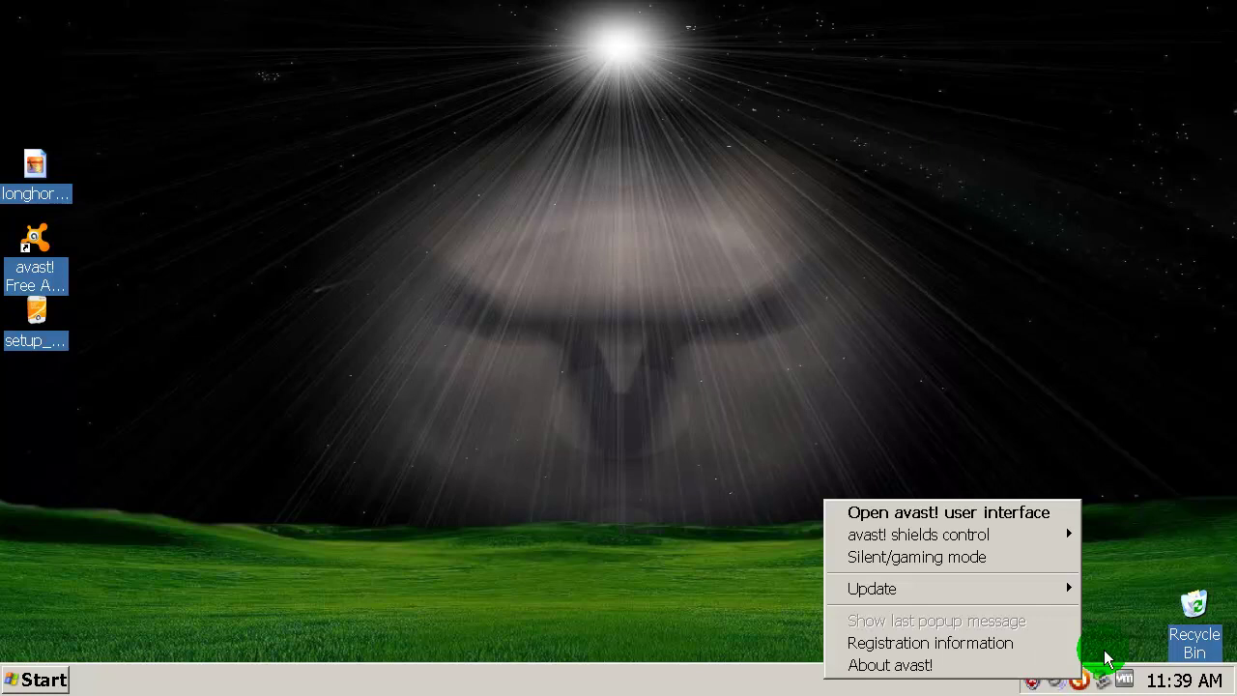
mouse_move(1050, 537)
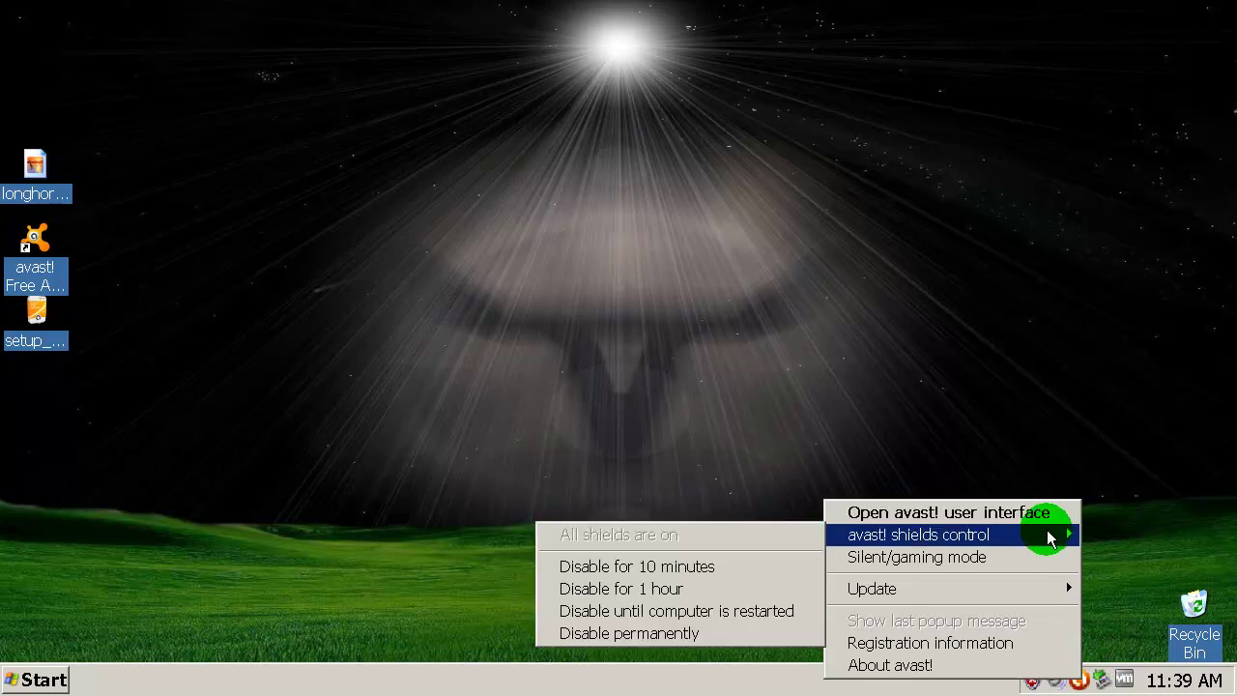
left_click(696, 634)
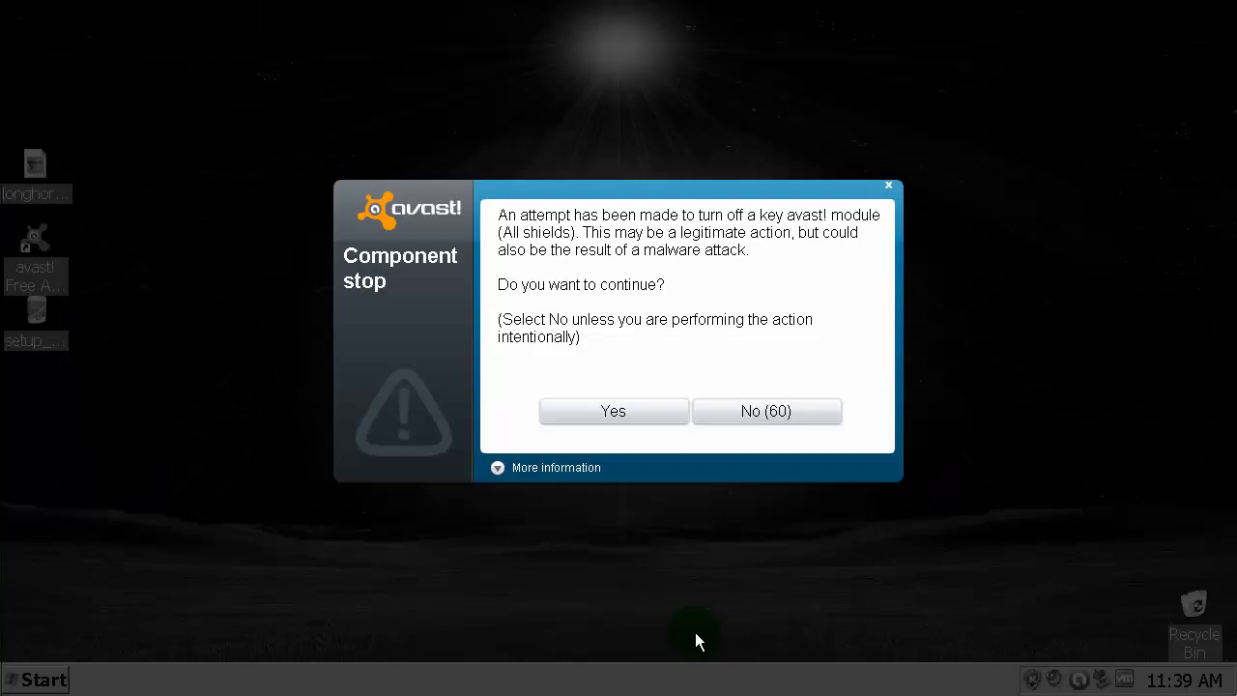
left_click(653, 419)
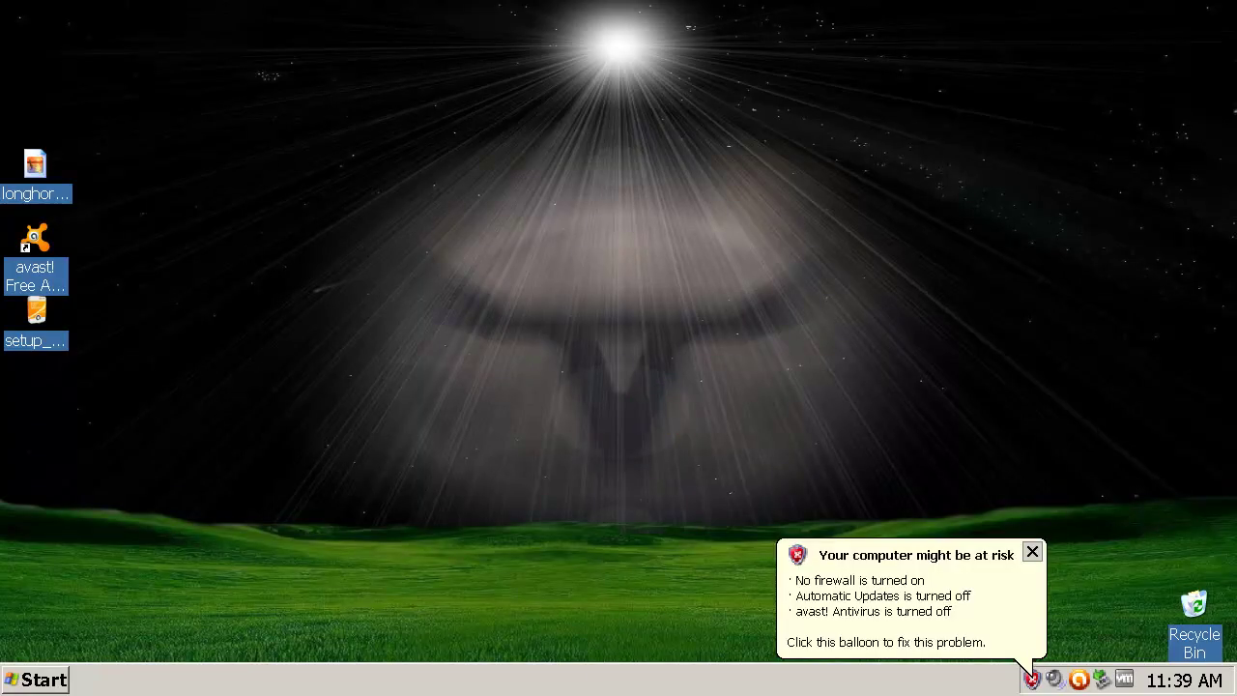
left_click(1032, 554)
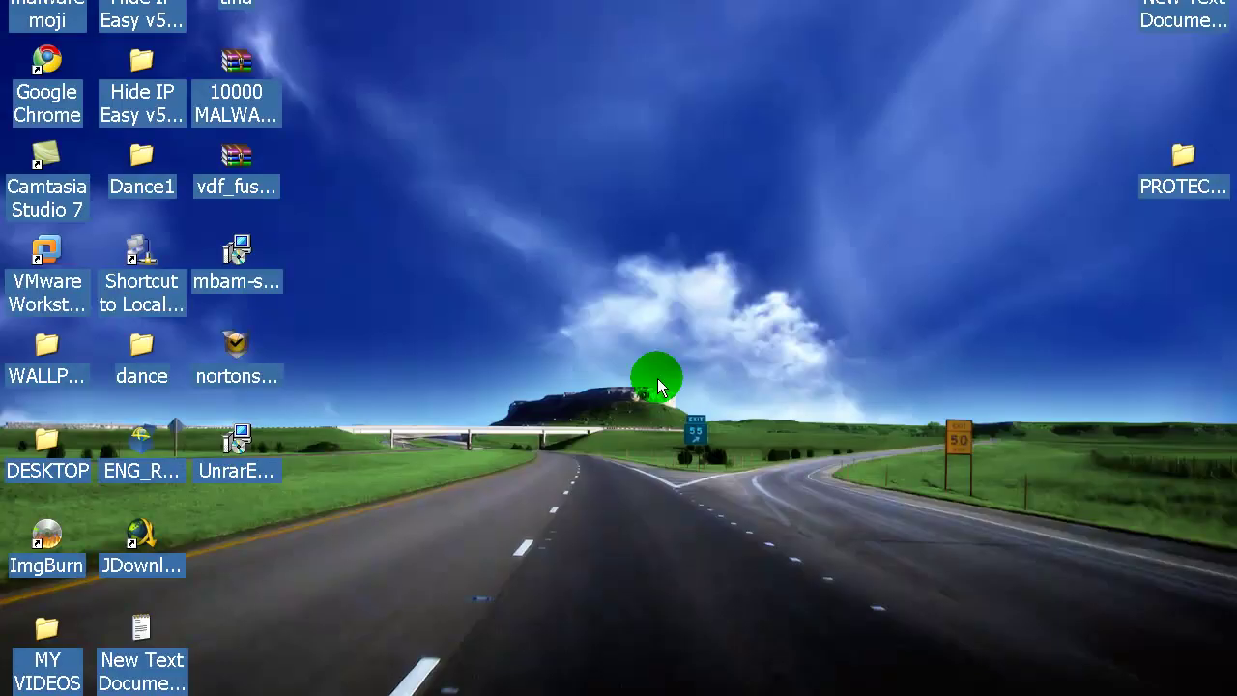
- Copy the 10000 MALWARE archive from the host desktop and paste it onto the virtual machine's desktop
right_click(654, 378)
left_click(656, 421)
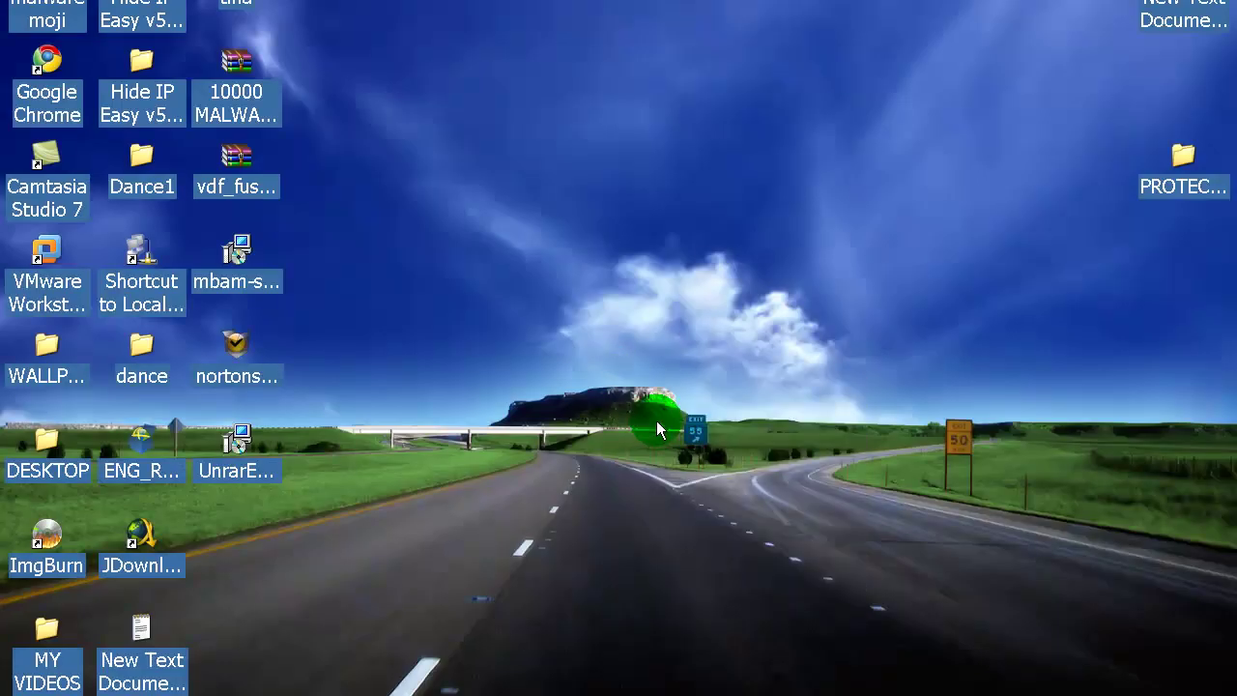
right_click(232, 62)
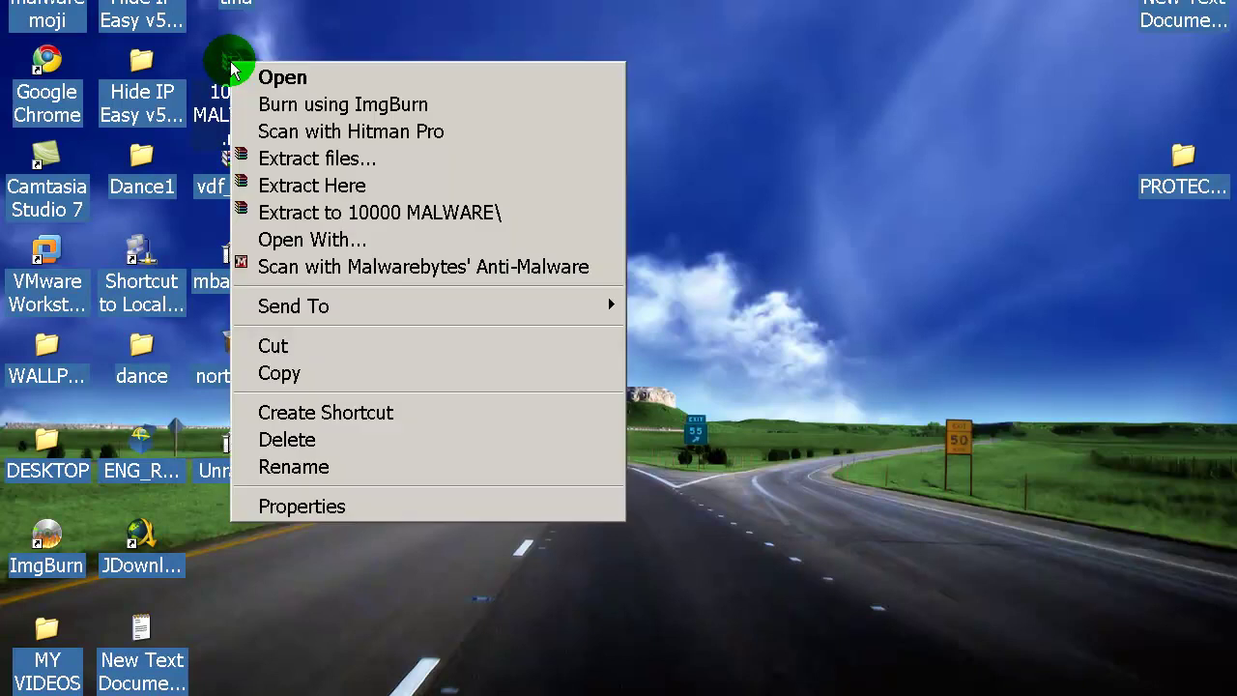
left_click(283, 375)
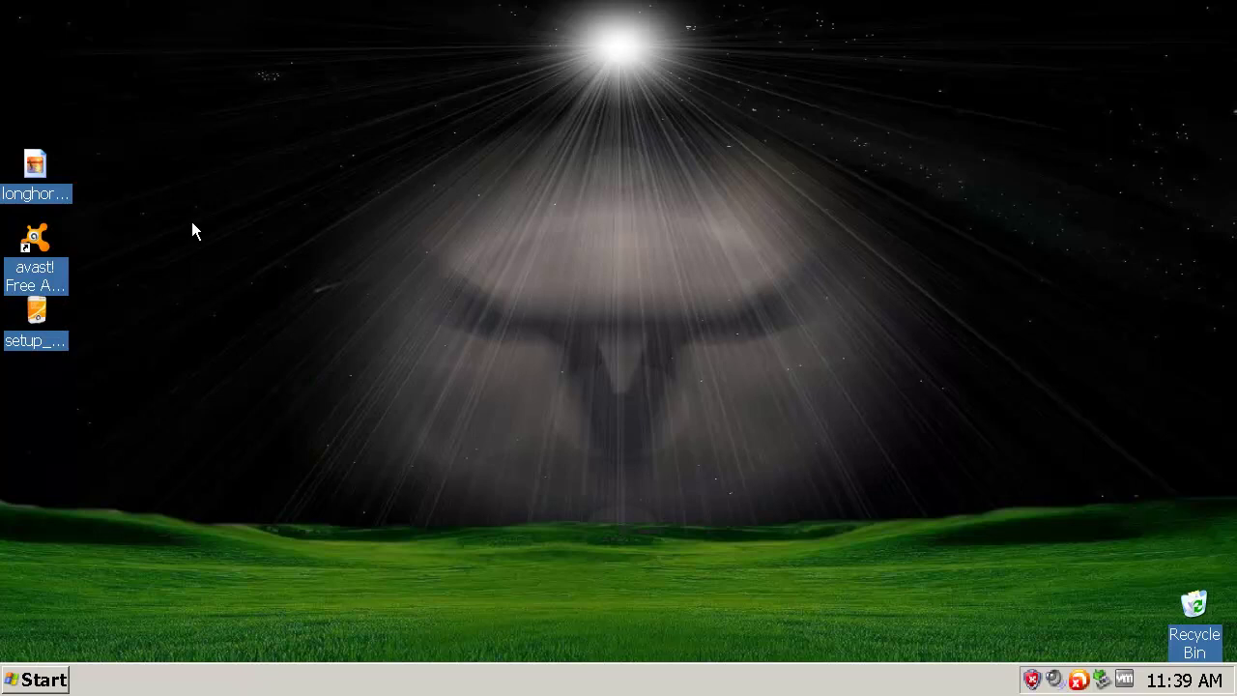
right_click(194, 224)
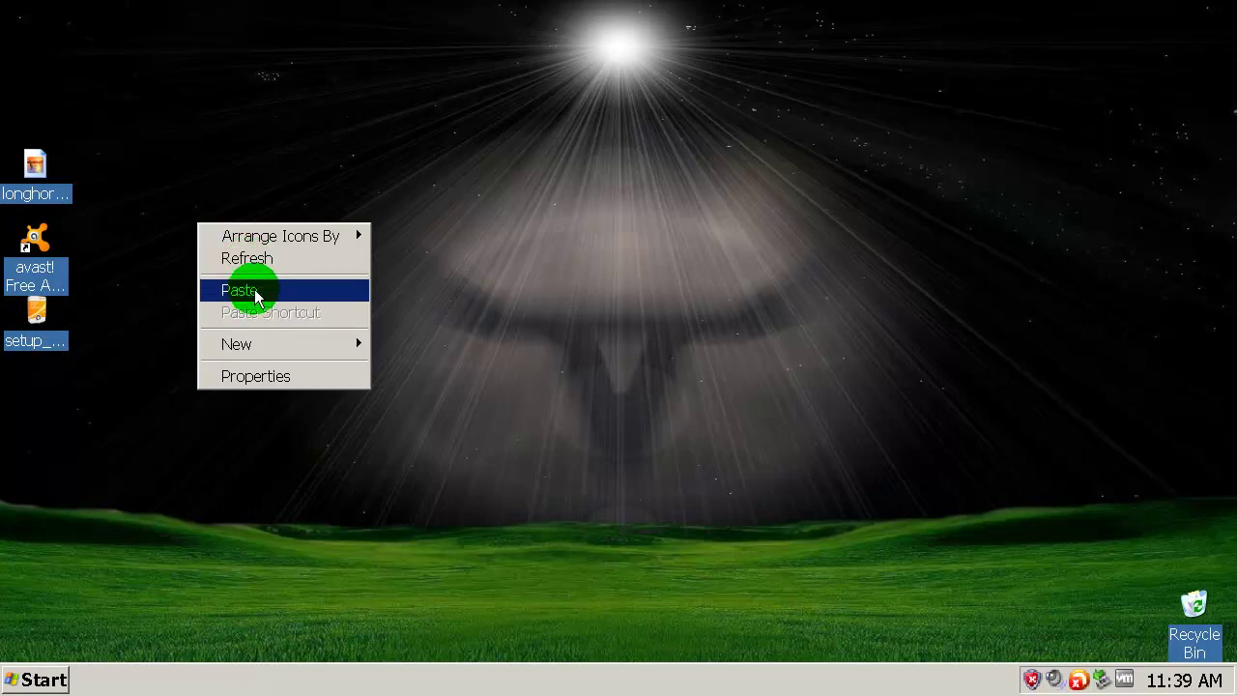
left_click(242, 287)
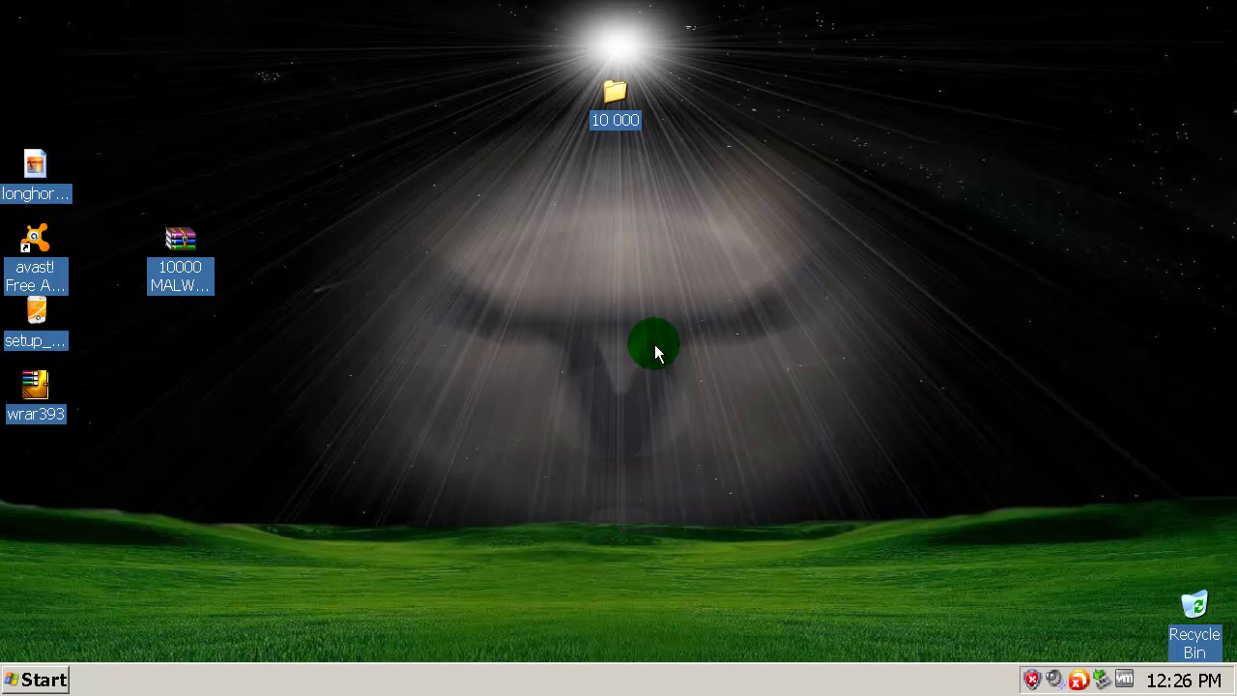
right_click(654, 346)
mouse_move(720, 367)
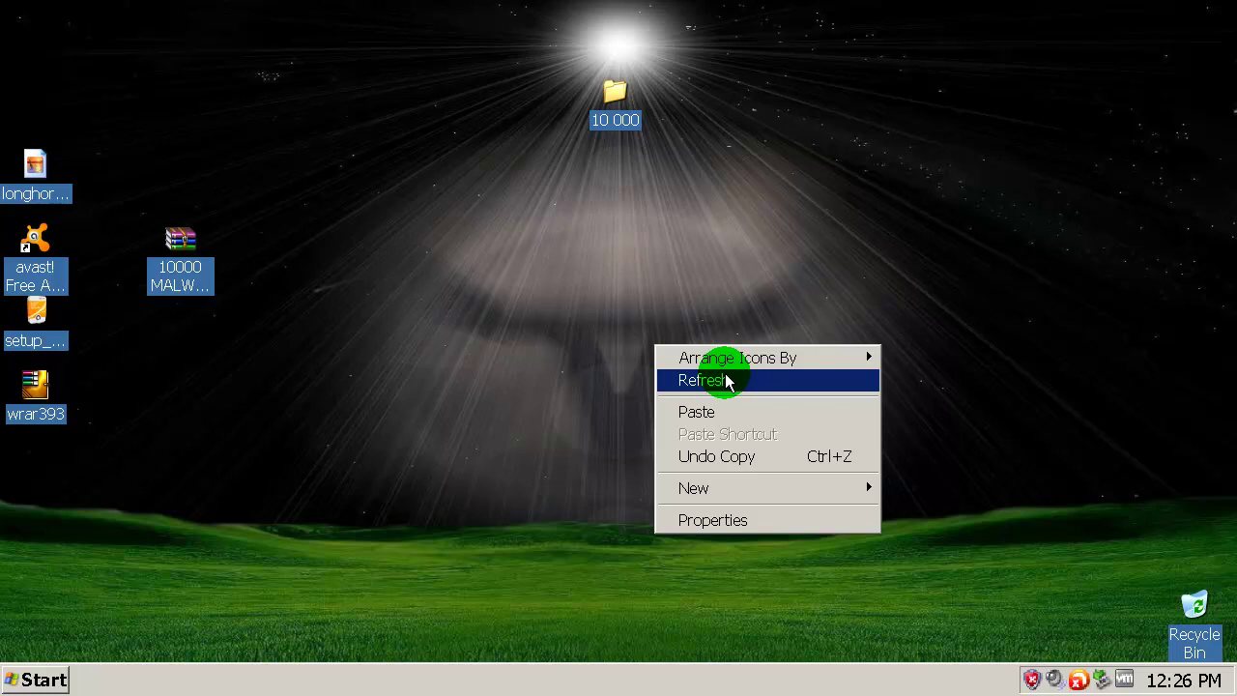
left_click(705, 384)
right_click(619, 326)
left_click(637, 352)
- Check the size and file count in the properties of the 10 000 folder on the desktop
left_click(612, 97)
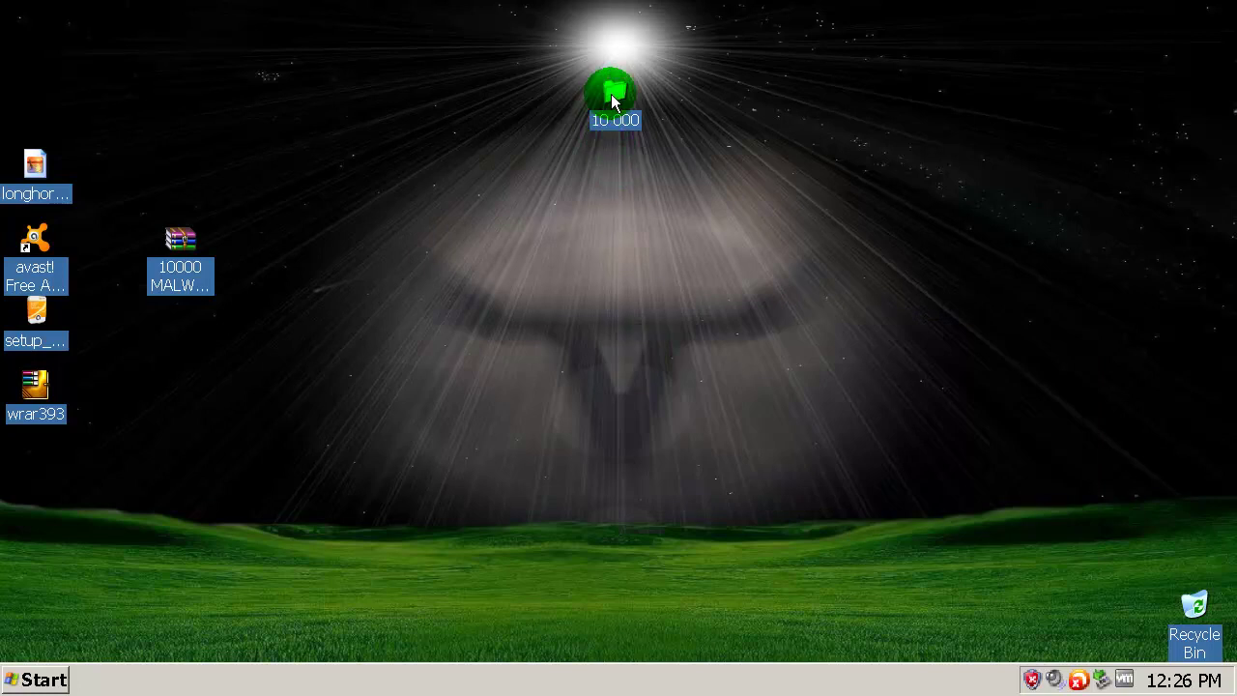
right_click(612, 96)
left_click(706, 512)
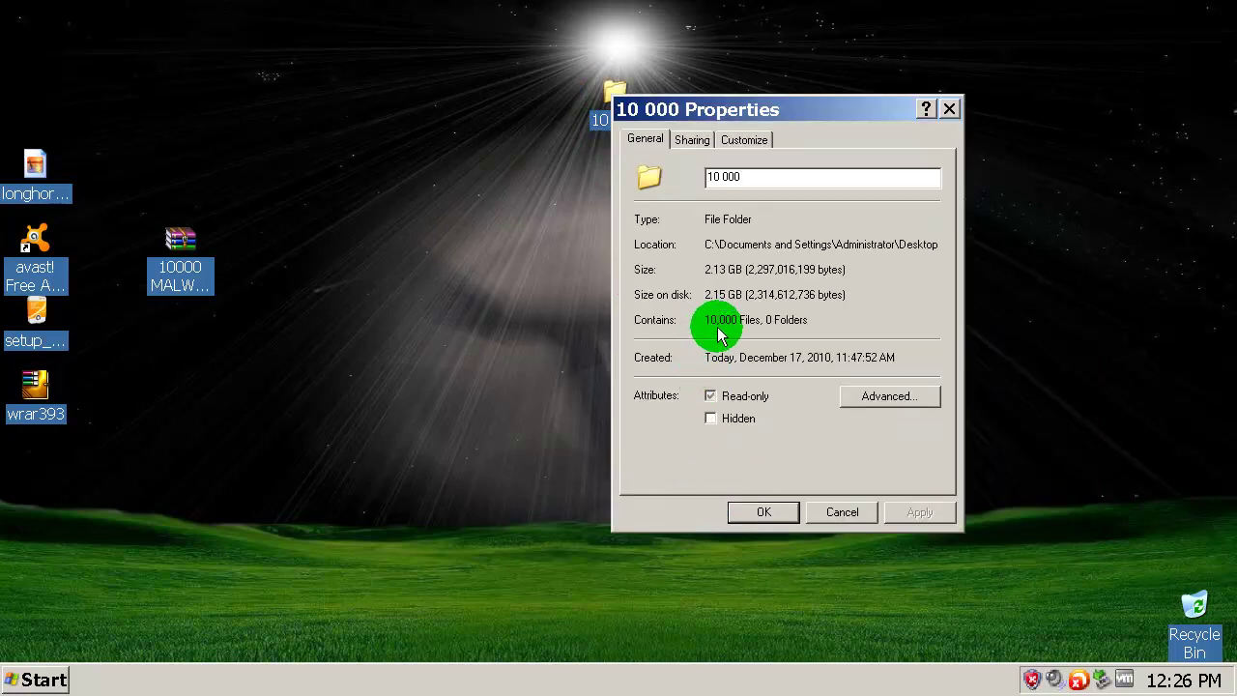
left_click(841, 511)
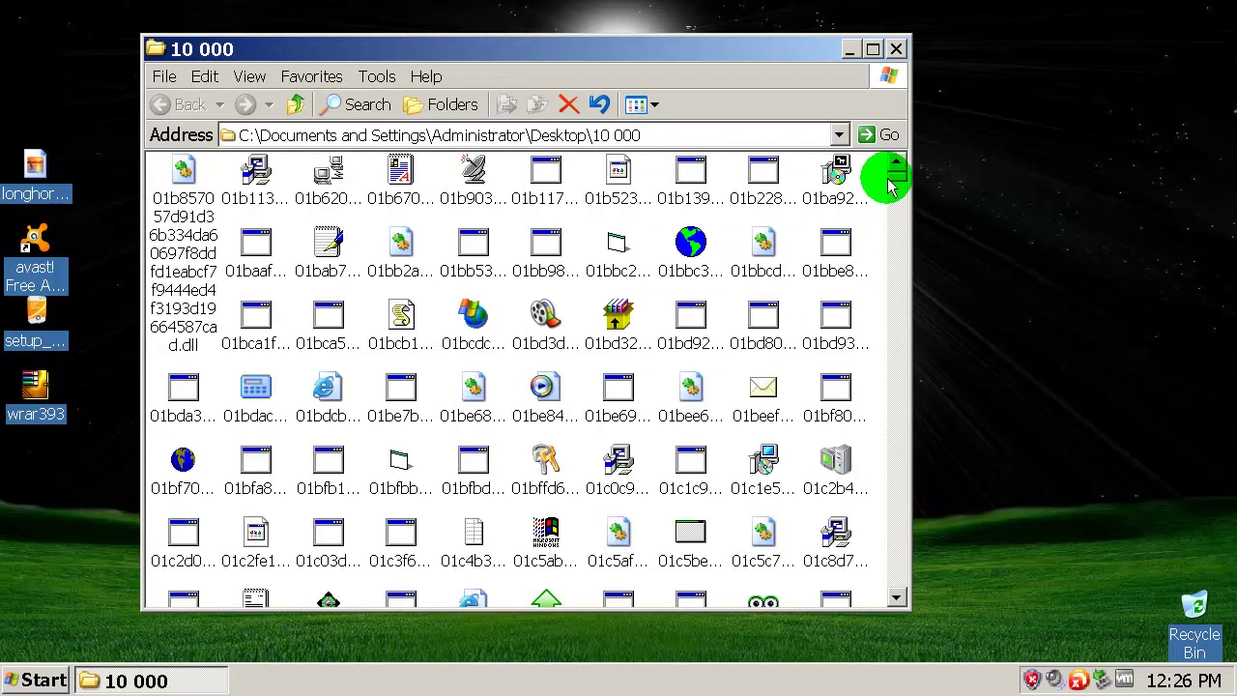
- Browse through the sample files inside the 10 000 folder and close its window
scroll(894, 184, "down", 1)
left_click_drag(894, 184, 894, 315)
left_click(898, 51)
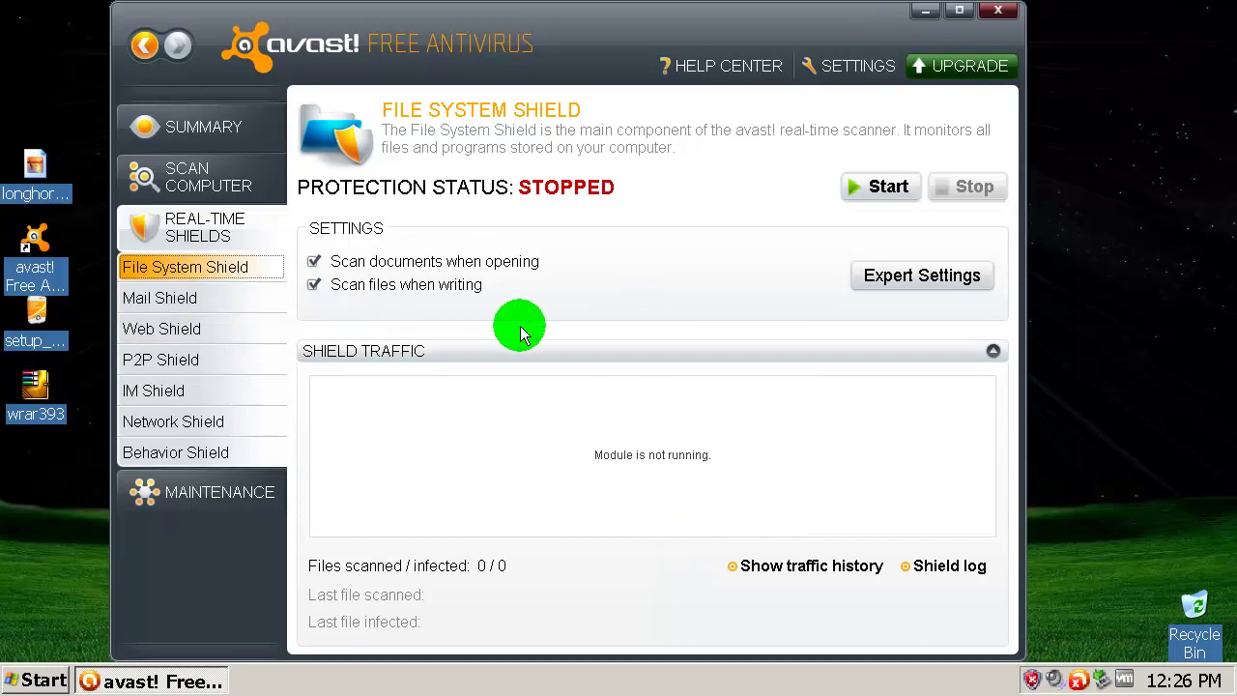
- Set the File System Shield's heuristics sensitivity to High and enable scanning for potentially unwanted programs (PUPs)
left_click(873, 277)
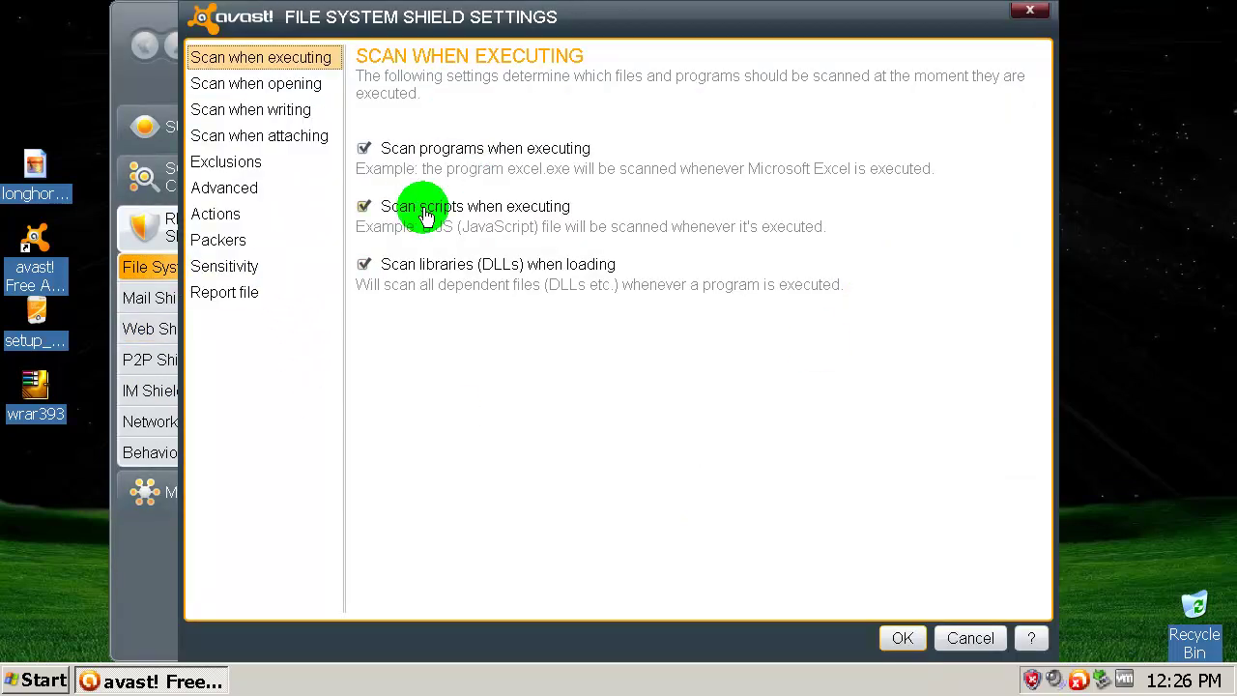
left_click(228, 273)
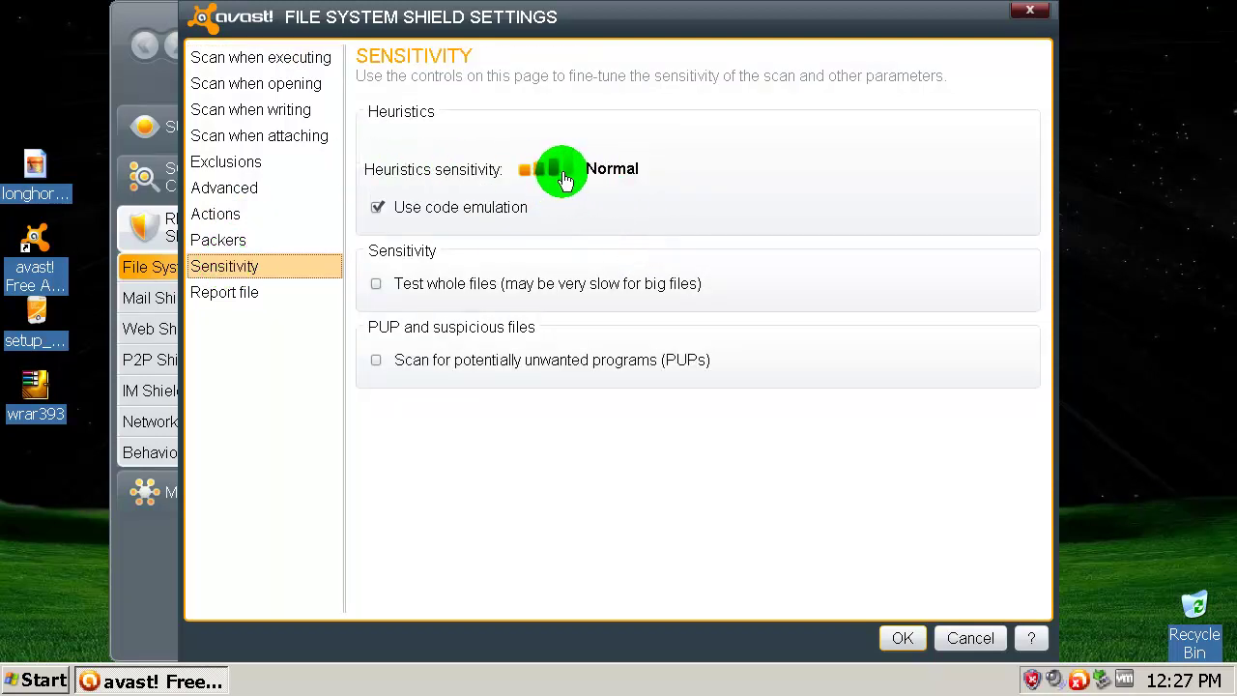
left_click(571, 170)
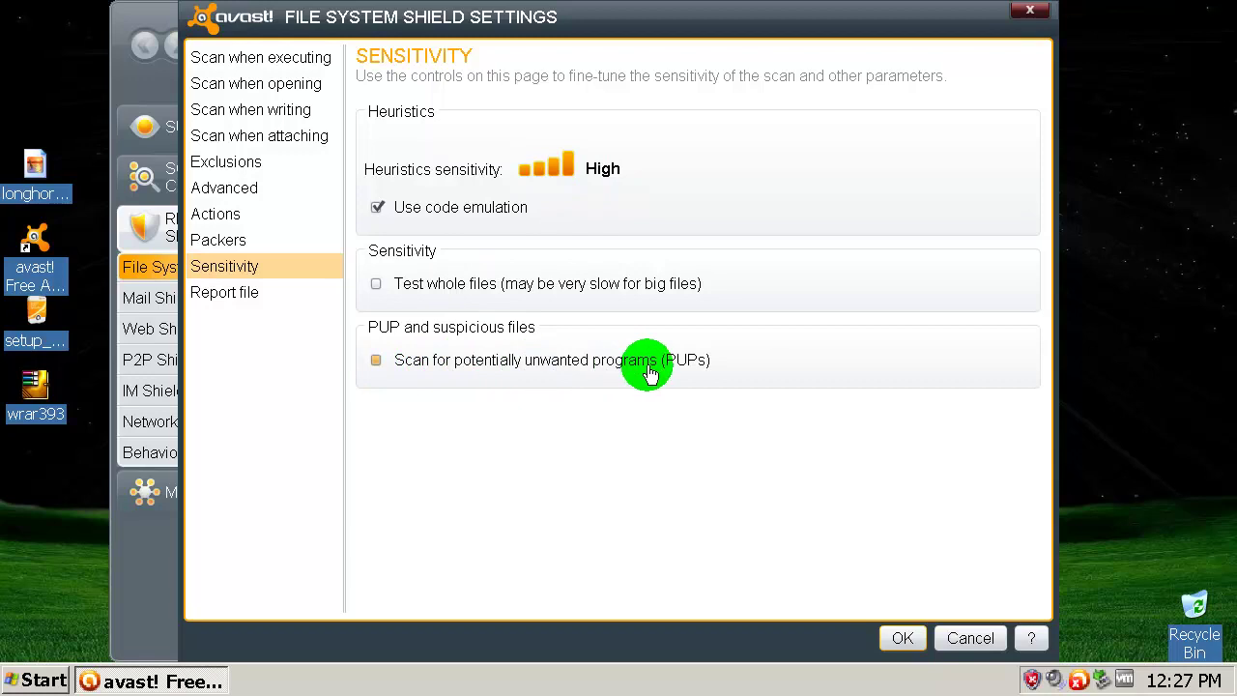
left_click(376, 361)
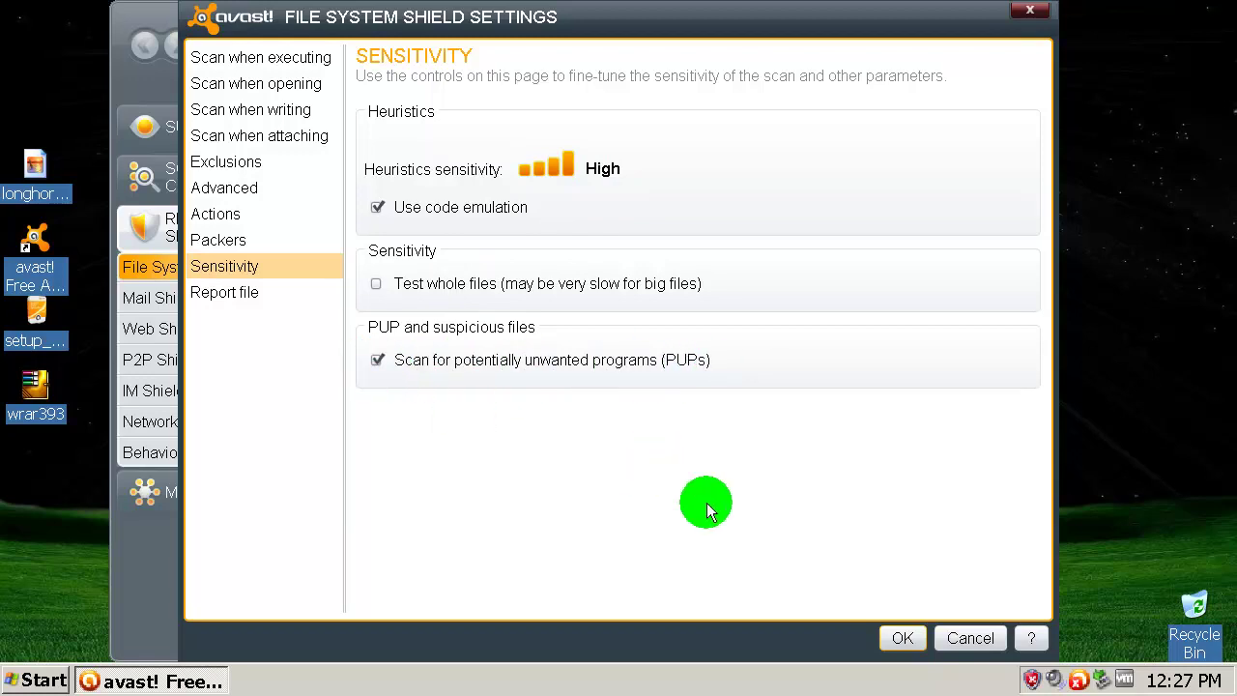
left_click(902, 638)
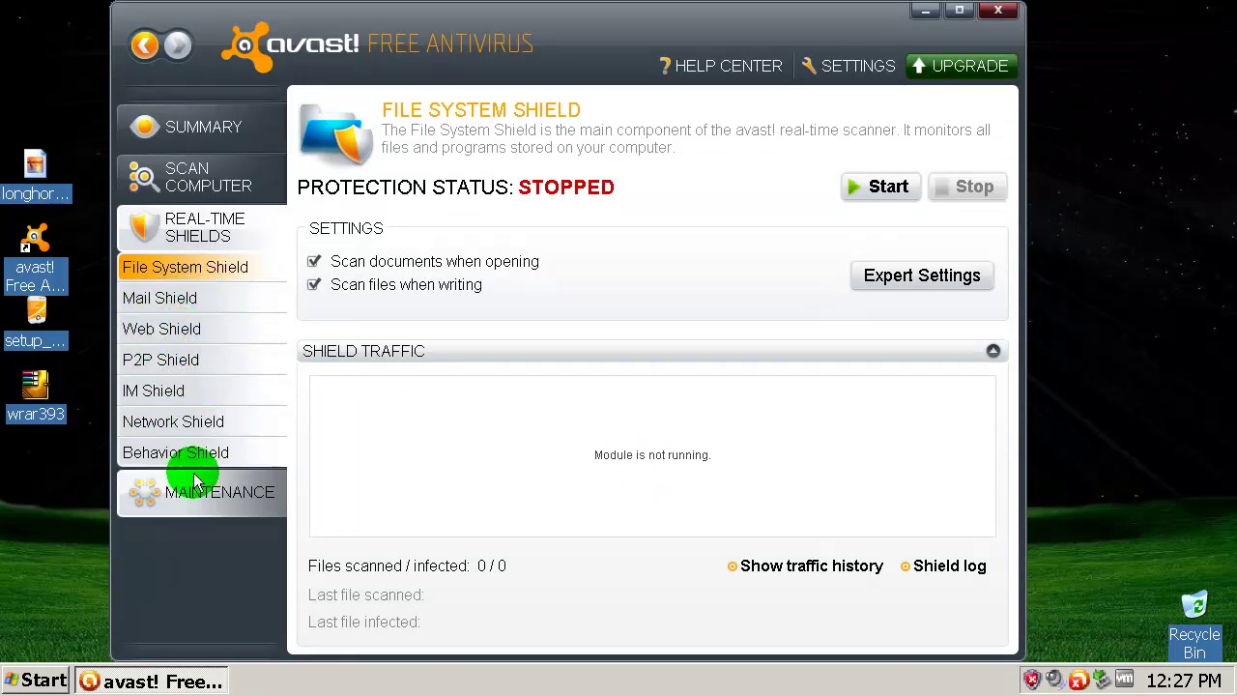
- Update the avast! engine and virus definitions, turn protection back on with Fix Now, and close the interface
left_click(221, 488)
left_click(599, 198)
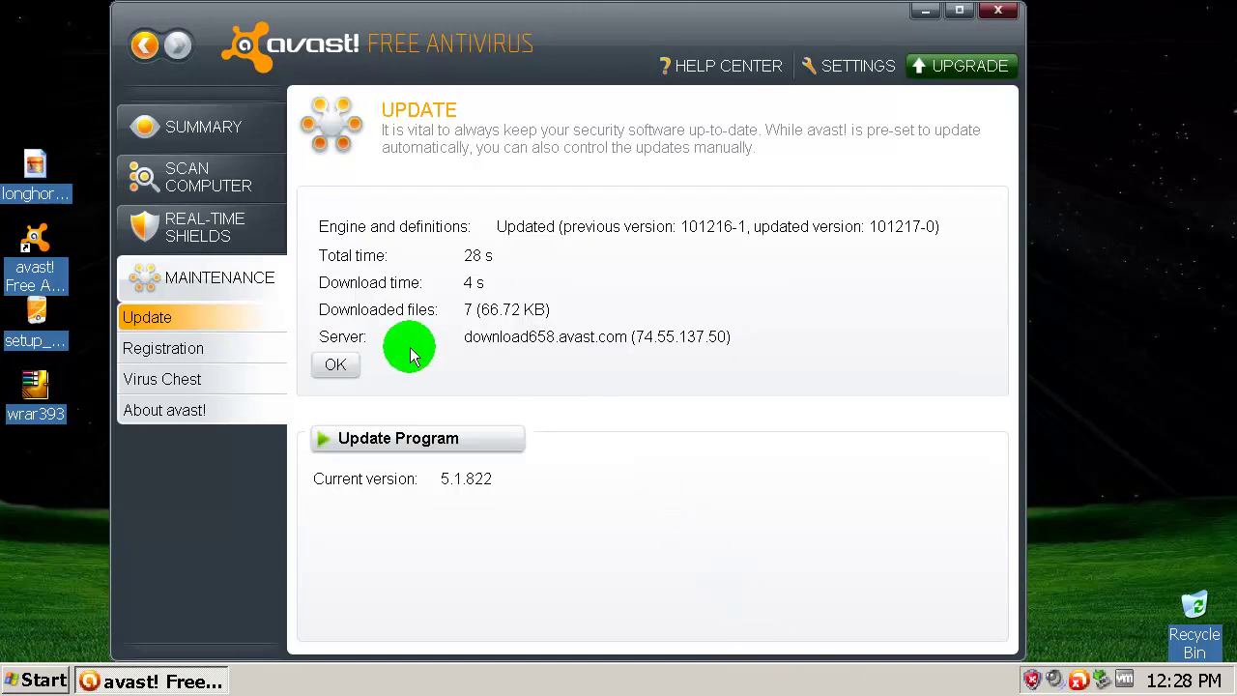
left_click(198, 145)
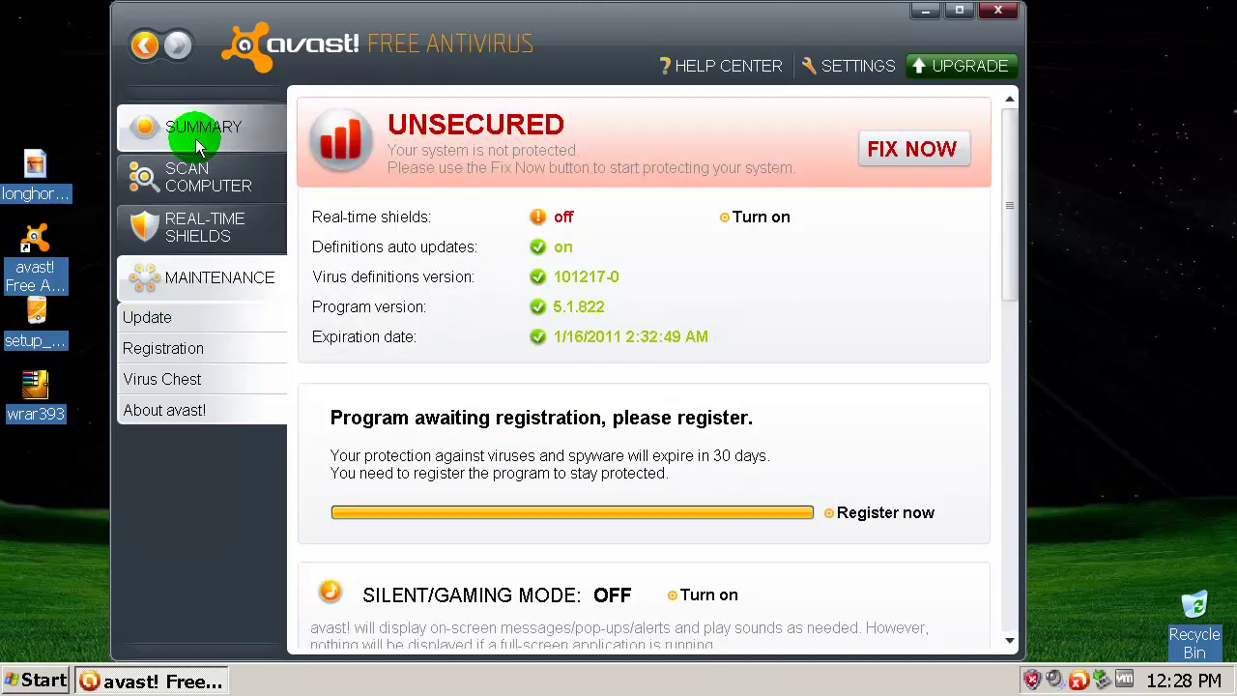
left_click(913, 153)
left_click(1003, 11)
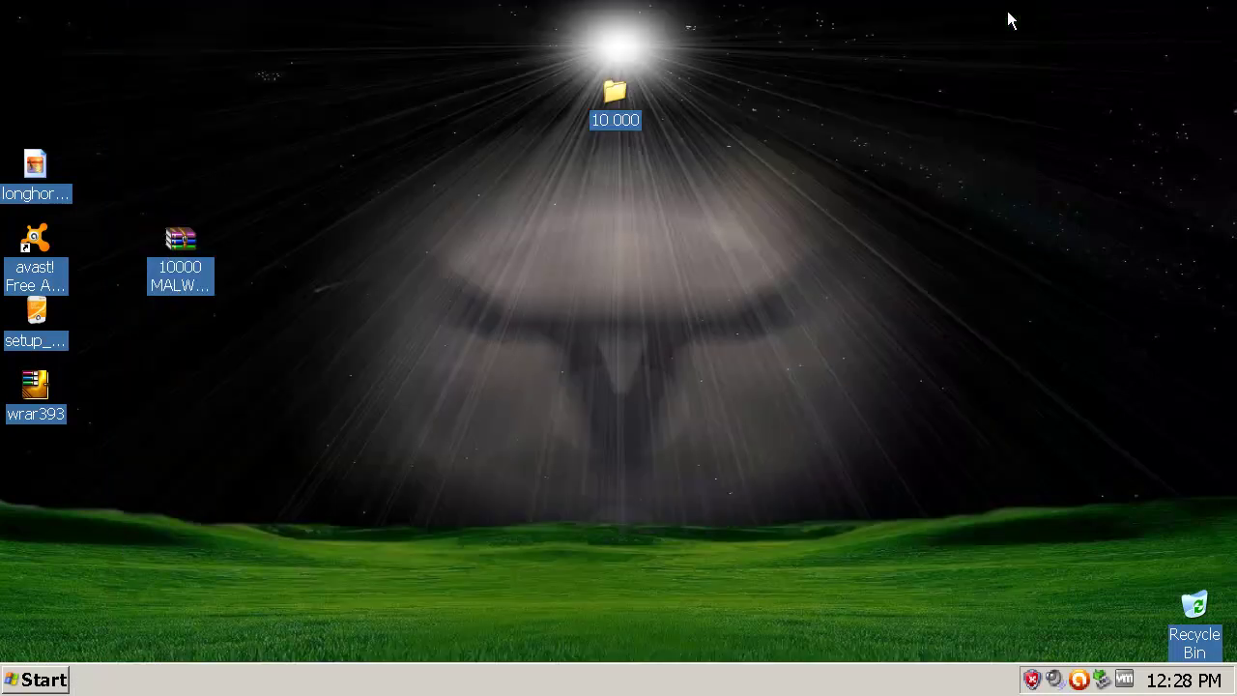
- Scan the 10 000 folder on the desktop with avast! and apply Move to Chest to all detected threats
right_click(619, 106)
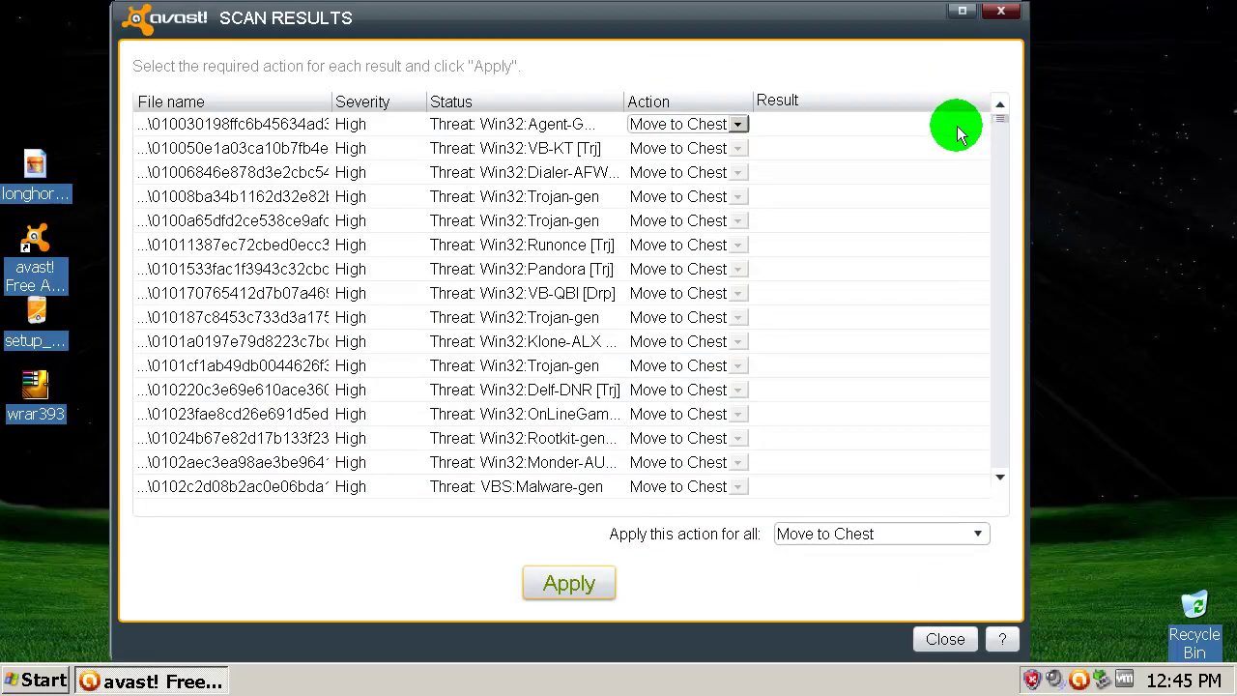
left_click_drag(1003, 126, 1017, 104)
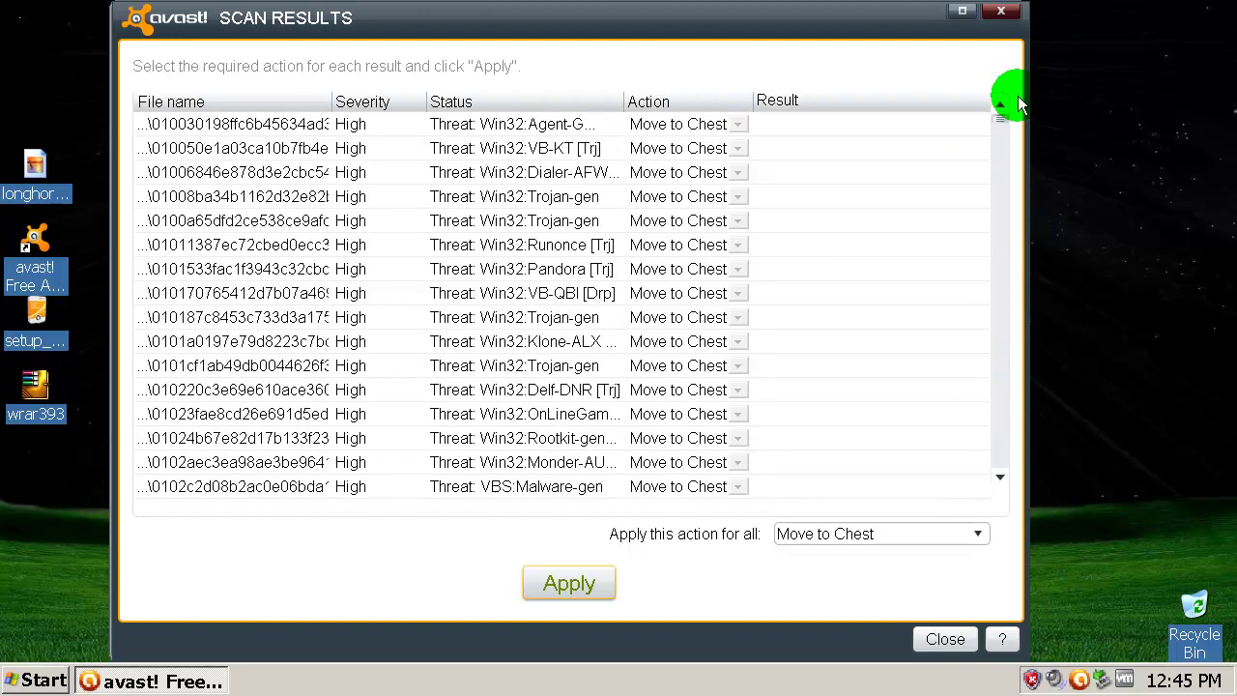
left_click(583, 587)
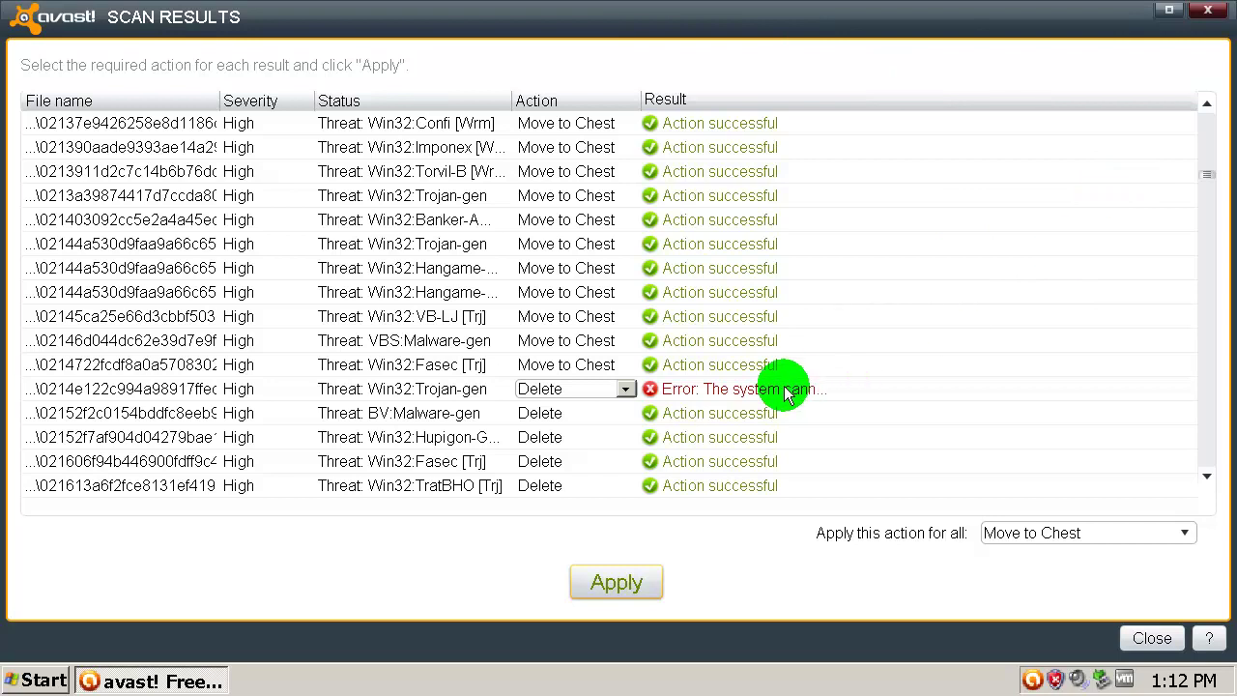
- Review the action results down the scan results list, including the Trojan-gen entry with an error, and close the avast! windows
left_click(752, 391)
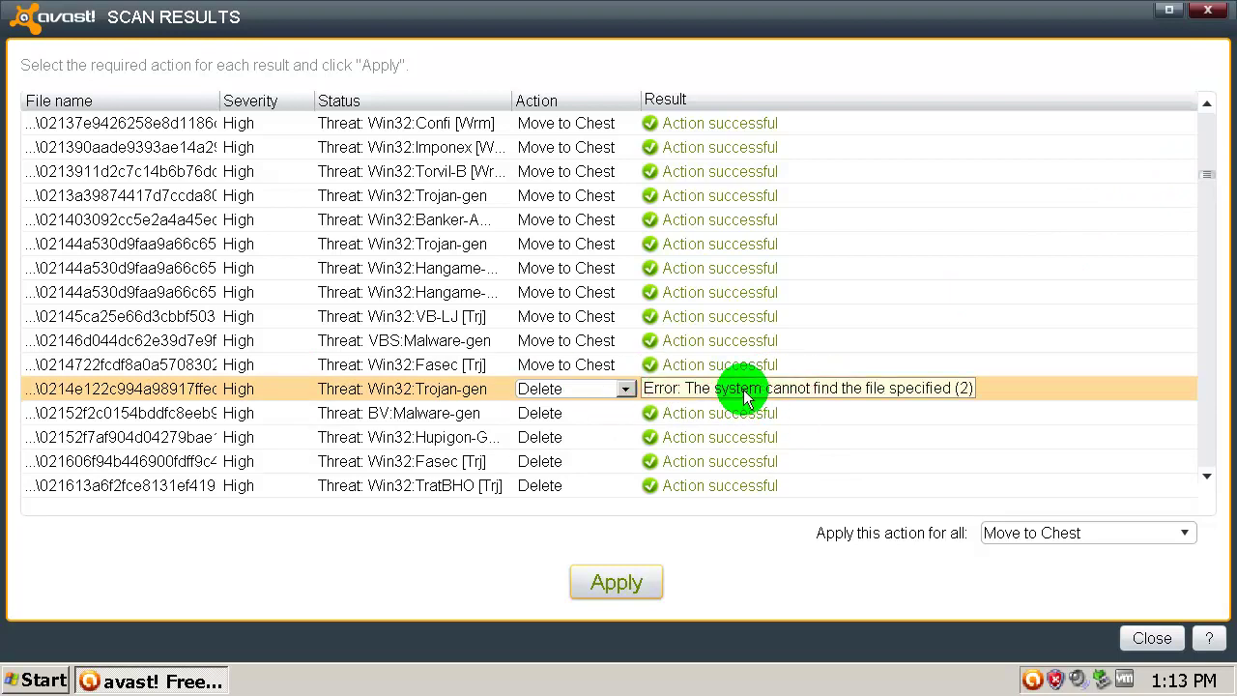
left_click_drag(1206, 172, 1054, 680)
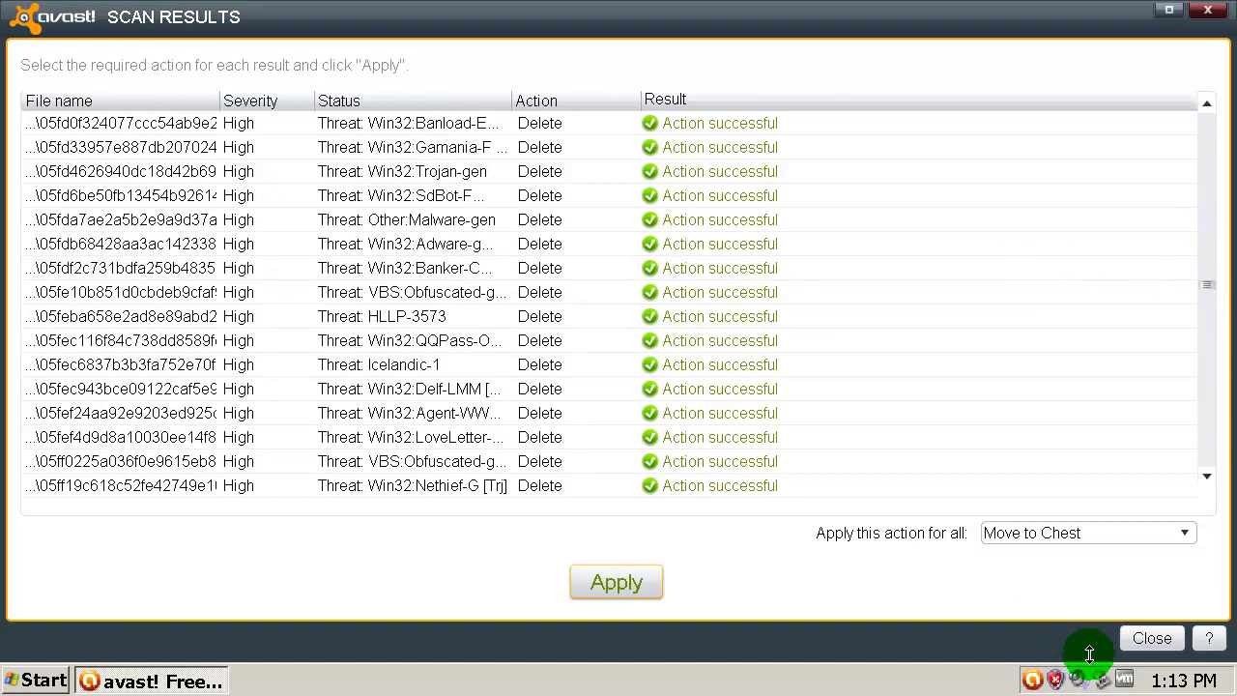
left_click(1145, 638)
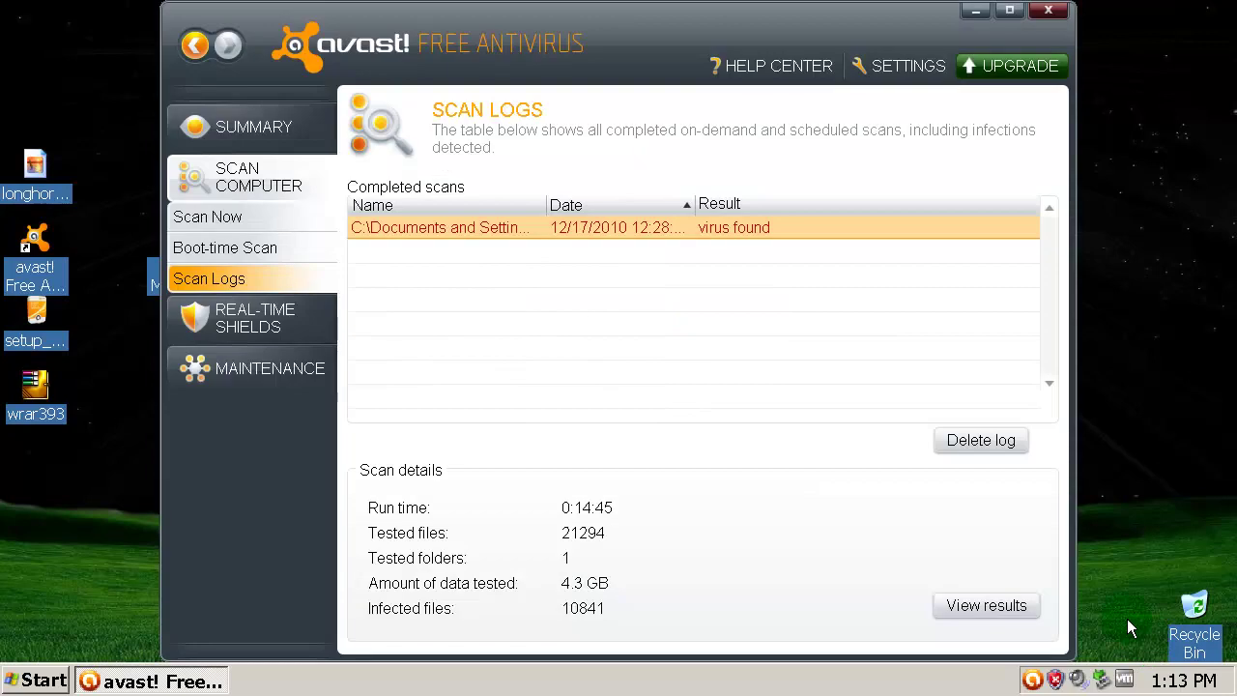
left_click(1055, 23)
right_click(944, 168)
left_click(956, 195)
- Scan the 10 000 folder again with avast! and close the scan report
left_click(600, 90)
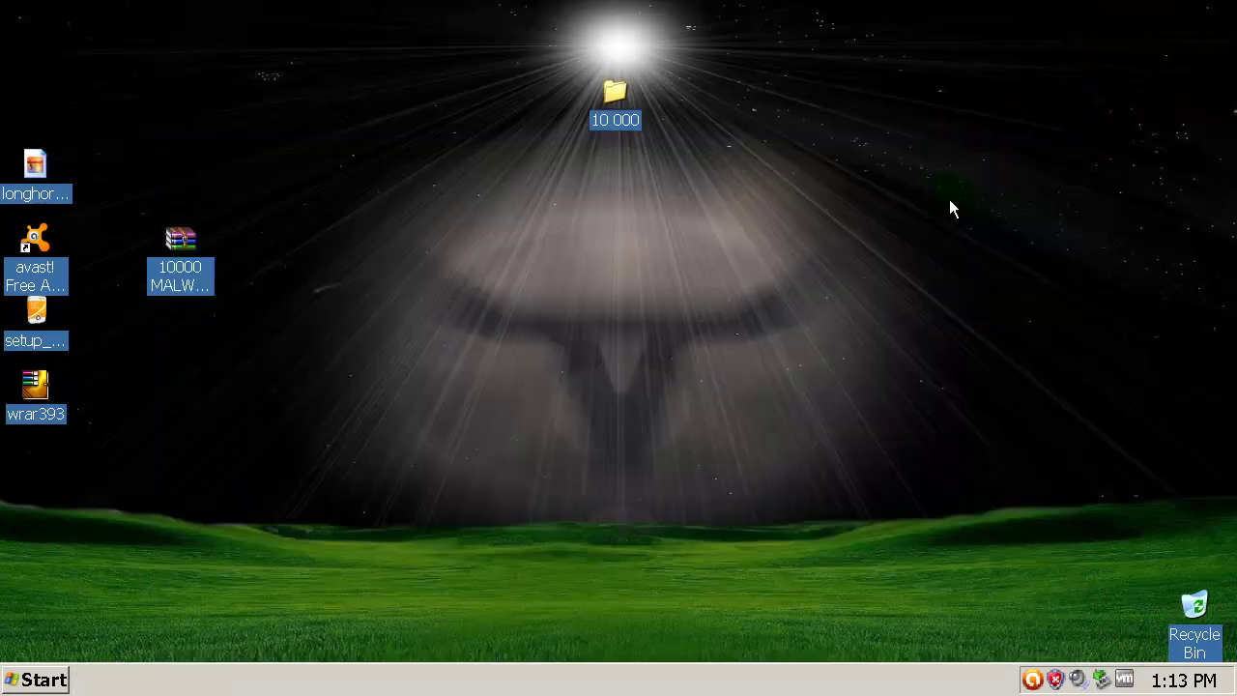
right_click(615, 92)
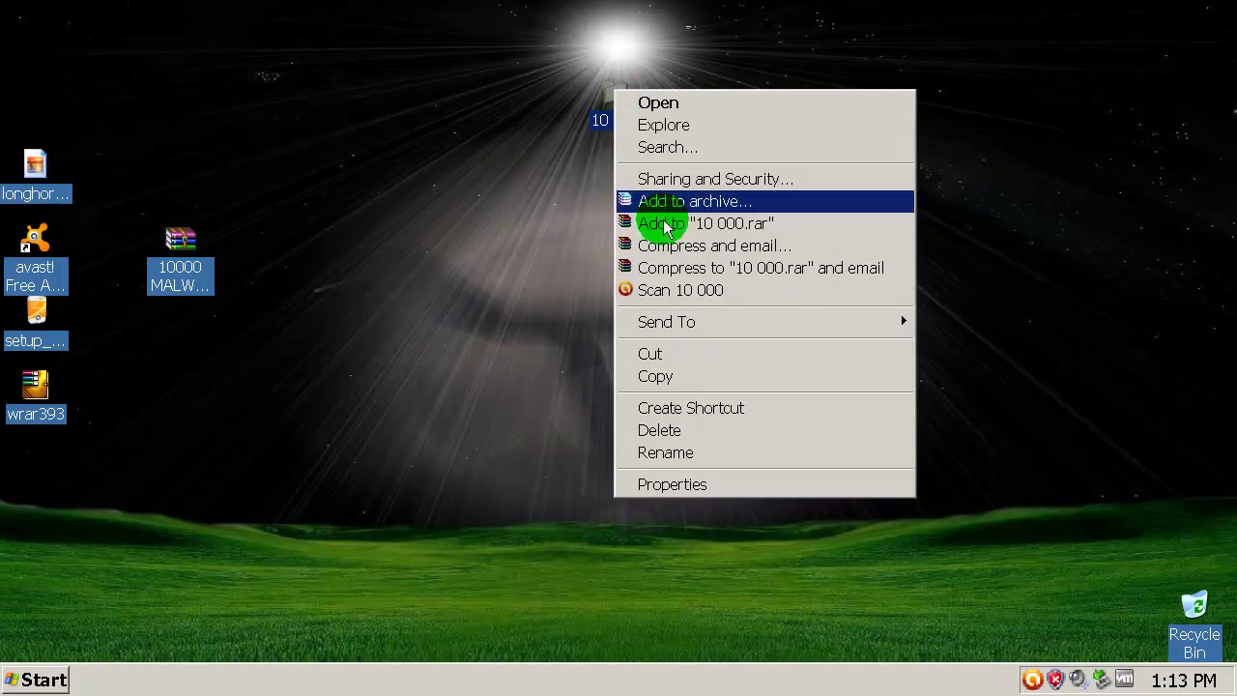
left_click(701, 288)
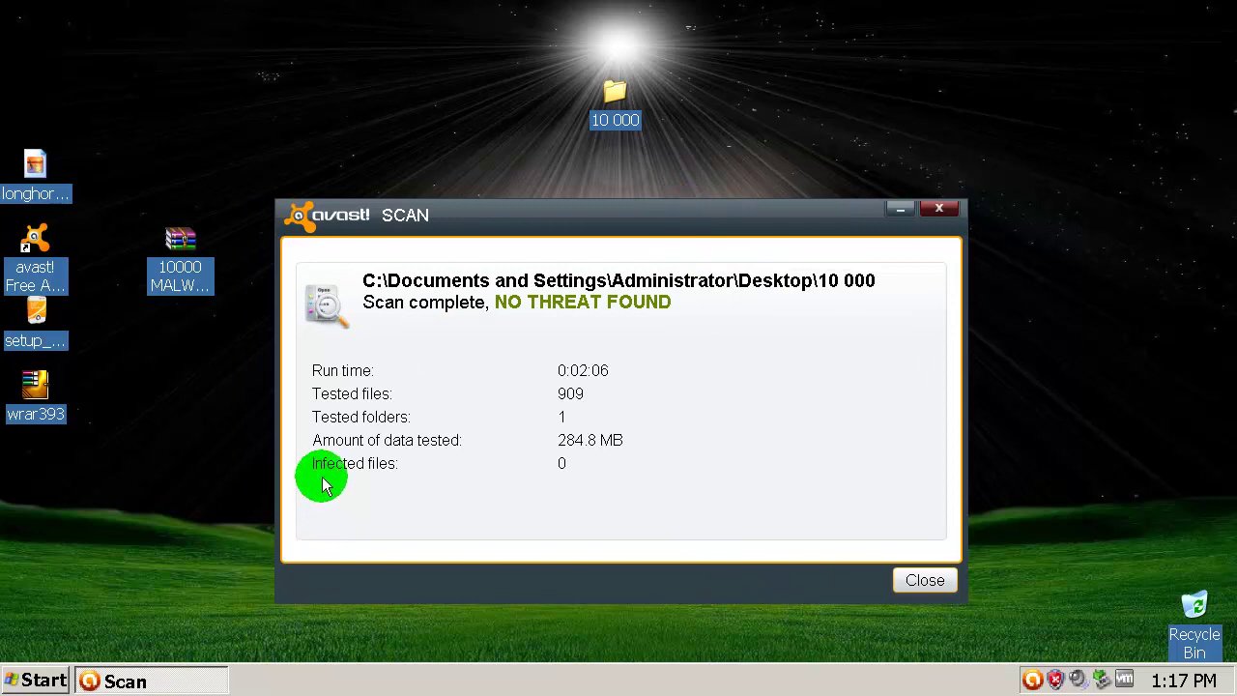
left_click(911, 580)
right_click(723, 379)
left_click(767, 417)
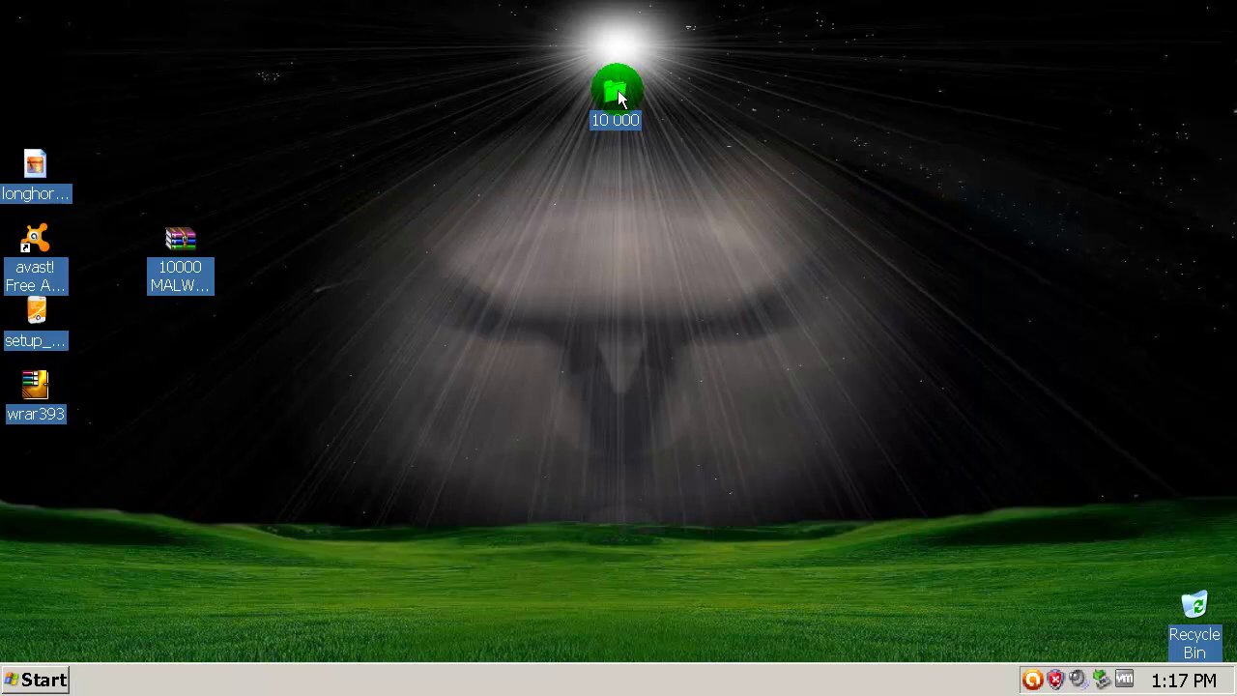
- Check the file count in the 10 000 folder's properties and browse through the remaining files inside the folder
right_click(618, 90)
left_click(721, 485)
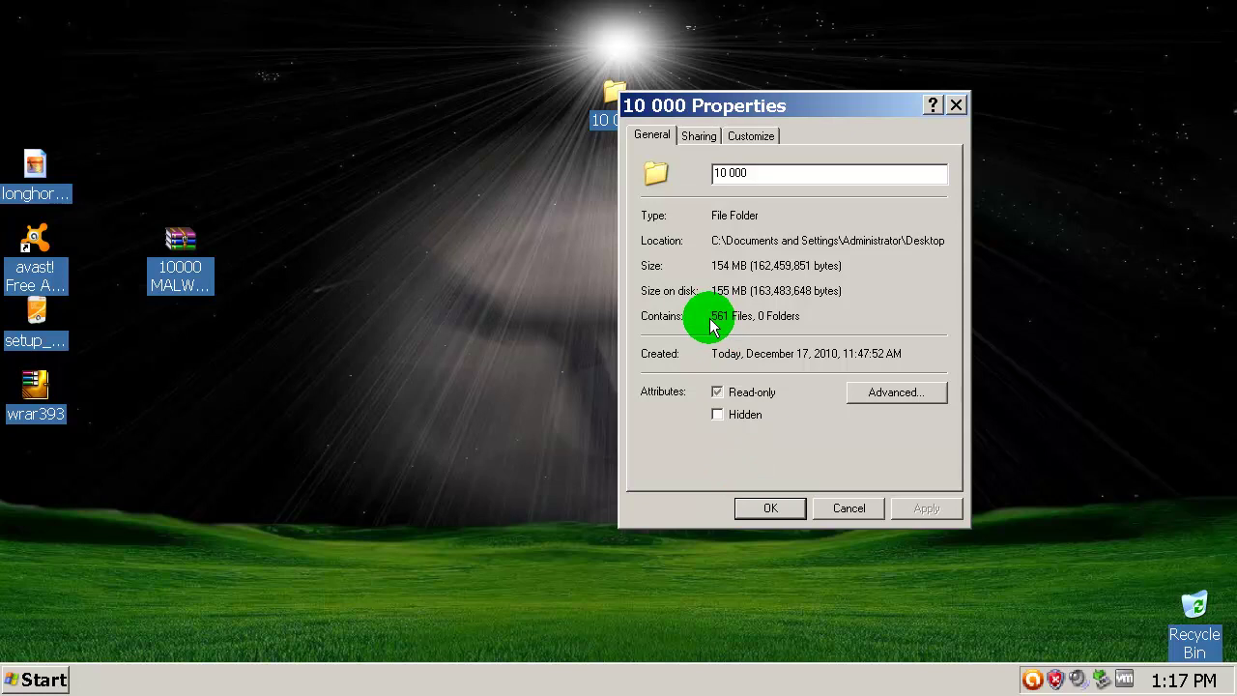
left_click(869, 514)
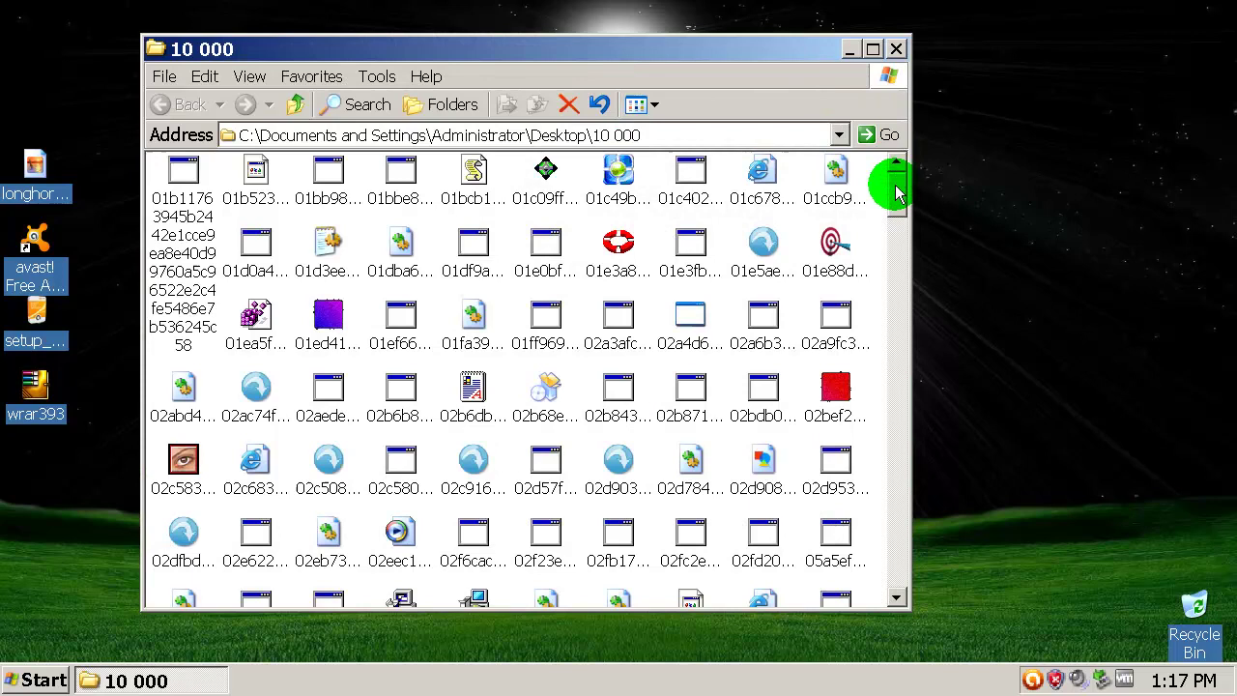
scroll(896, 218, "down", 2)
left_click_drag(897, 218, 897, 166)
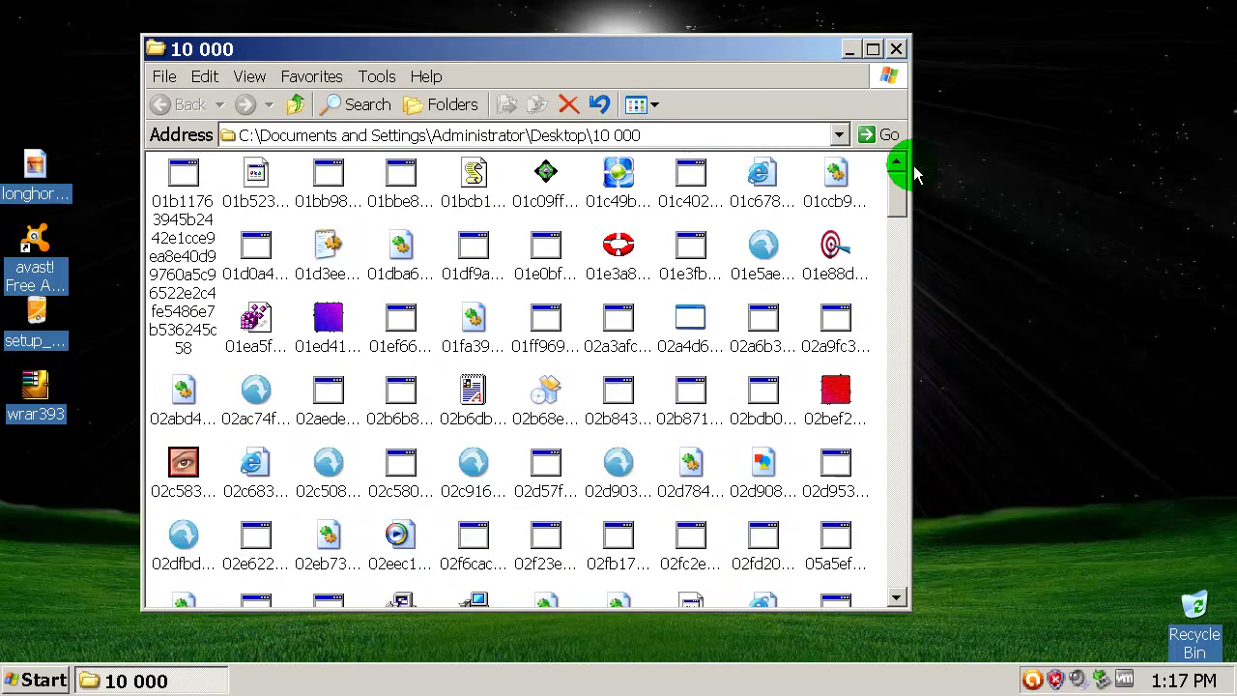
left_click(894, 50)
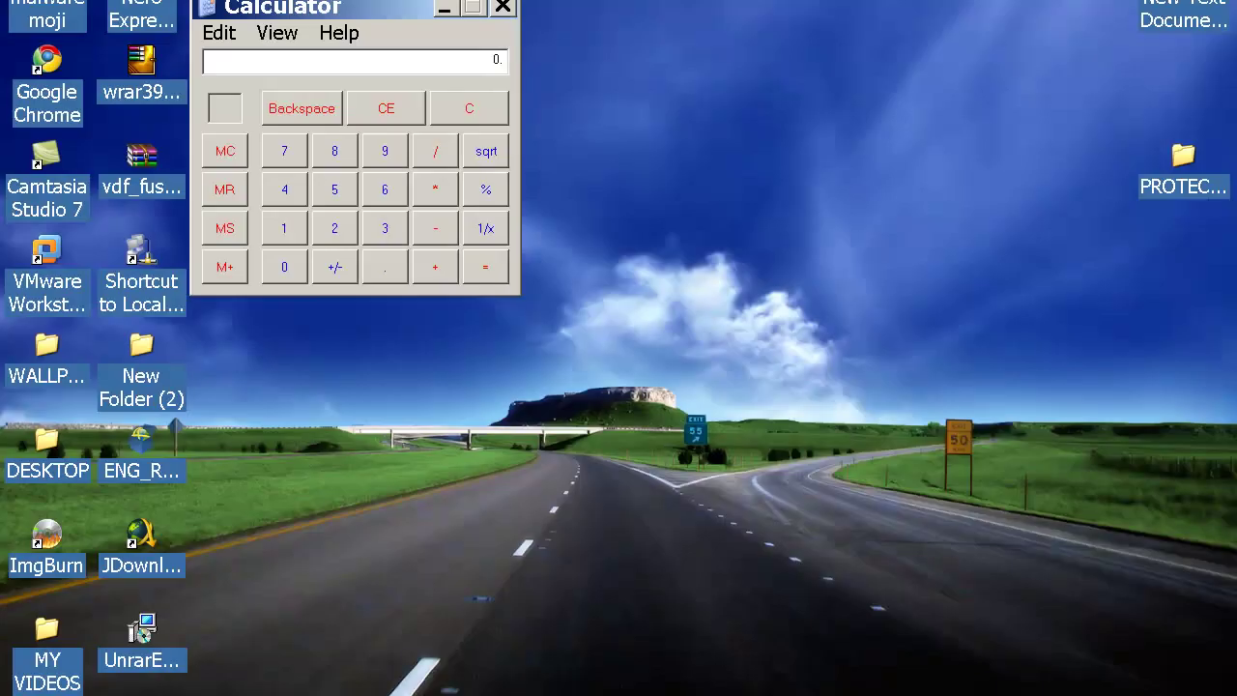
- Subtract 561 from 10000 in Calculator
left_click(491, 122)
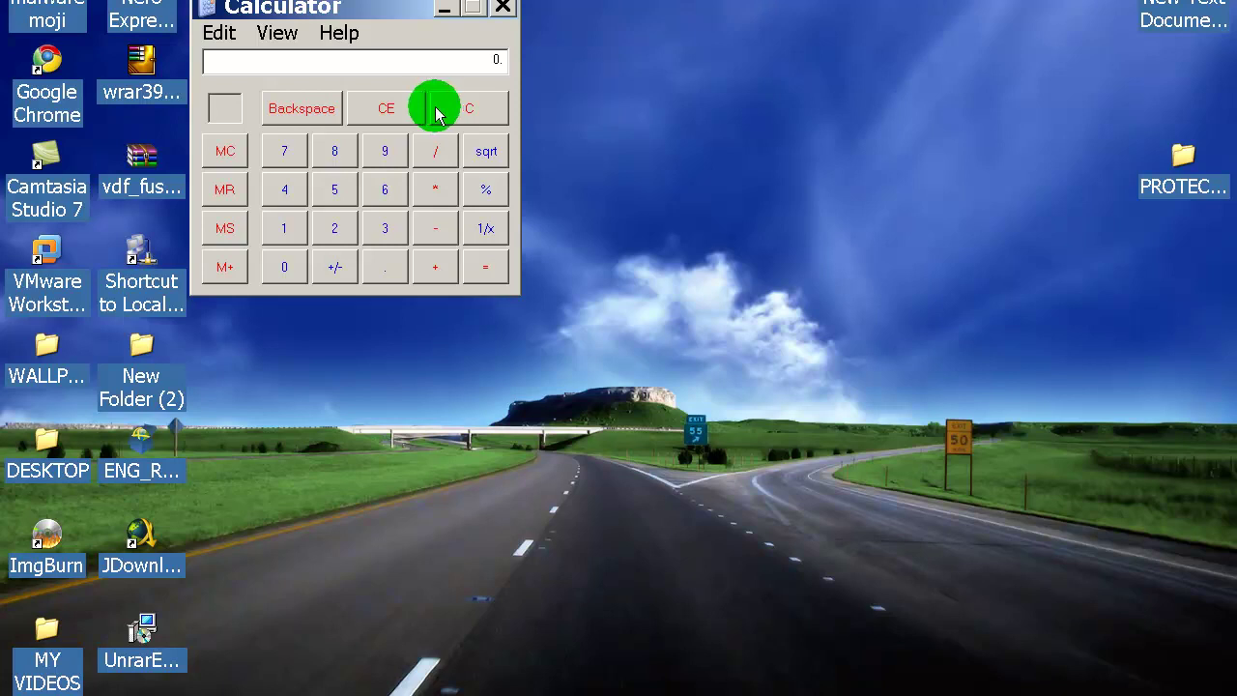
left_click(281, 230)
left_click(286, 267)
left_click(286, 267)
left_click(286, 267)
left_click(286, 267)
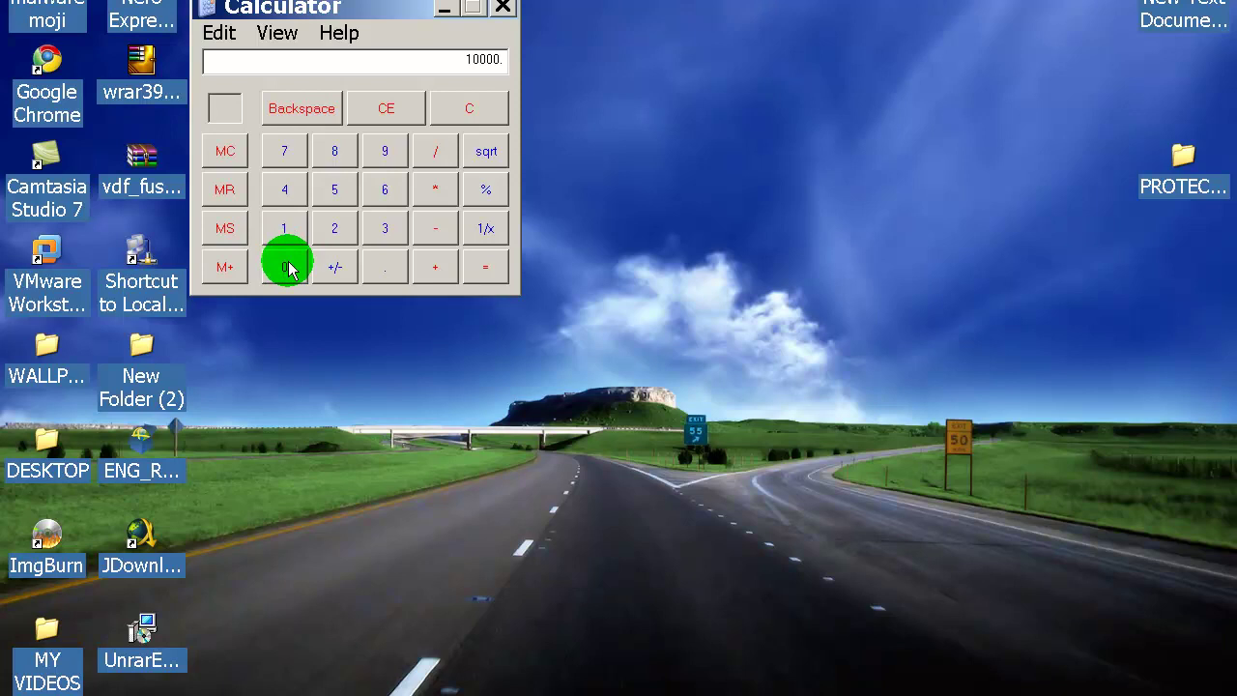
left_click(451, 242)
left_click(334, 189)
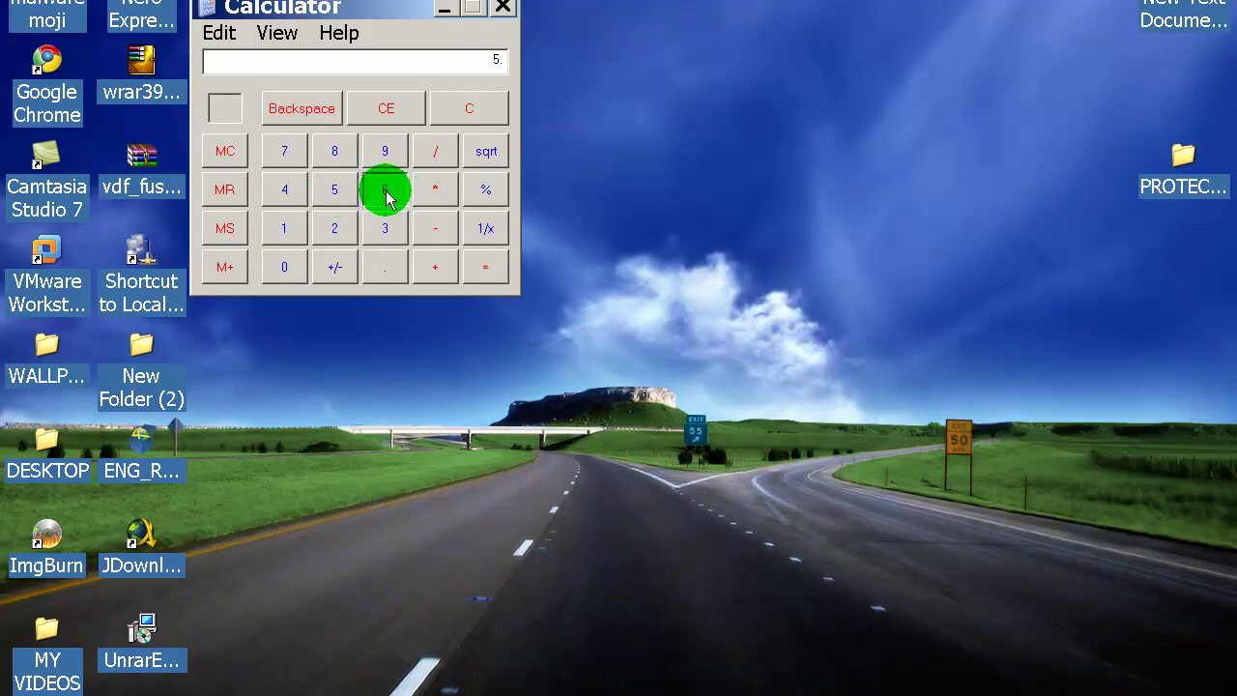
left_click(384, 189)
left_click(286, 228)
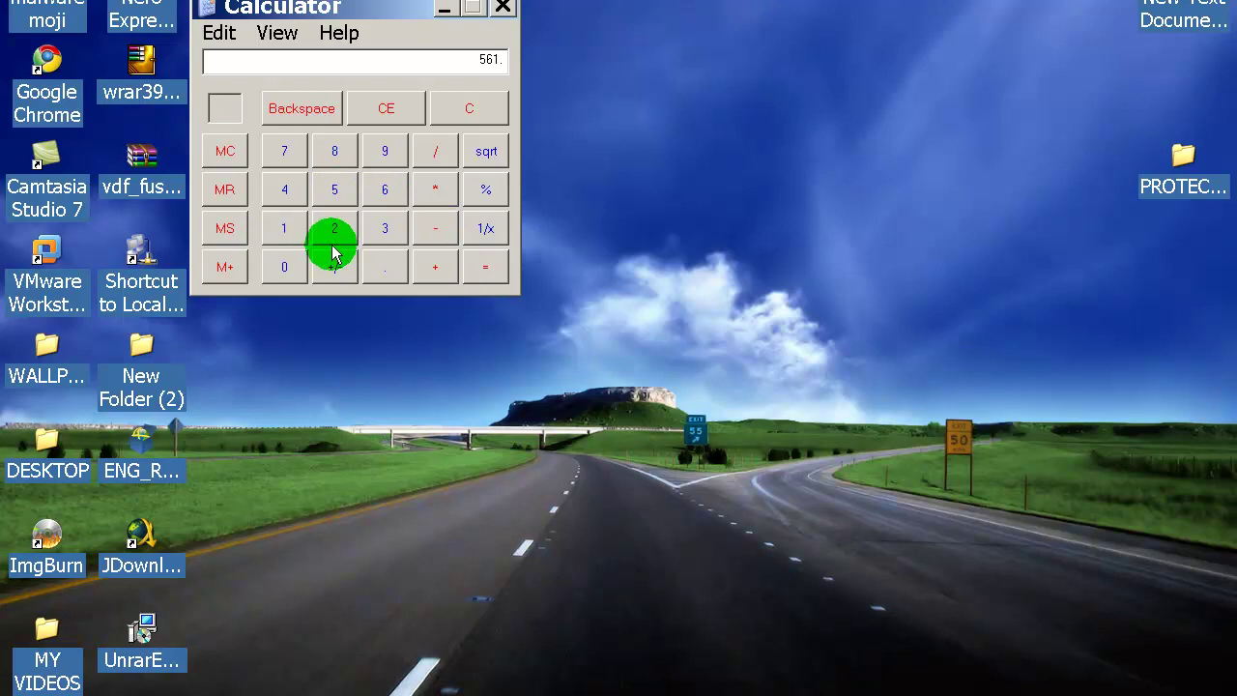
left_click(483, 270)
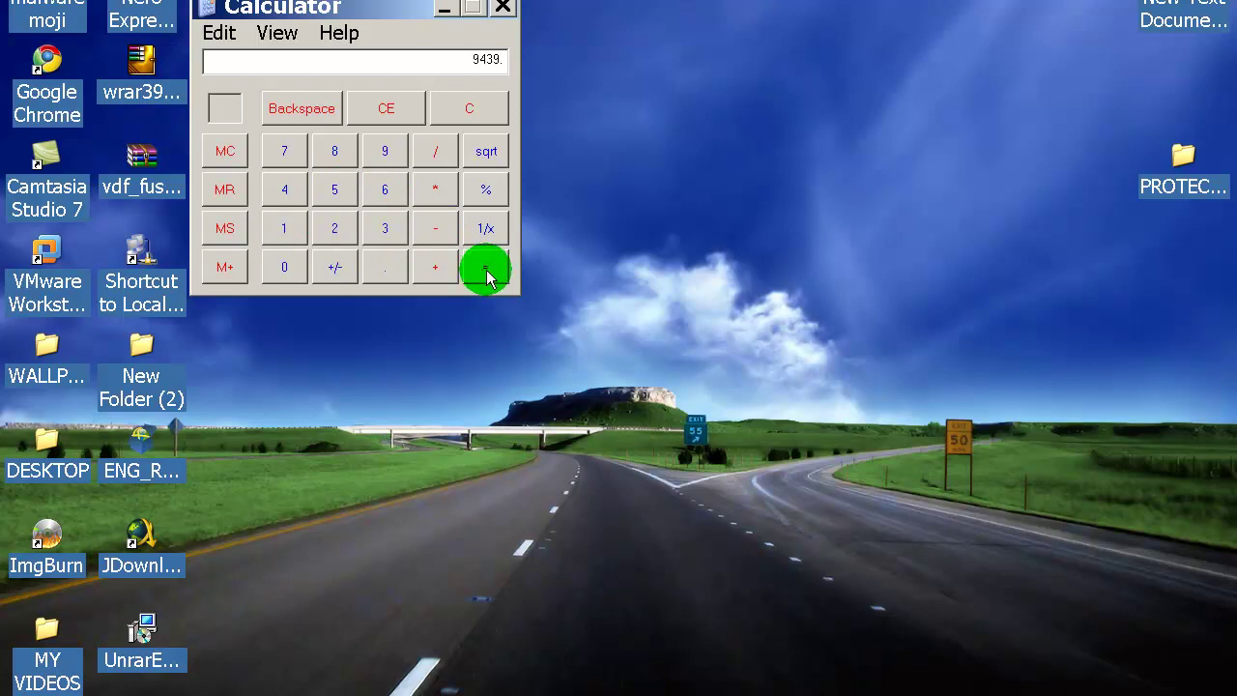
- Create a new text document on the desktop with its default name and open it in Notepad
right_click(692, 195)
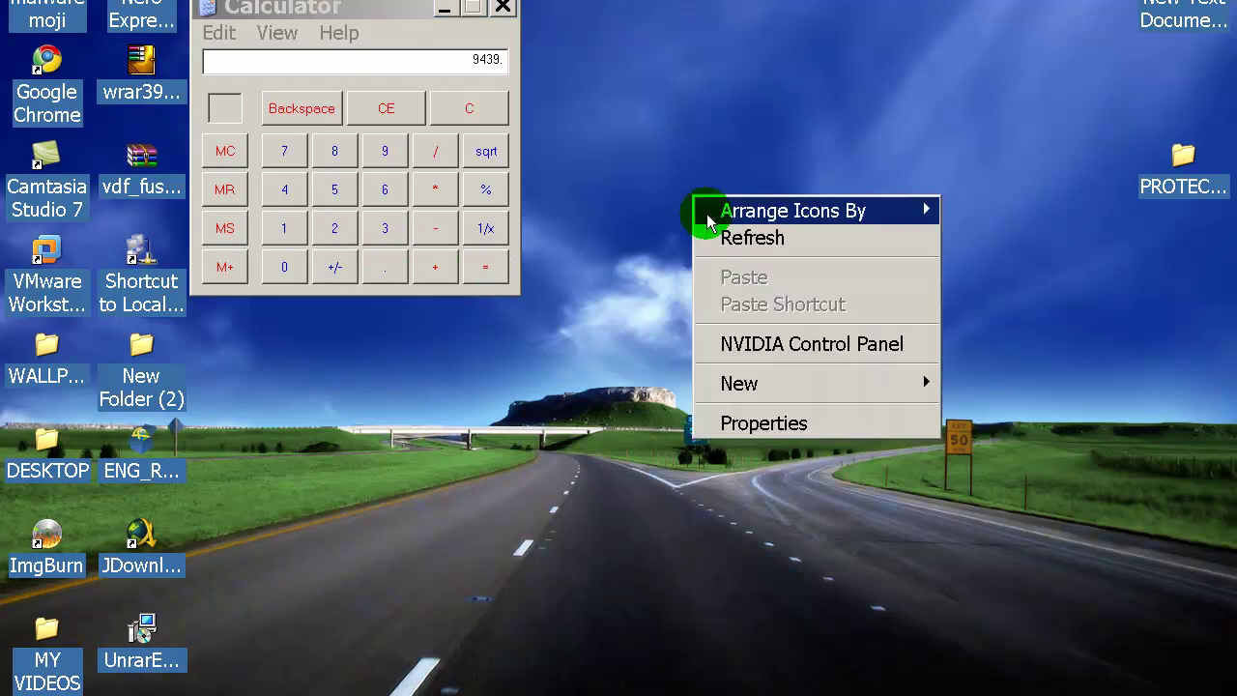
mouse_move(760, 385)
left_click(1028, 571)
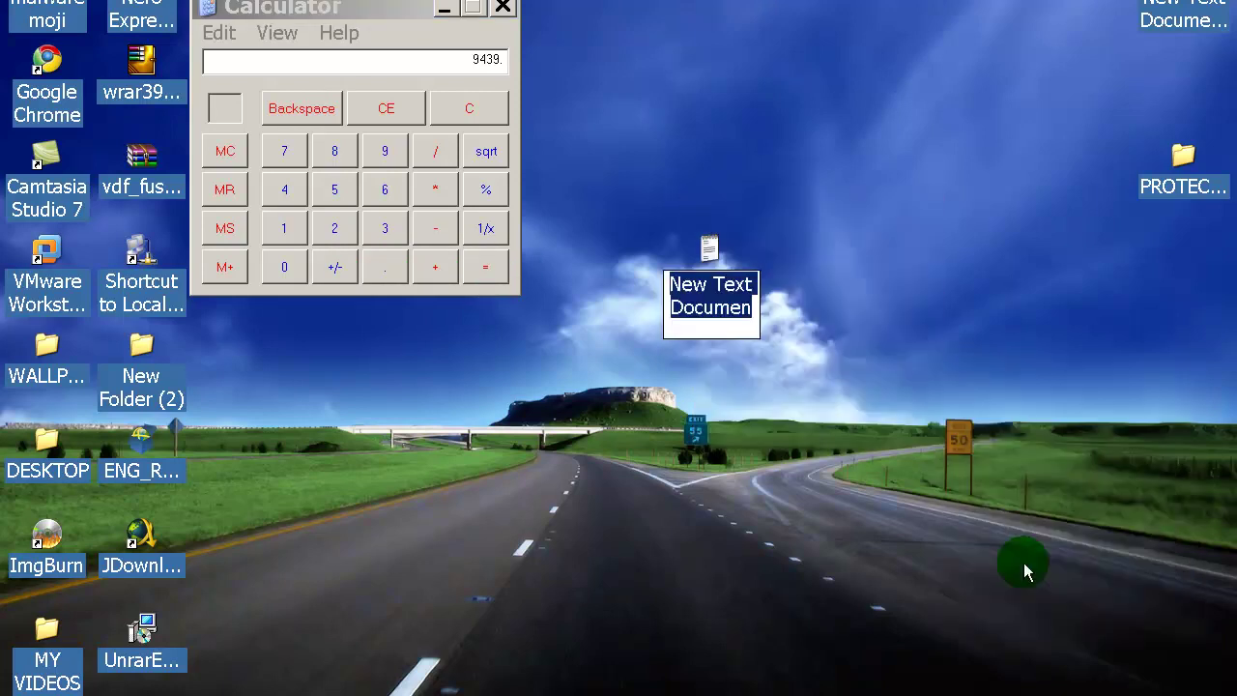
left_click(737, 498)
double_click(704, 243)
- Write "AVAST = 94.39 %" in the new text document and close Notepad
type("AV")
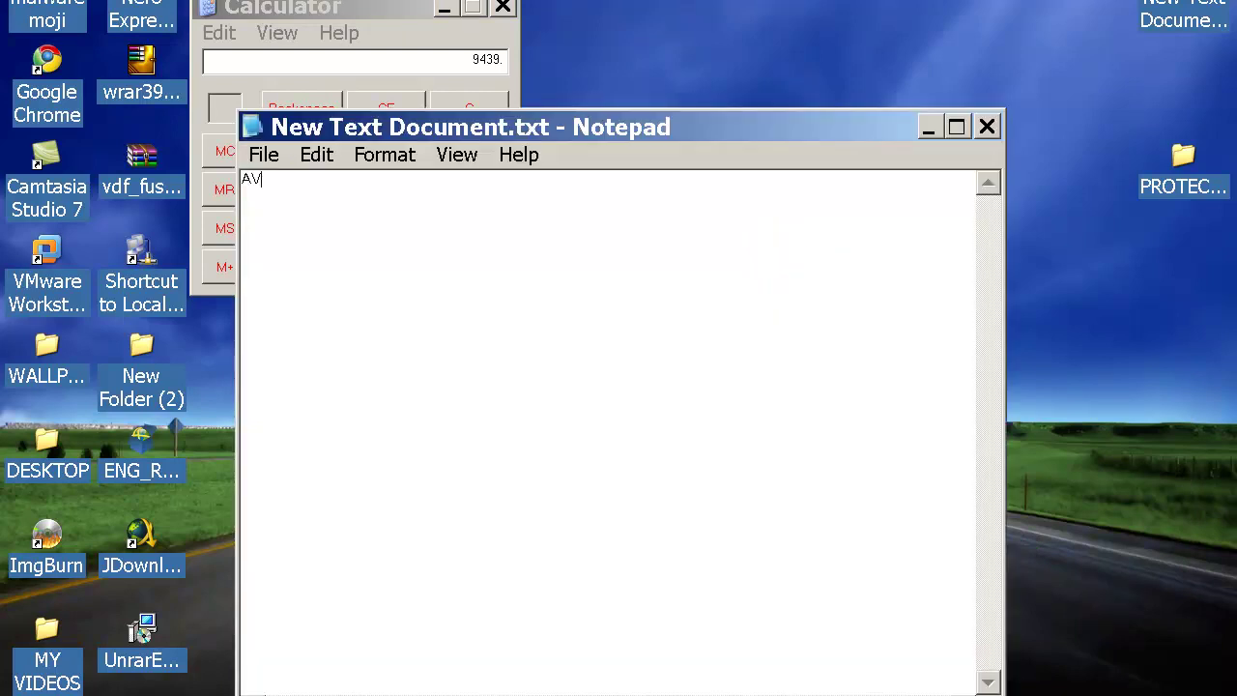
type("SAST =")
left_click_drag(841, 118, 1000, 92)
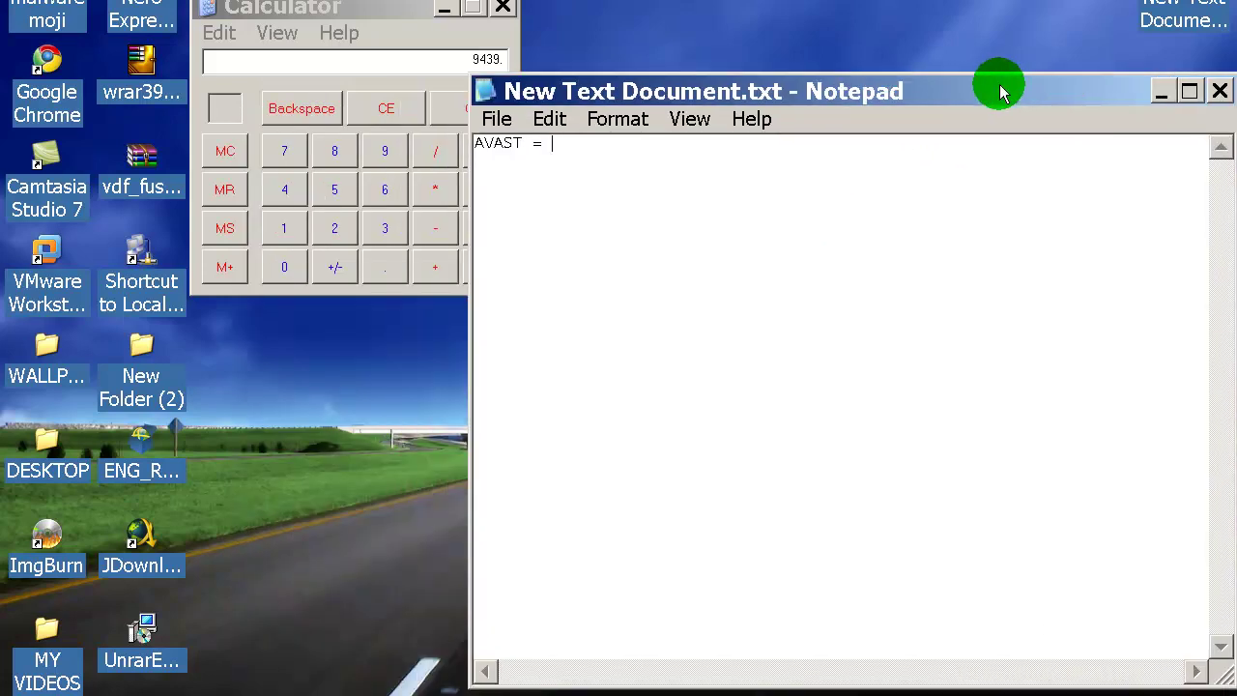
type("94.39")
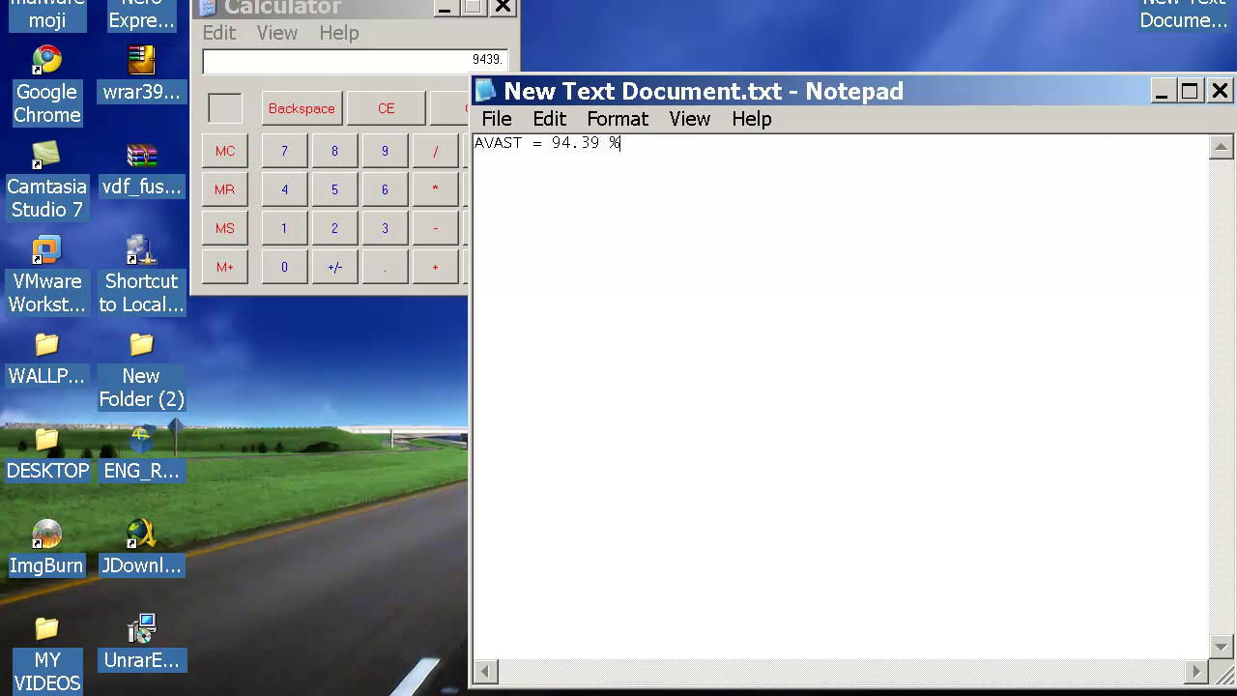
left_click(1220, 91)
left_click(480, 441)
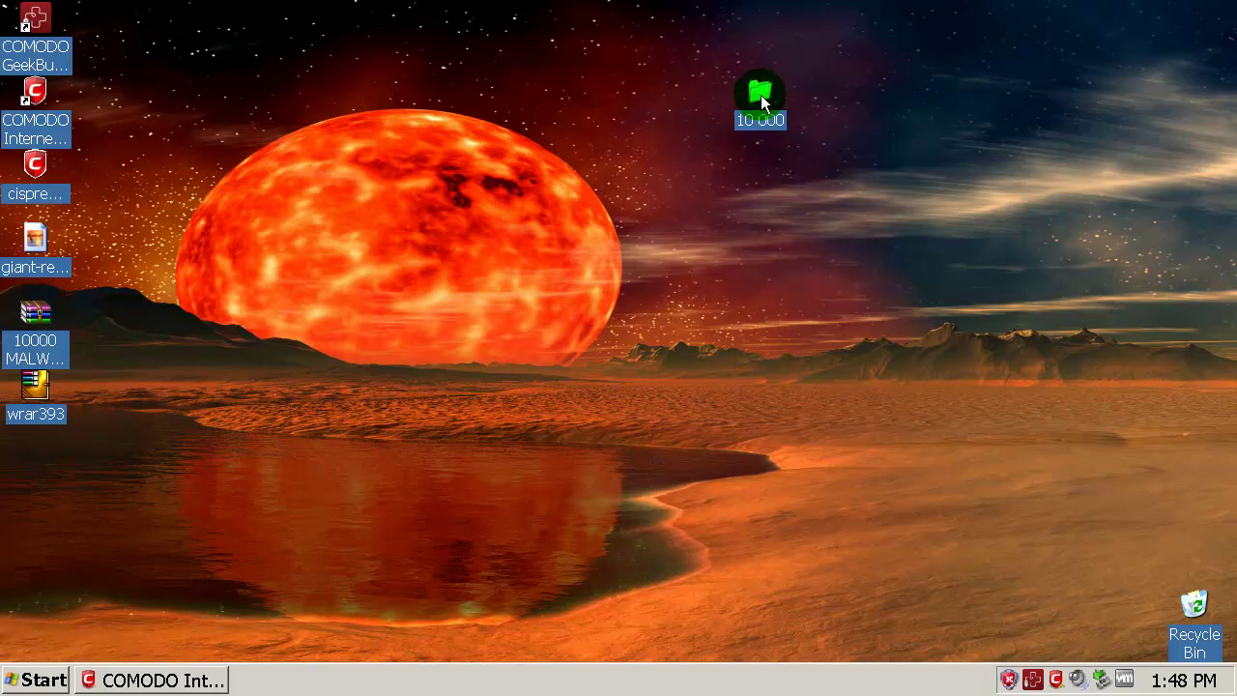
- On the COMODO test machine, check the 10 000 folder's size and file count and browse through its sample files
right_click(761, 100)
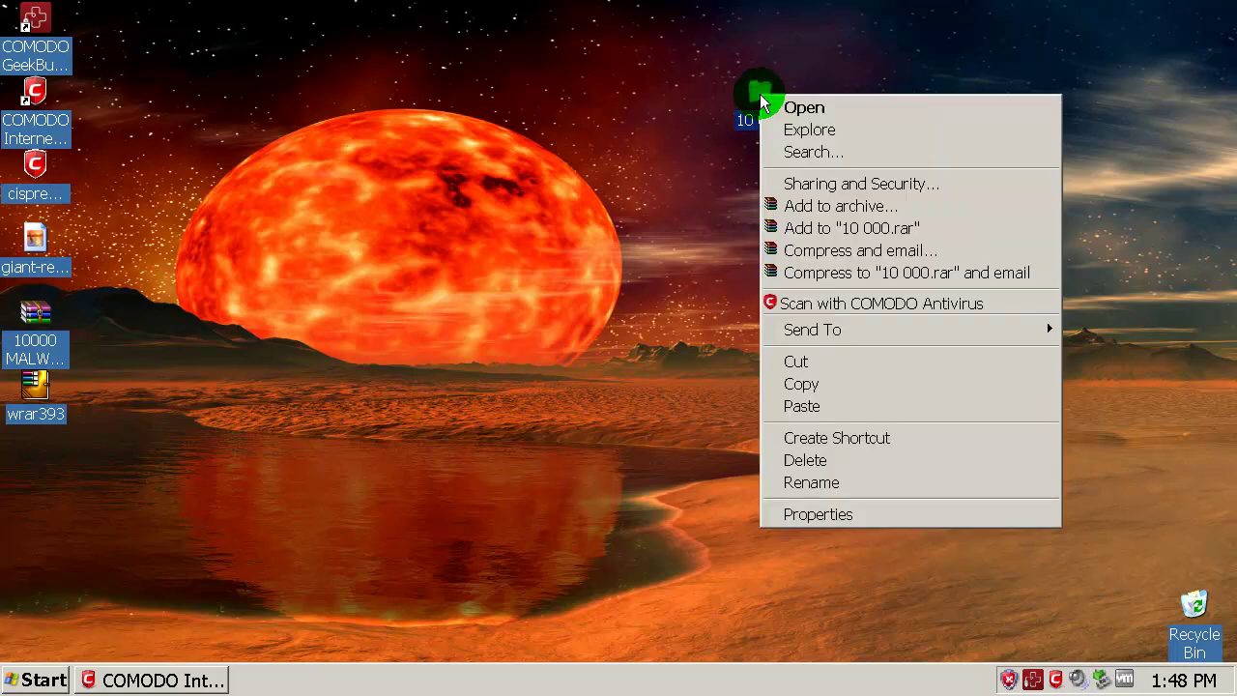
left_click(863, 517)
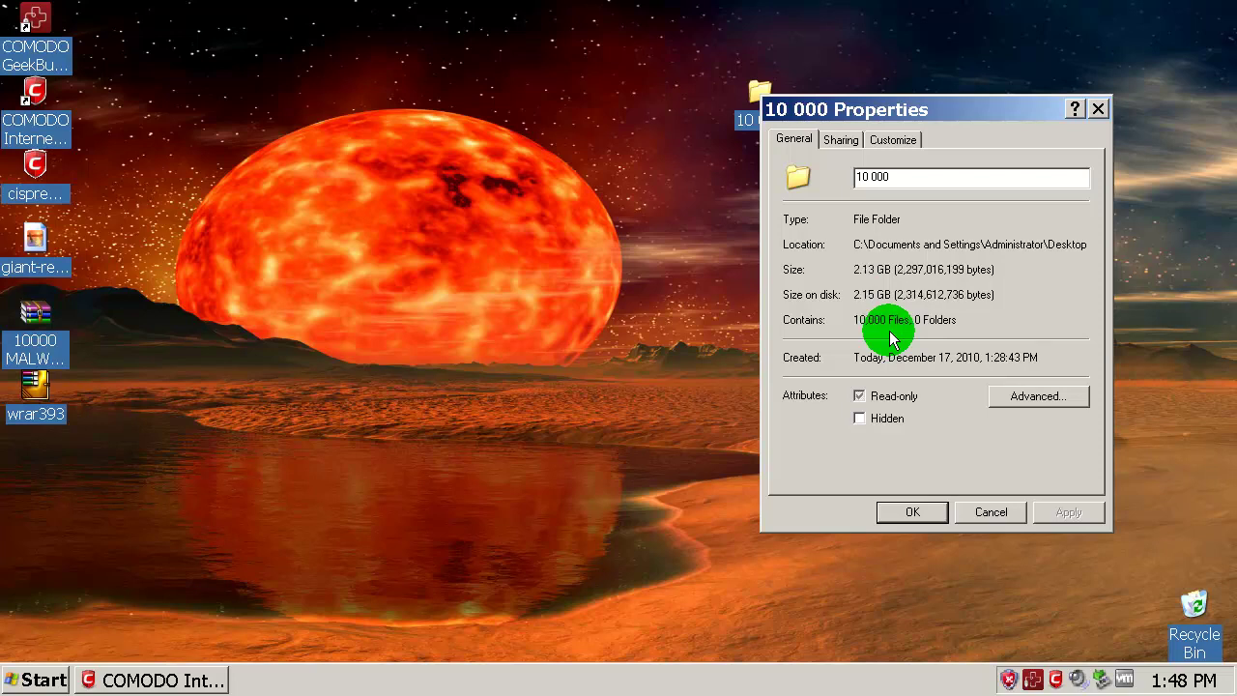
left_click(1099, 109)
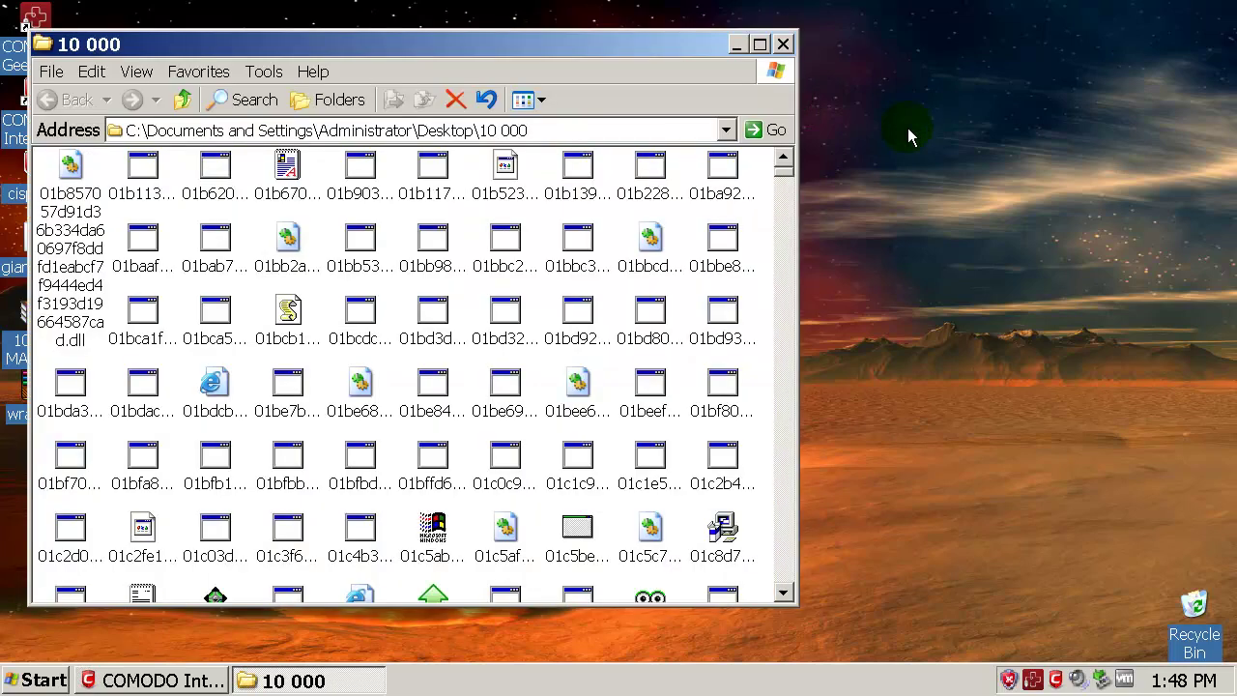
left_click(785, 170)
mouse_move(785, 173)
left_mouse_down()
mouse_move(787, 351)
mouse_move(784, 169)
left_mouse_up()
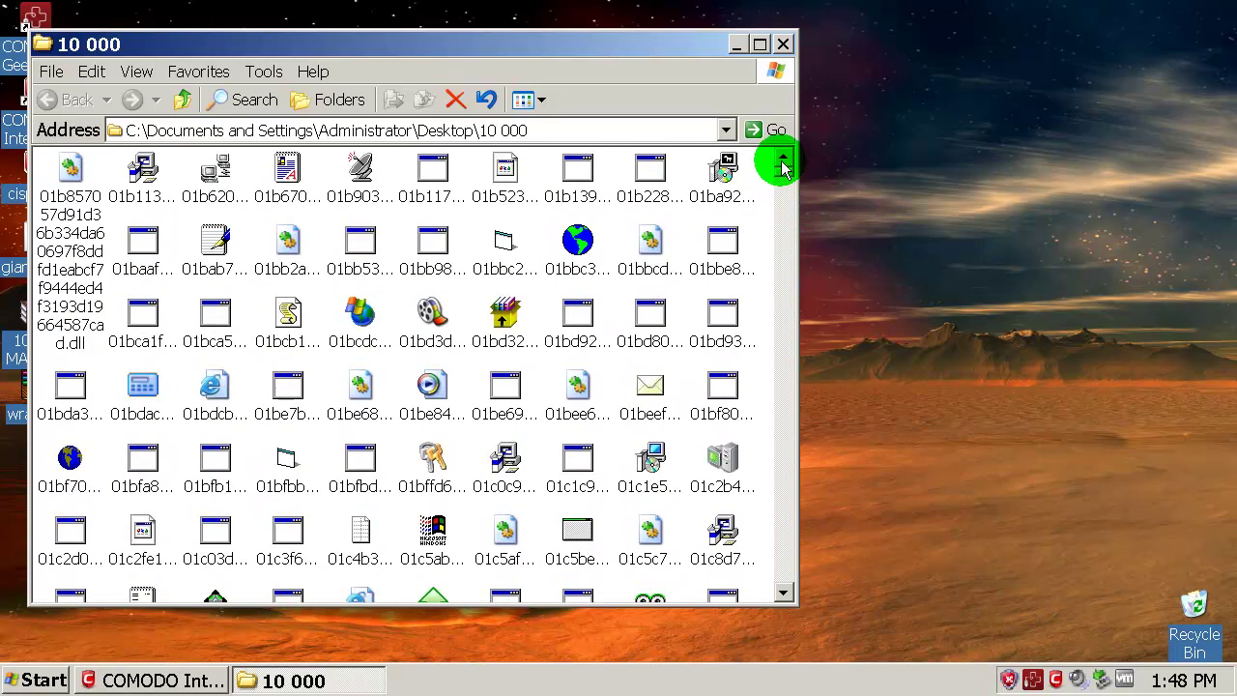
left_click(786, 46)
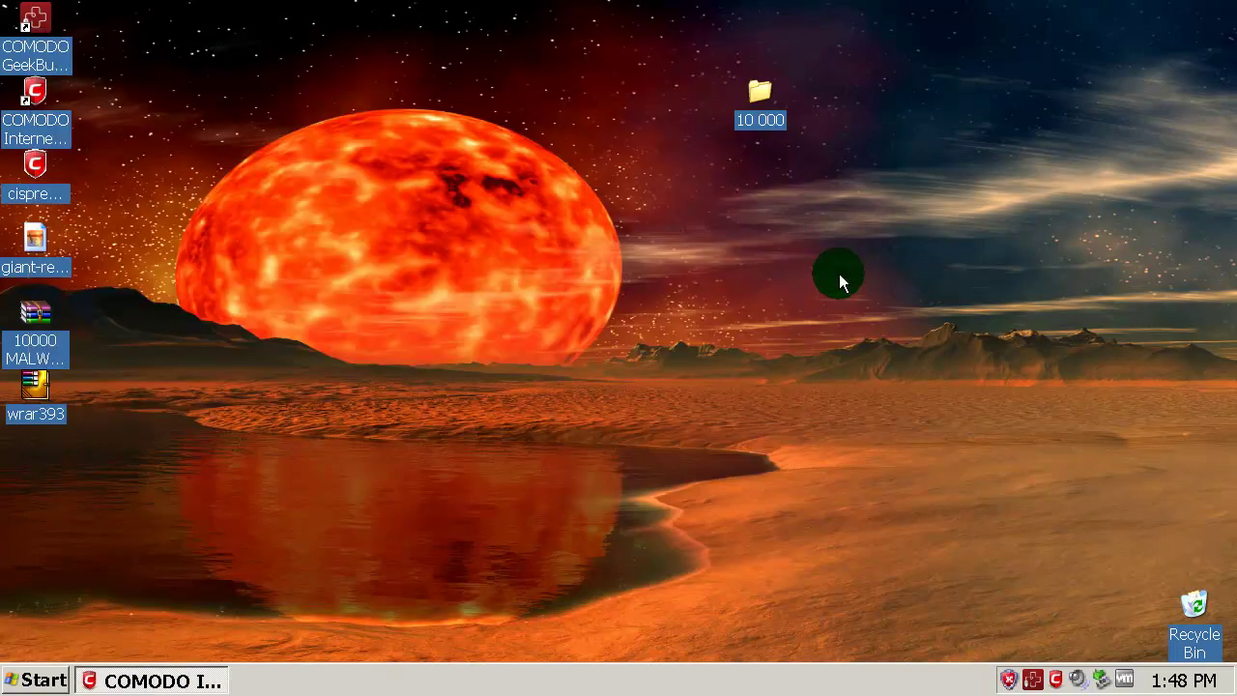
right_click(894, 293)
left_click(911, 326)
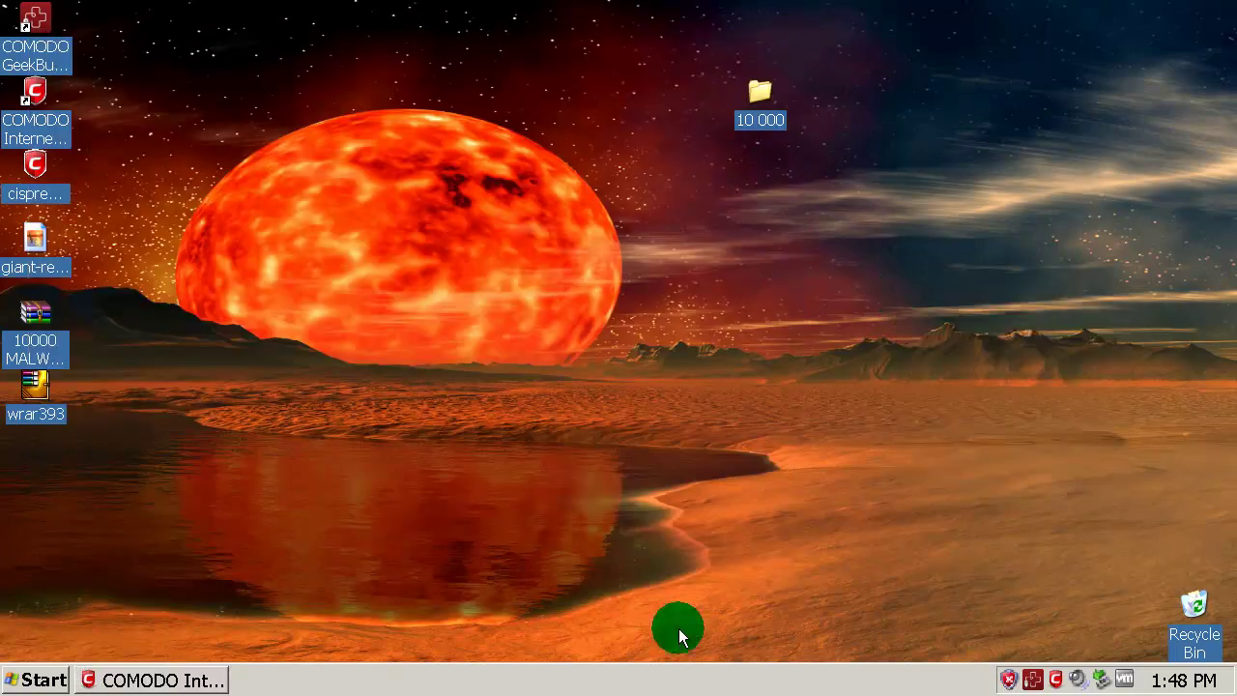
- Open COMODO Internet Security, look over its Antivirus and Firewall sections, and update the virus signature database
left_click(212, 679)
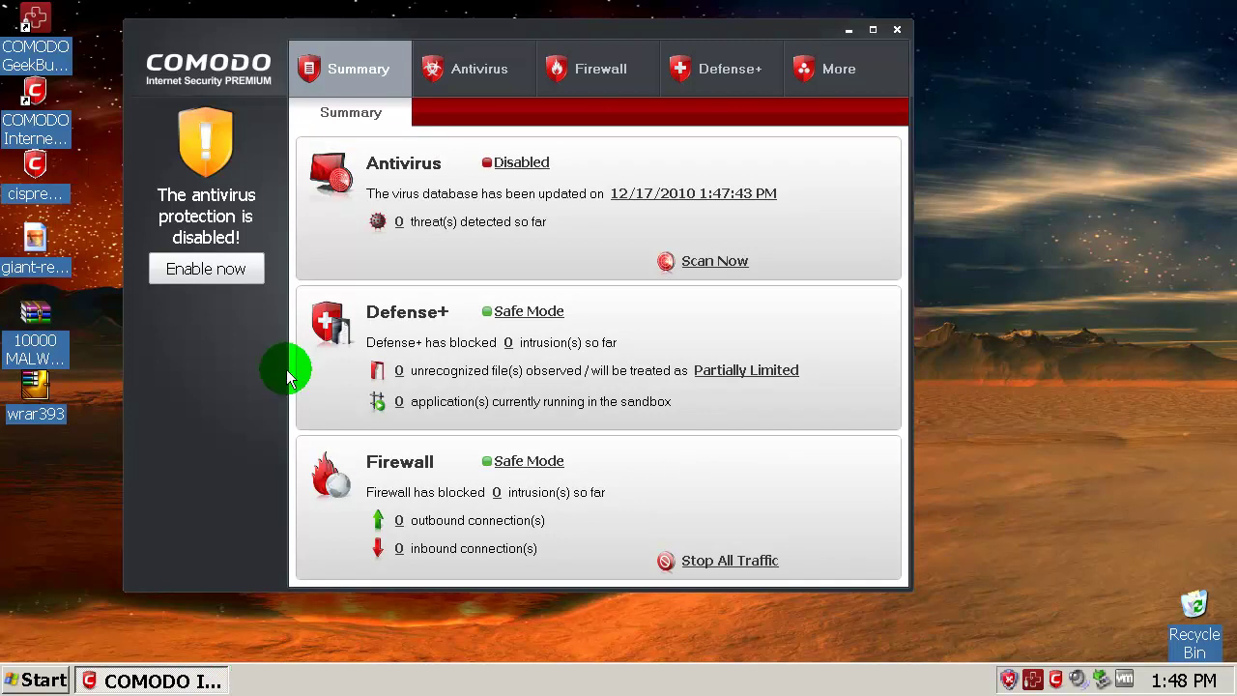
left_click(466, 77)
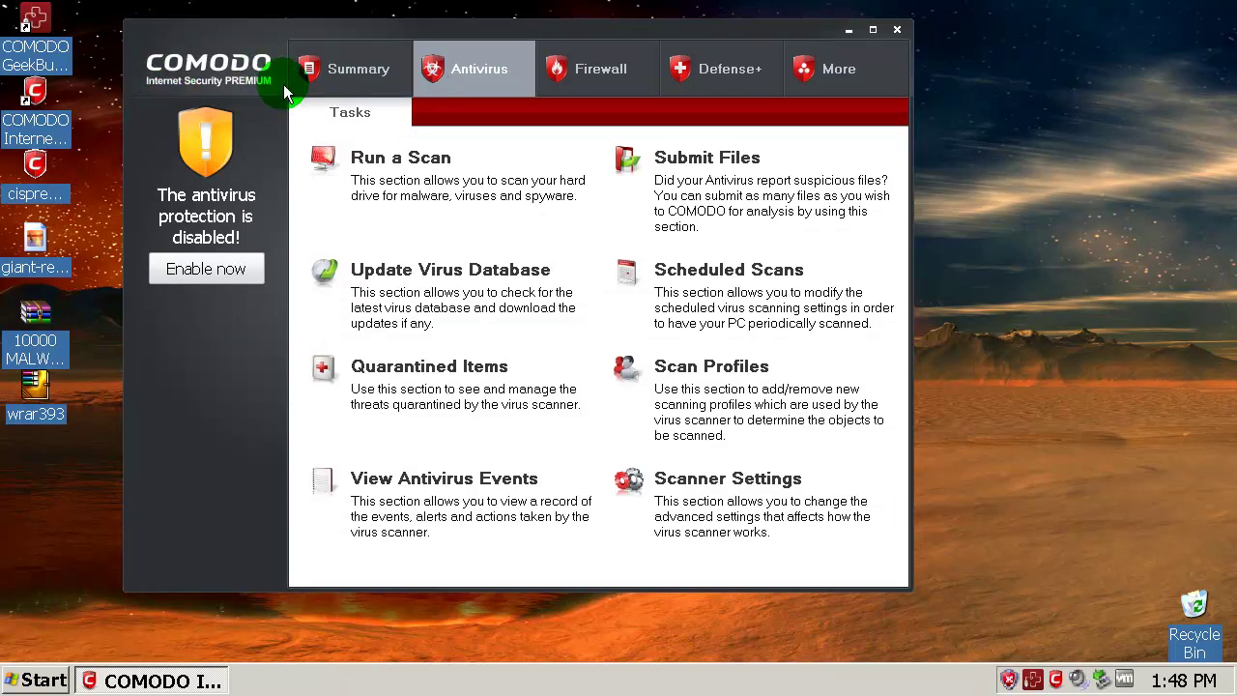
left_click(599, 77)
left_click(466, 73)
left_click(356, 66)
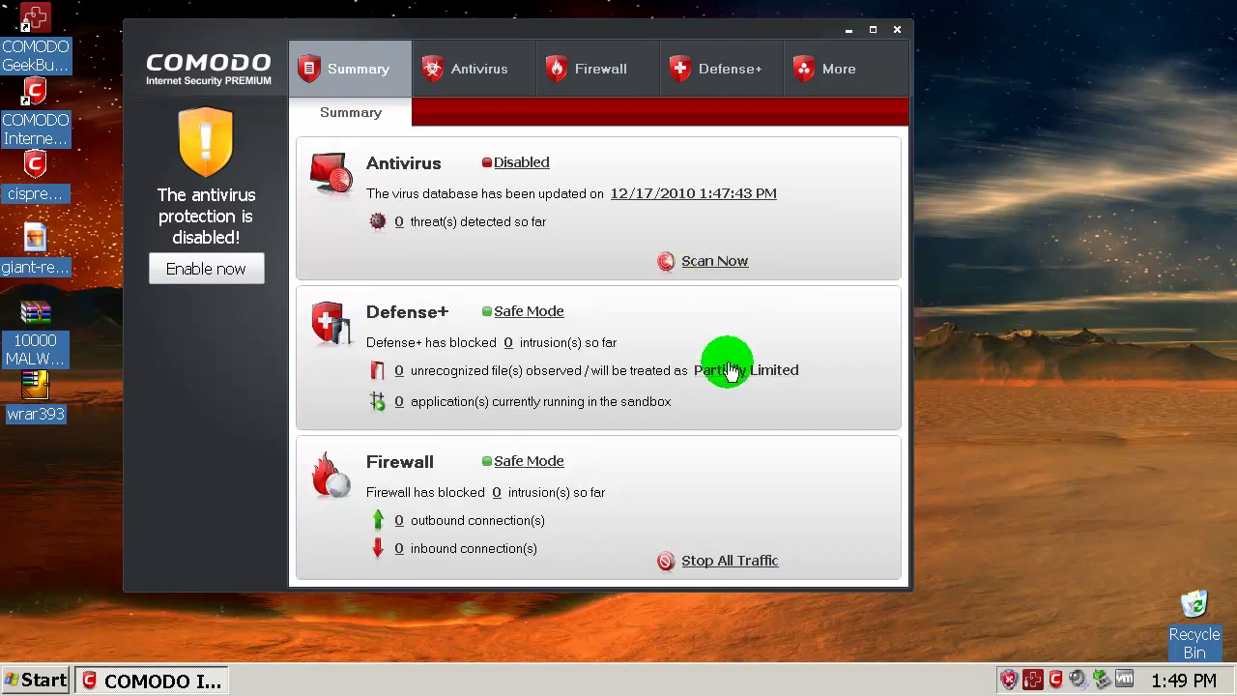
left_click(663, 192)
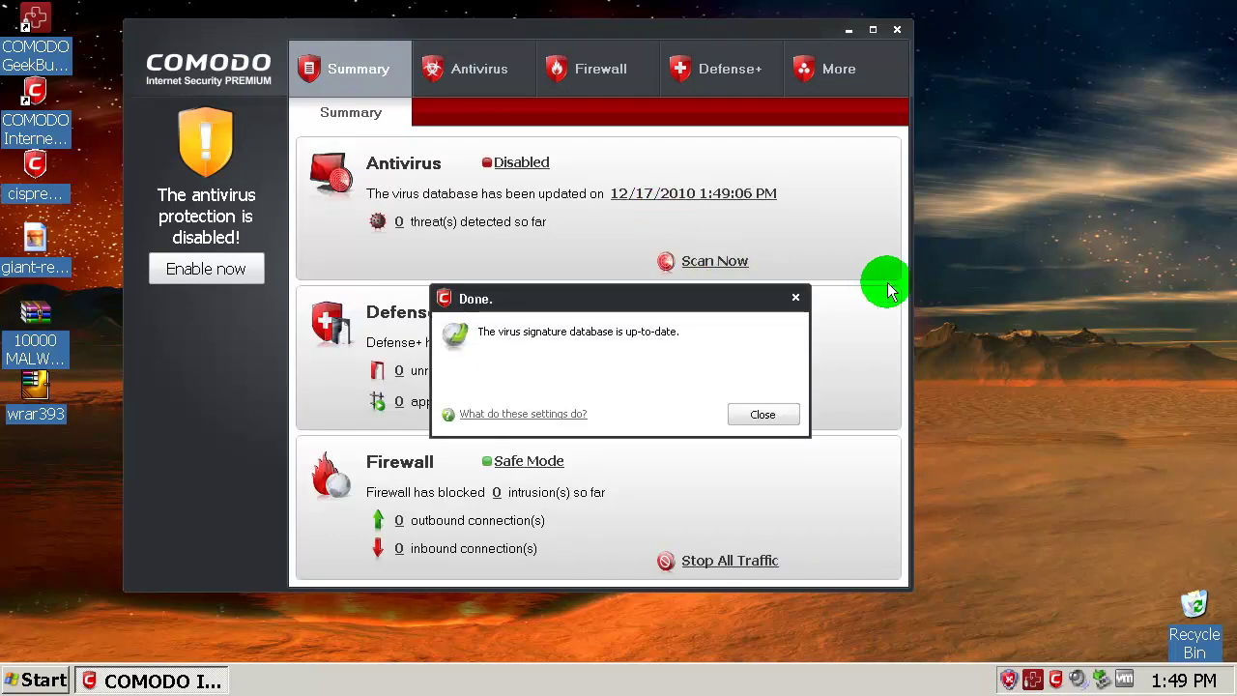
- Dismiss the database update notice and set the real-time Heuristics Scanning Level to High in COMODO's virus scanner settings
left_click(763, 415)
left_click(466, 66)
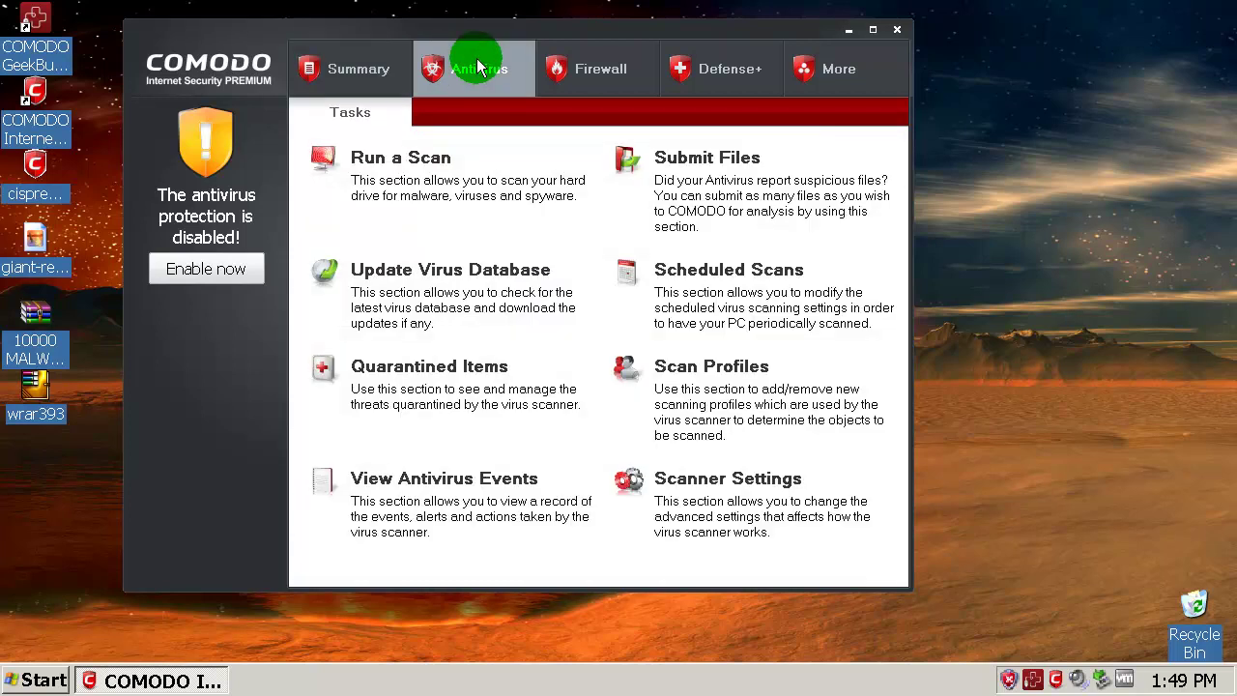
left_click(744, 480)
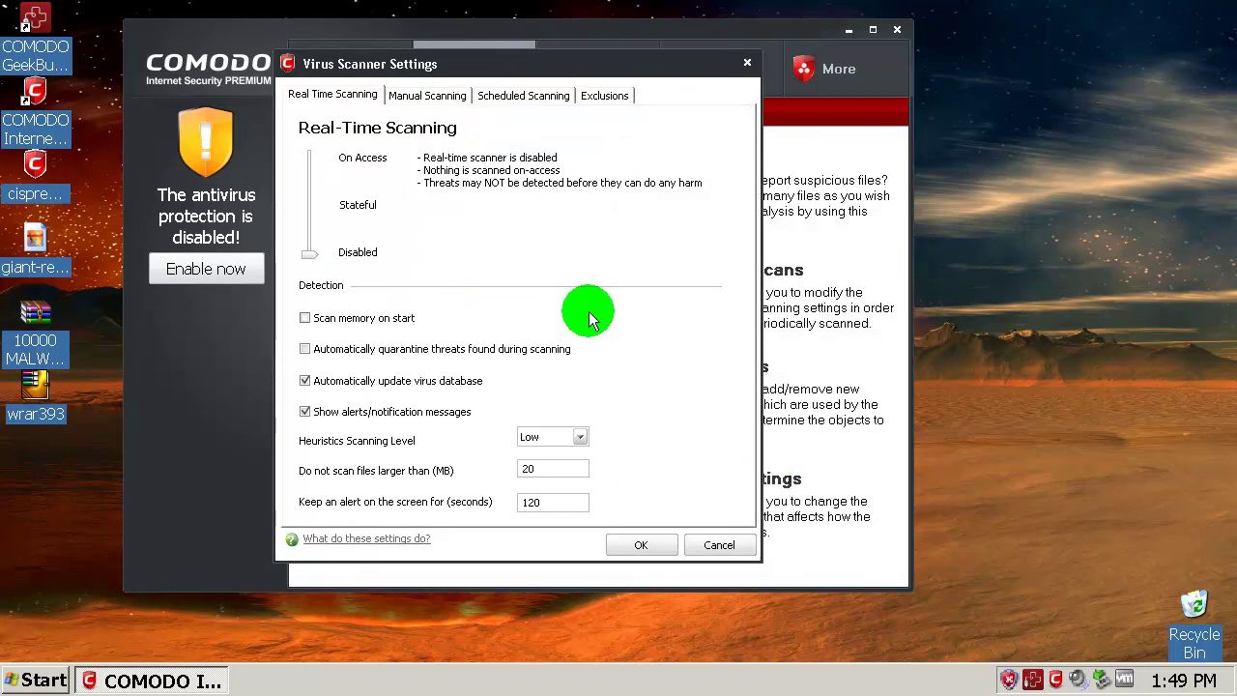
left_click_drag(605, 59, 725, 60)
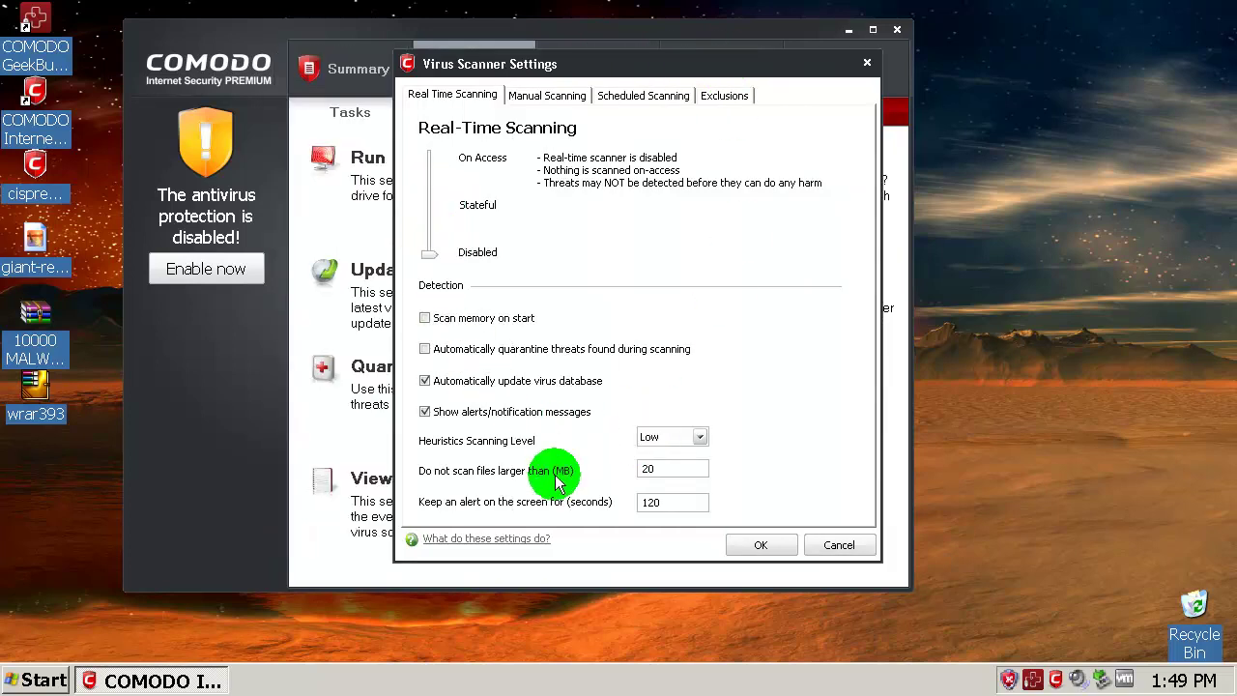
left_click(688, 436)
left_click(683, 491)
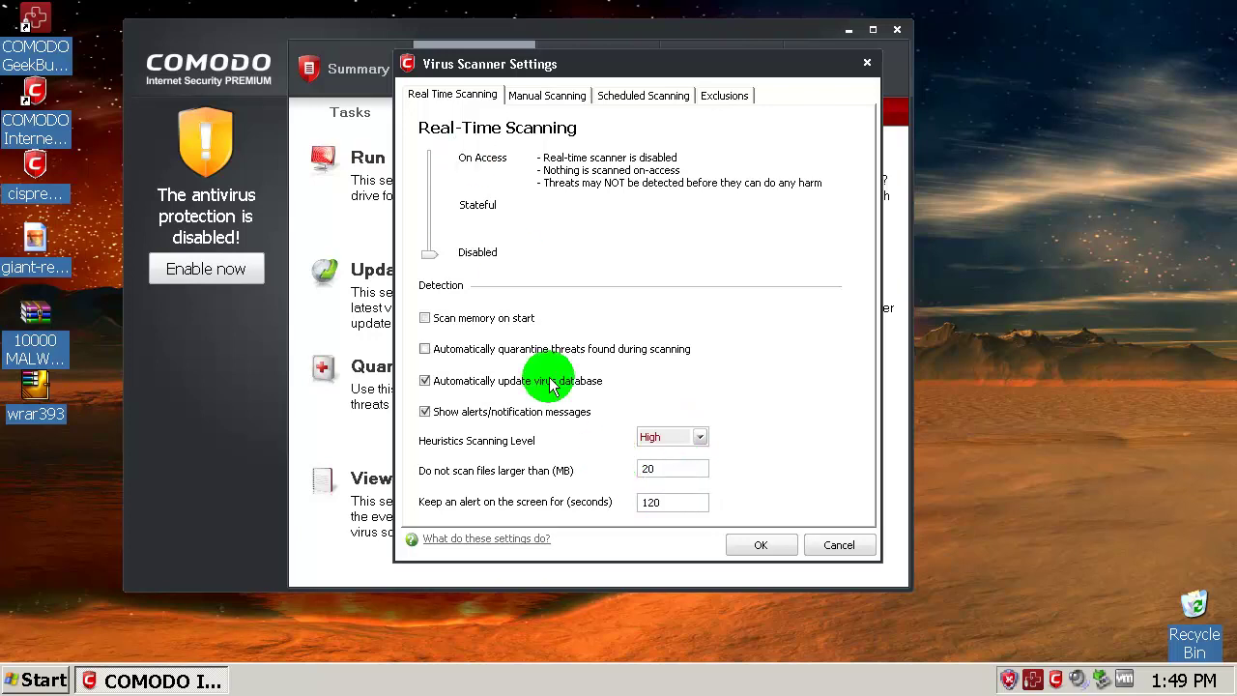
- For manual scanning, turn off memory scanning on start, enable cloud scanning and set heuristics to High; save the settings and close COMODO
left_click(544, 96)
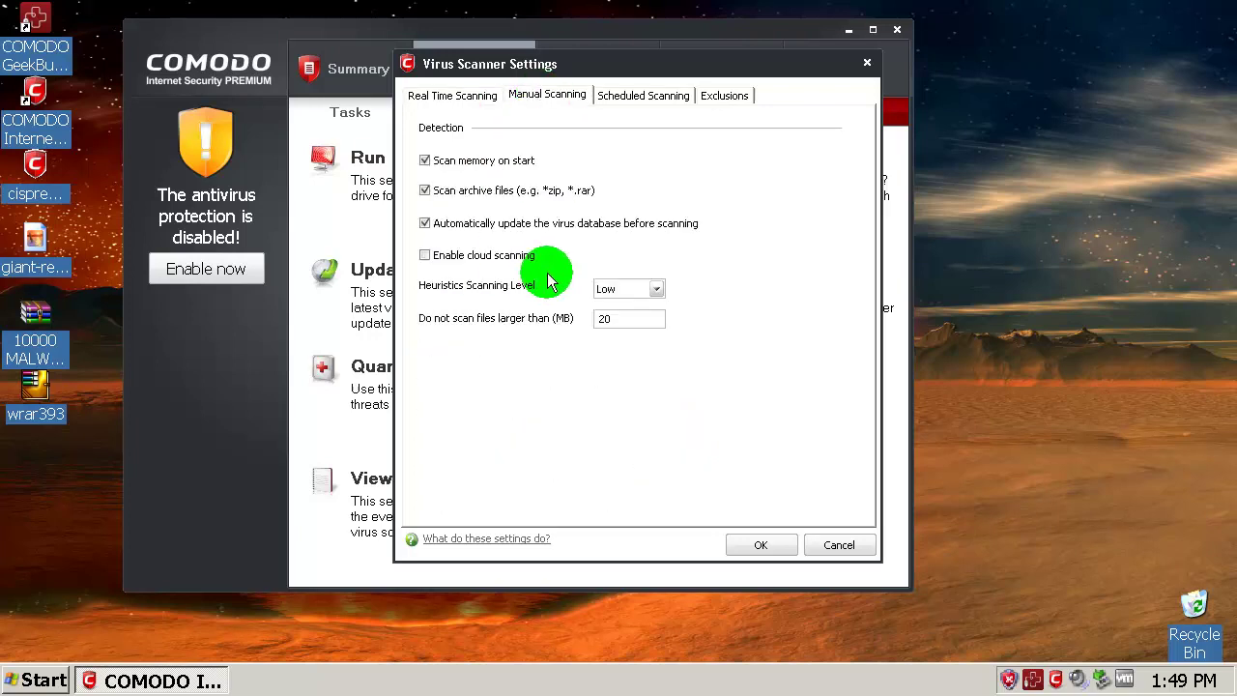
left_click(425, 162)
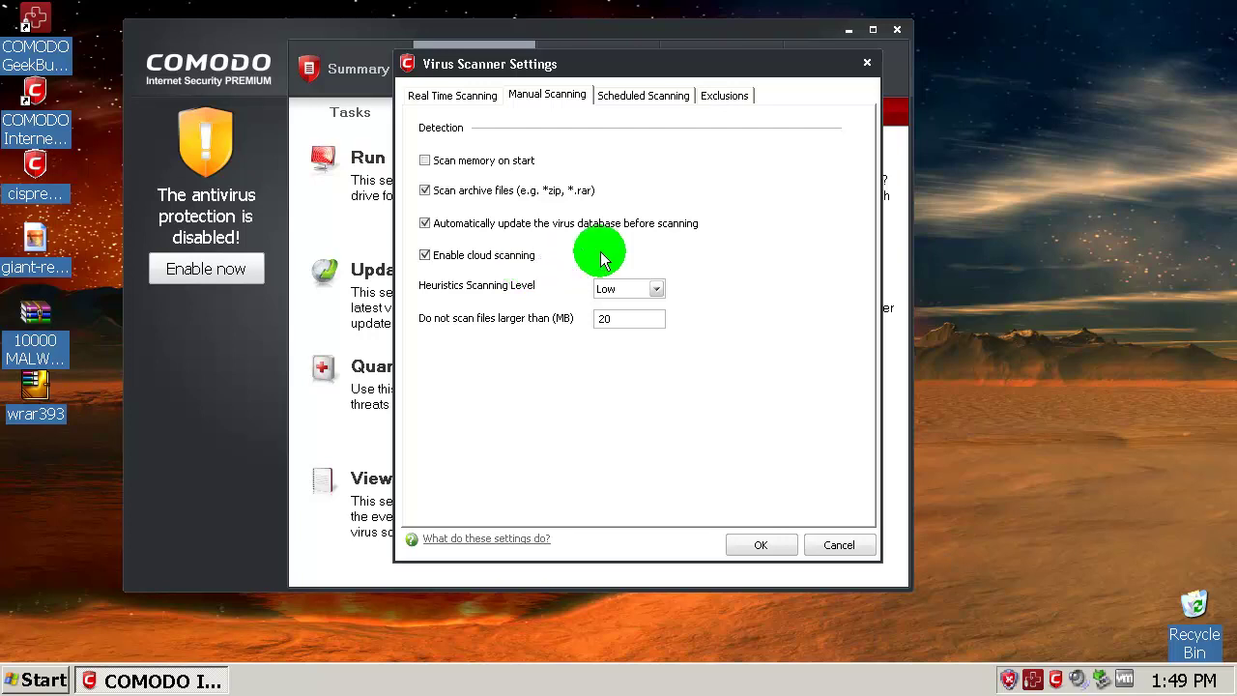
left_click(655, 289)
left_click(609, 344)
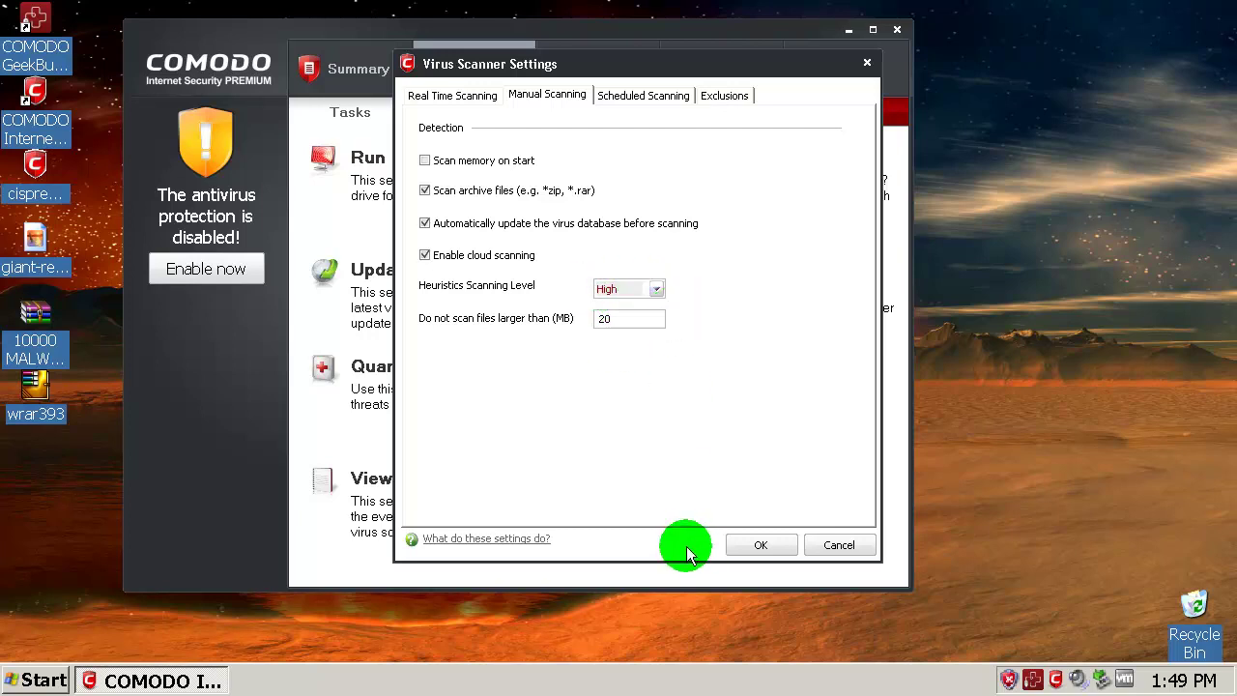
left_click(672, 101)
left_click(563, 93)
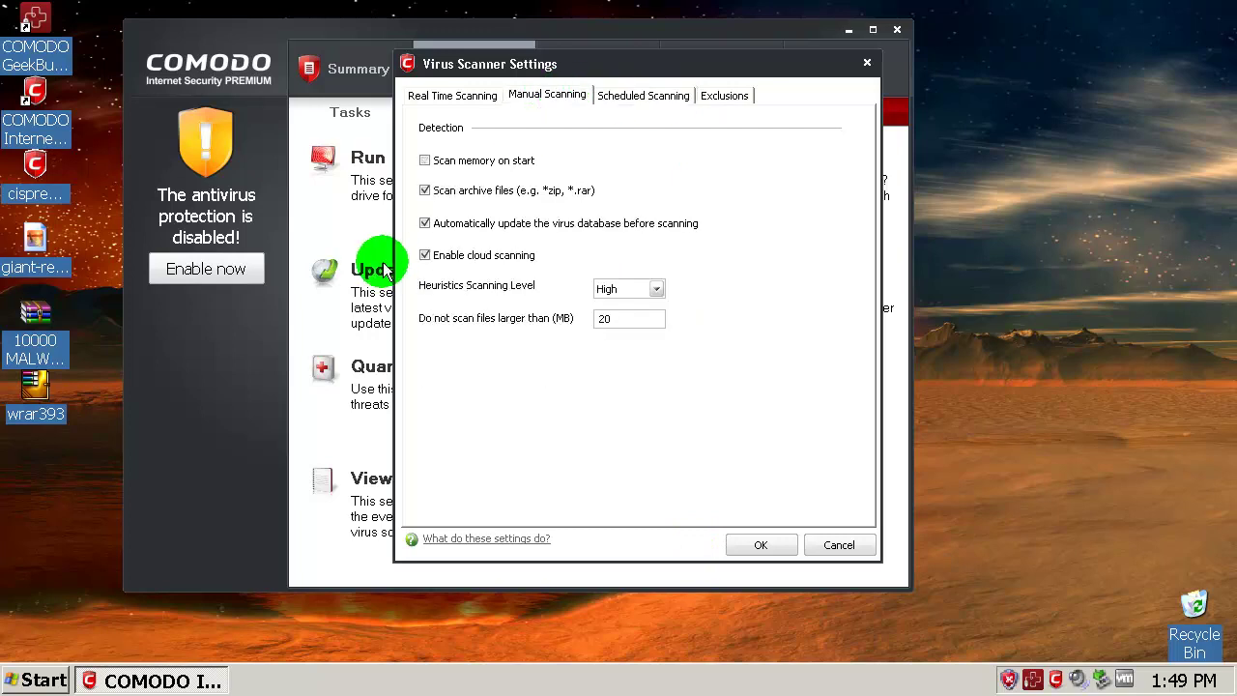
left_click(764, 546)
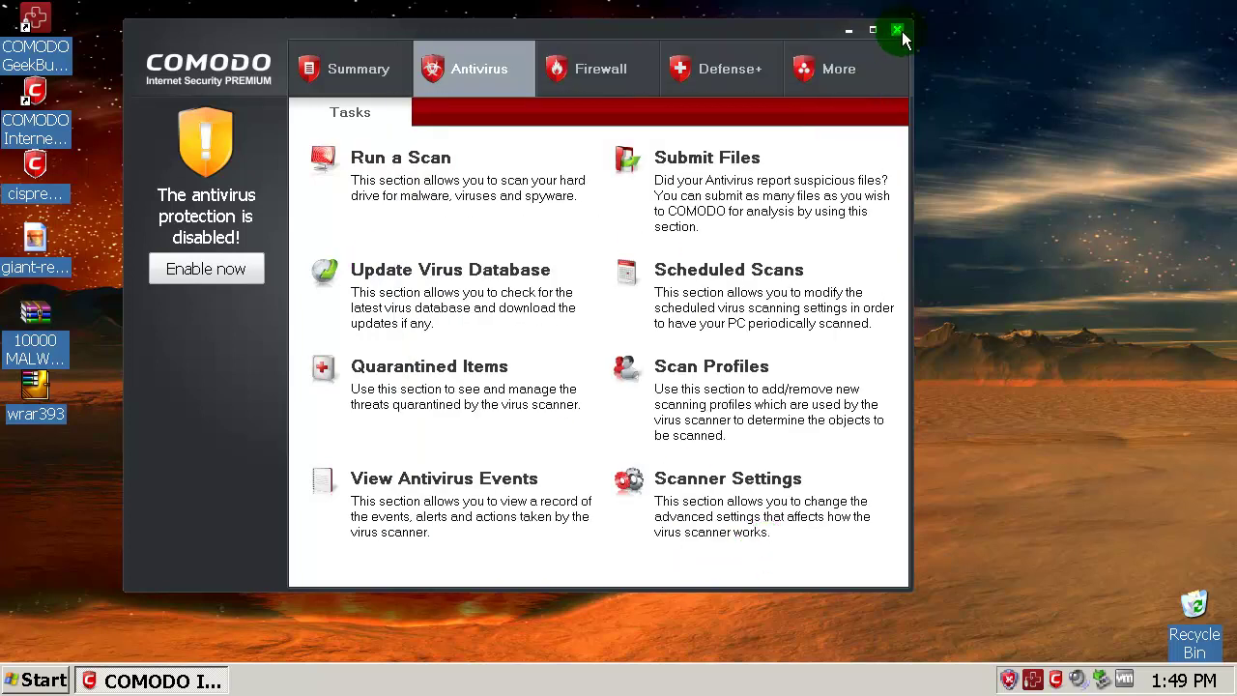
left_click(901, 32)
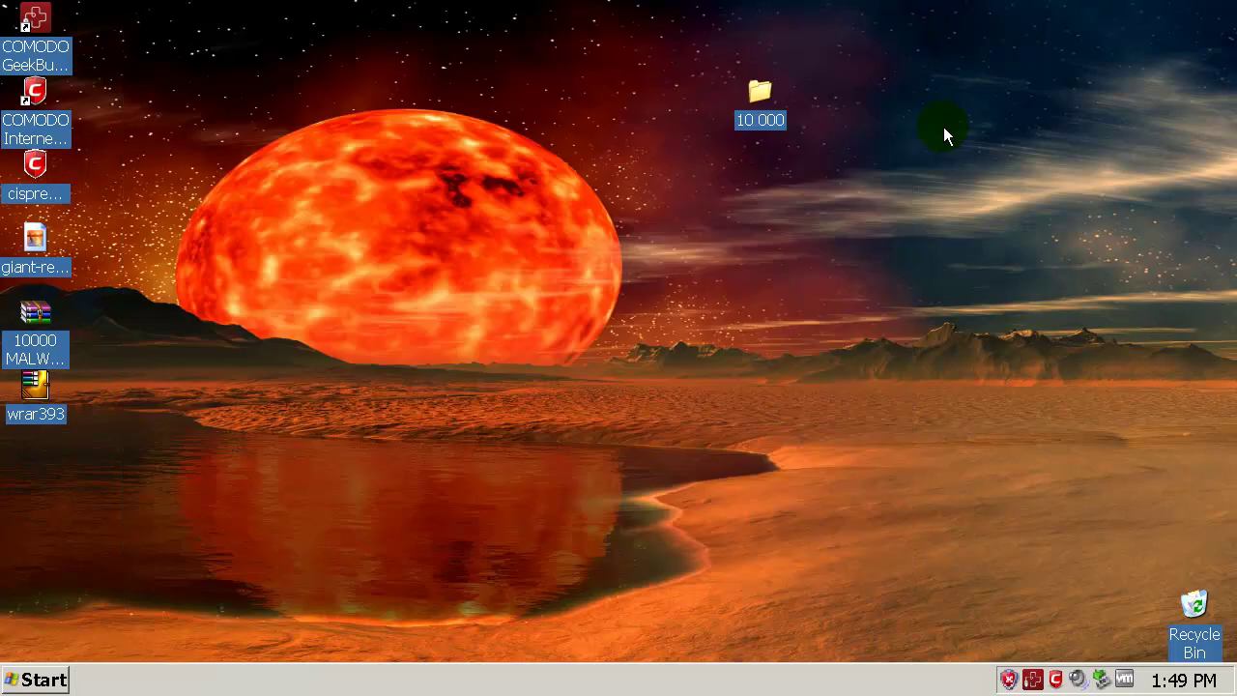
- Set COMODO's Antivirus Security Level to Stateful and refresh the desktop
right_click(1060, 684)
mouse_move(1104, 508)
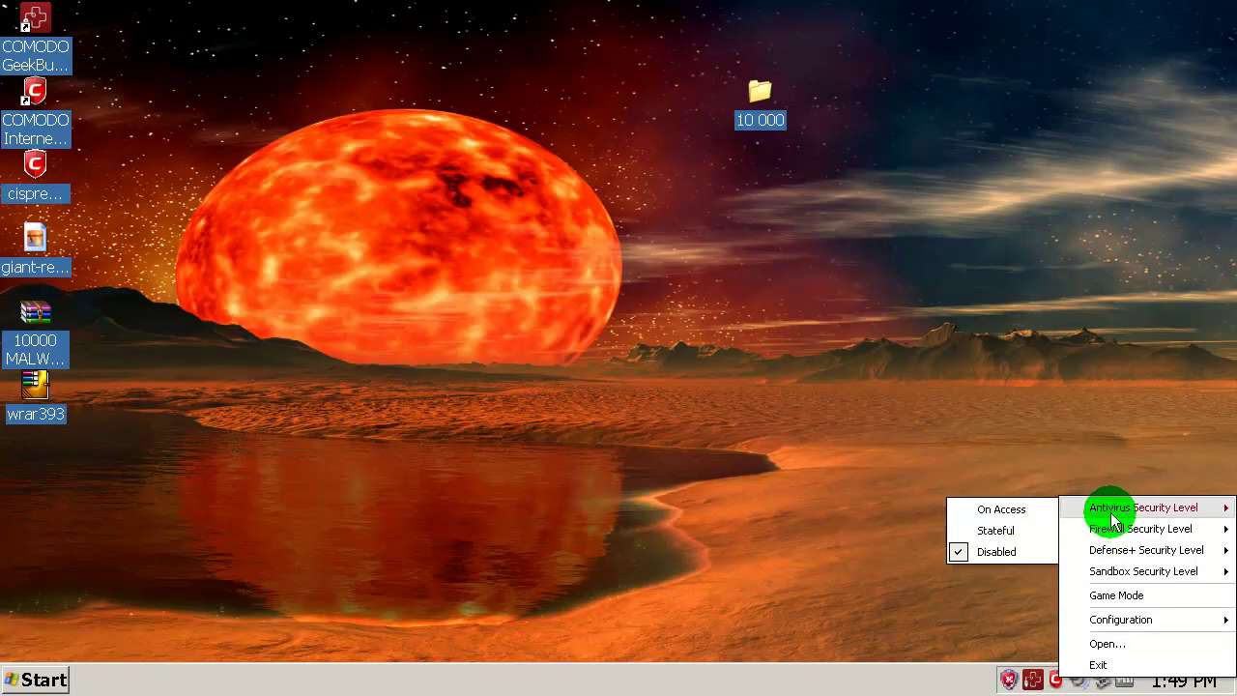
left_click(1024, 530)
right_click(833, 222)
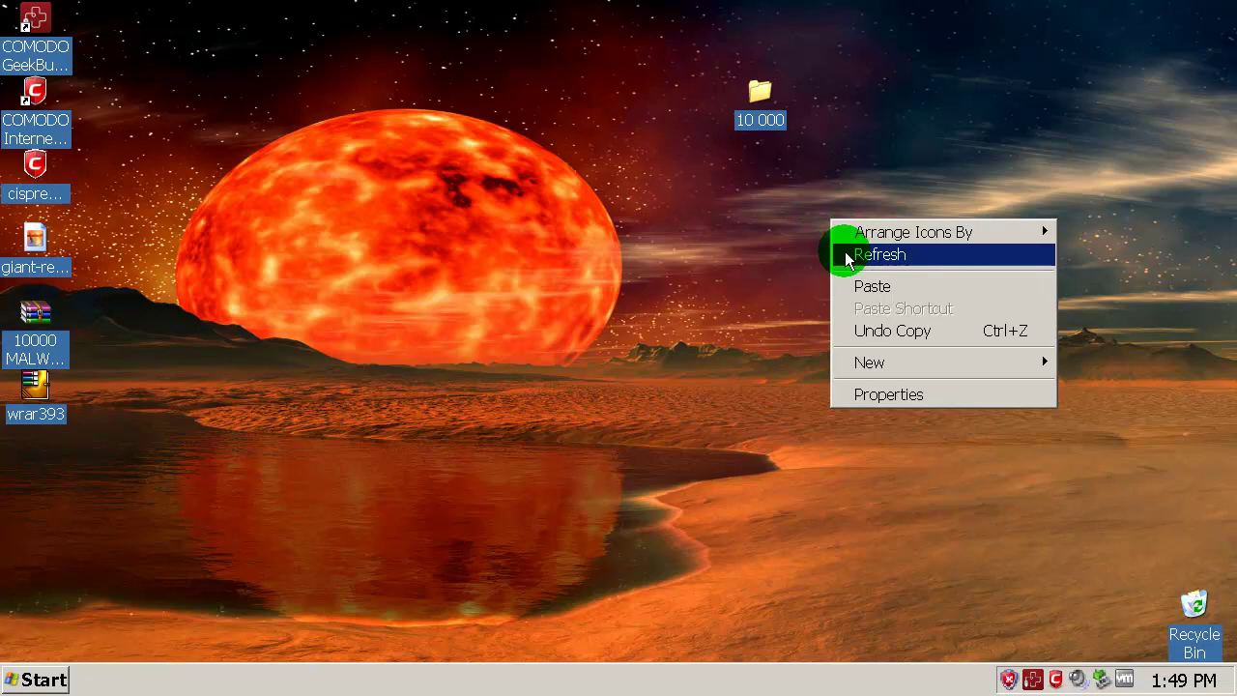
left_click(846, 254)
- Scan the 10 000 folder on the desktop with COMODO Antivirus and let the scan finish
right_click(764, 98)
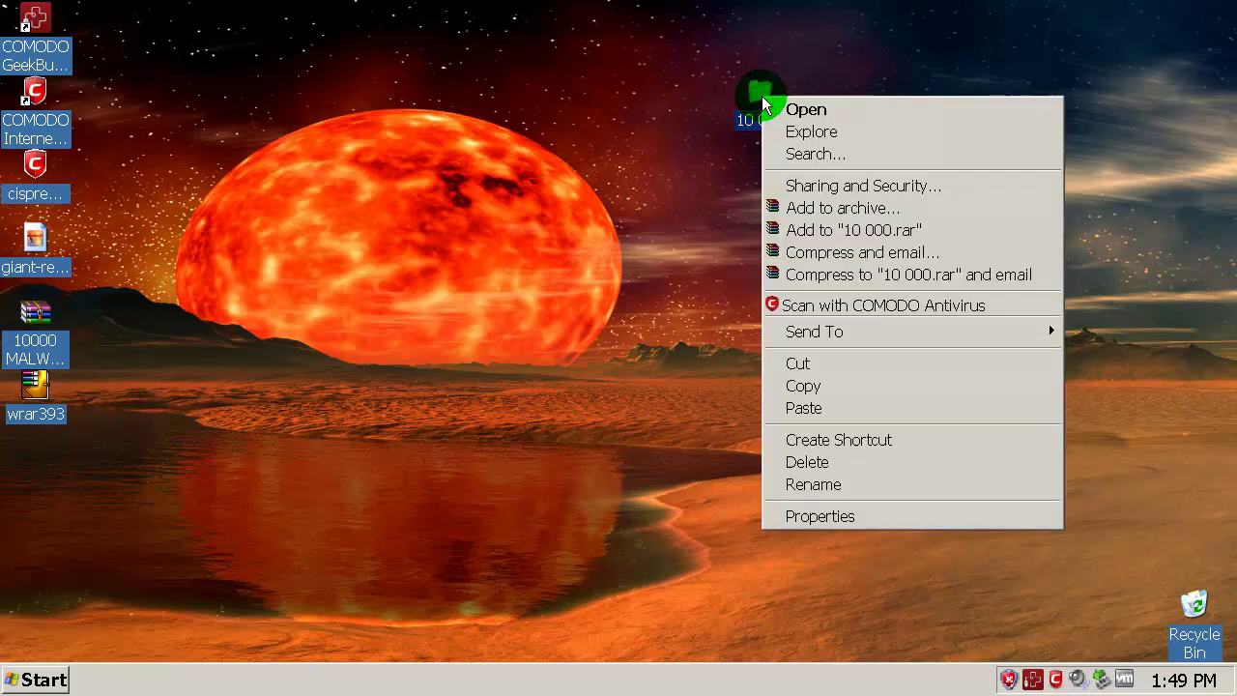
left_click(800, 307)
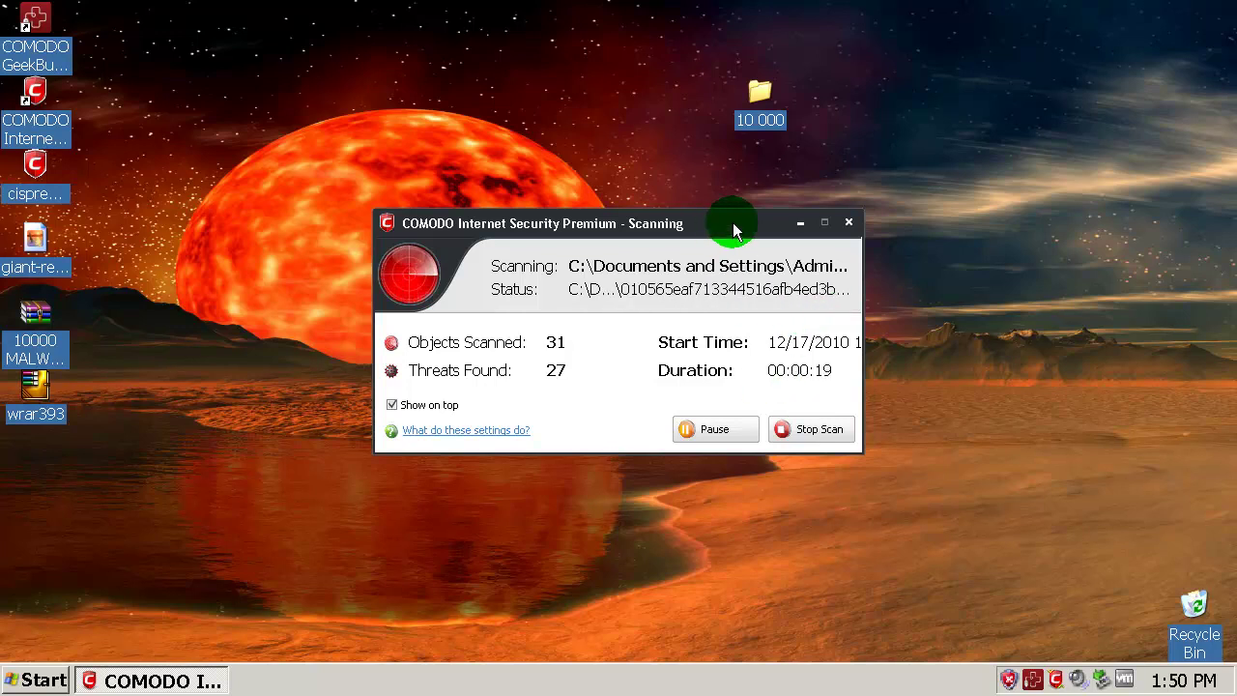
left_click_drag(727, 232, 807, 228)
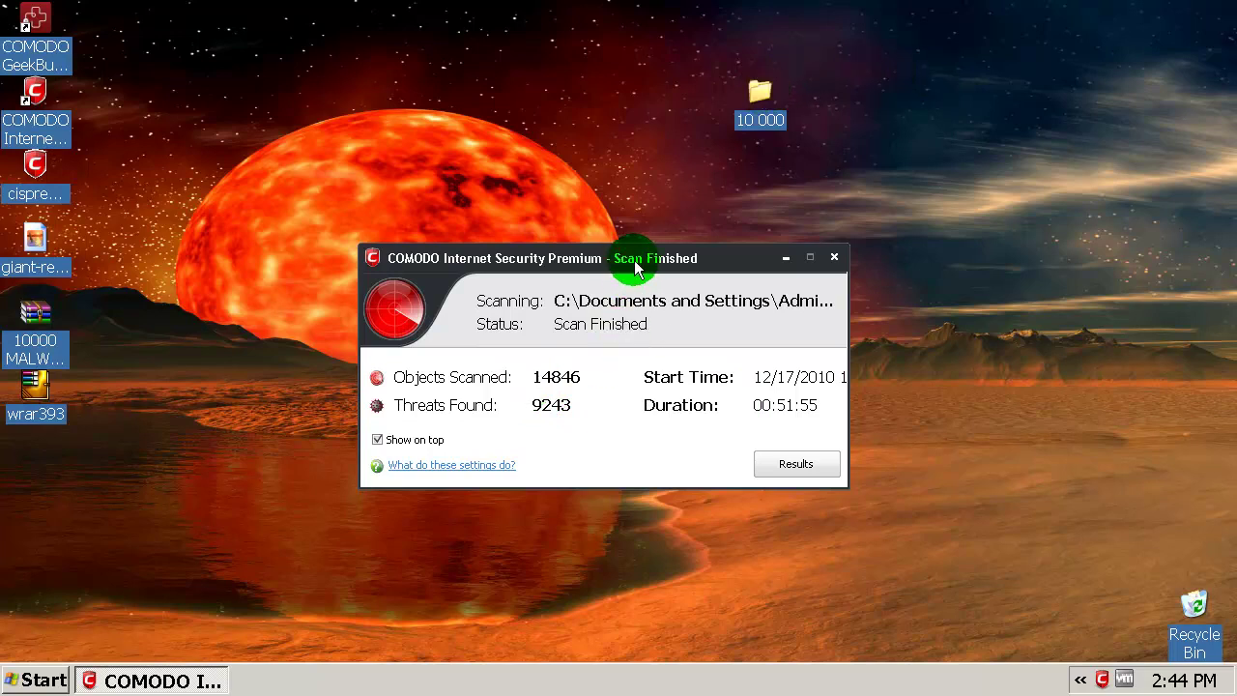
left_click_drag(609, 261, 595, 255)
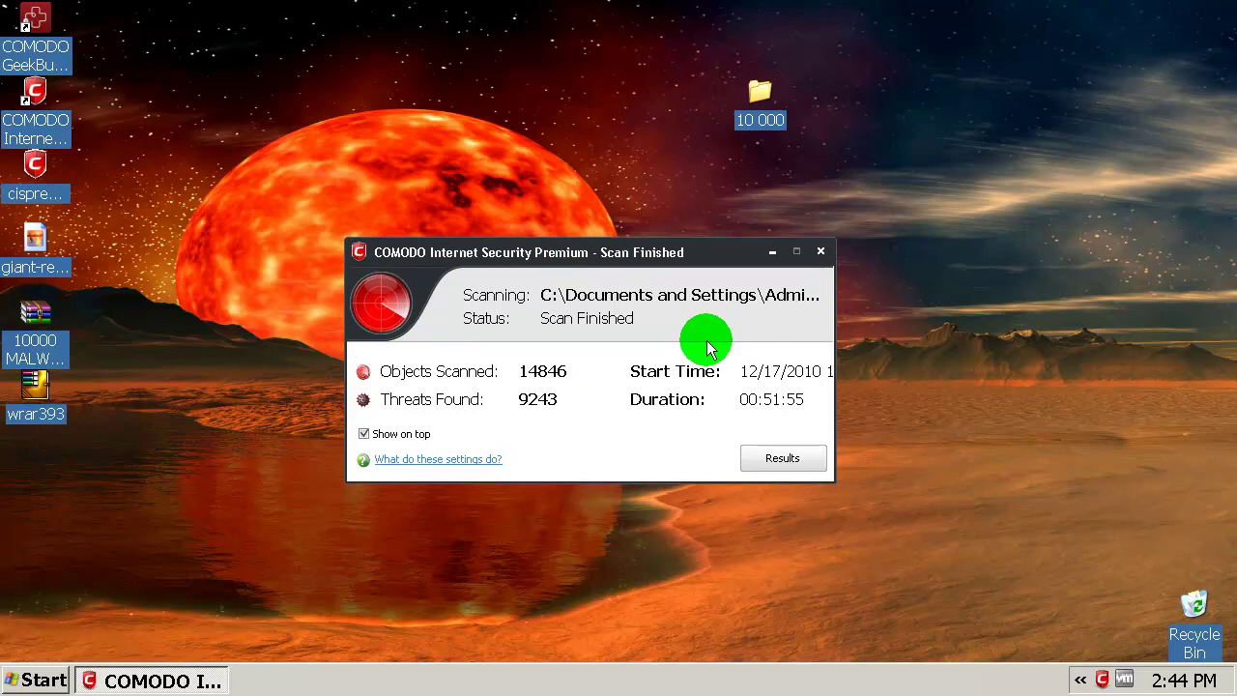
- Open the scan results at full size and look through the list of detected threats down to its end
left_click(814, 454)
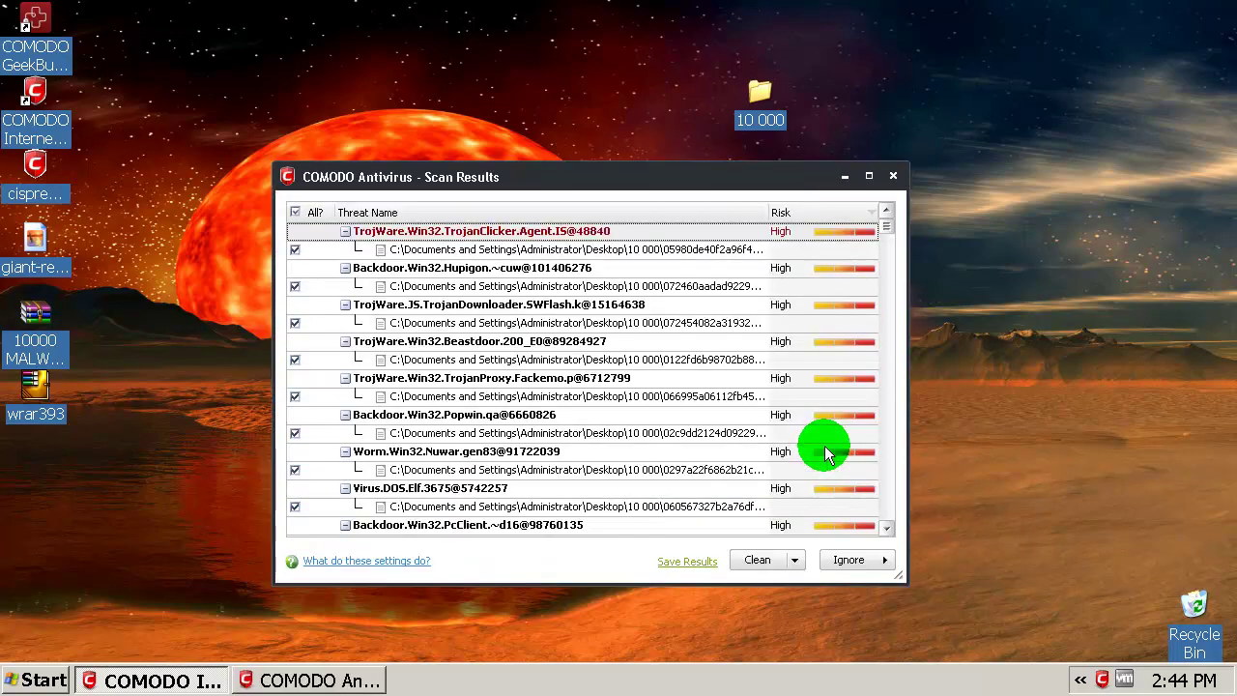
left_click(869, 176)
left_click_drag(1210, 58, 1207, 613)
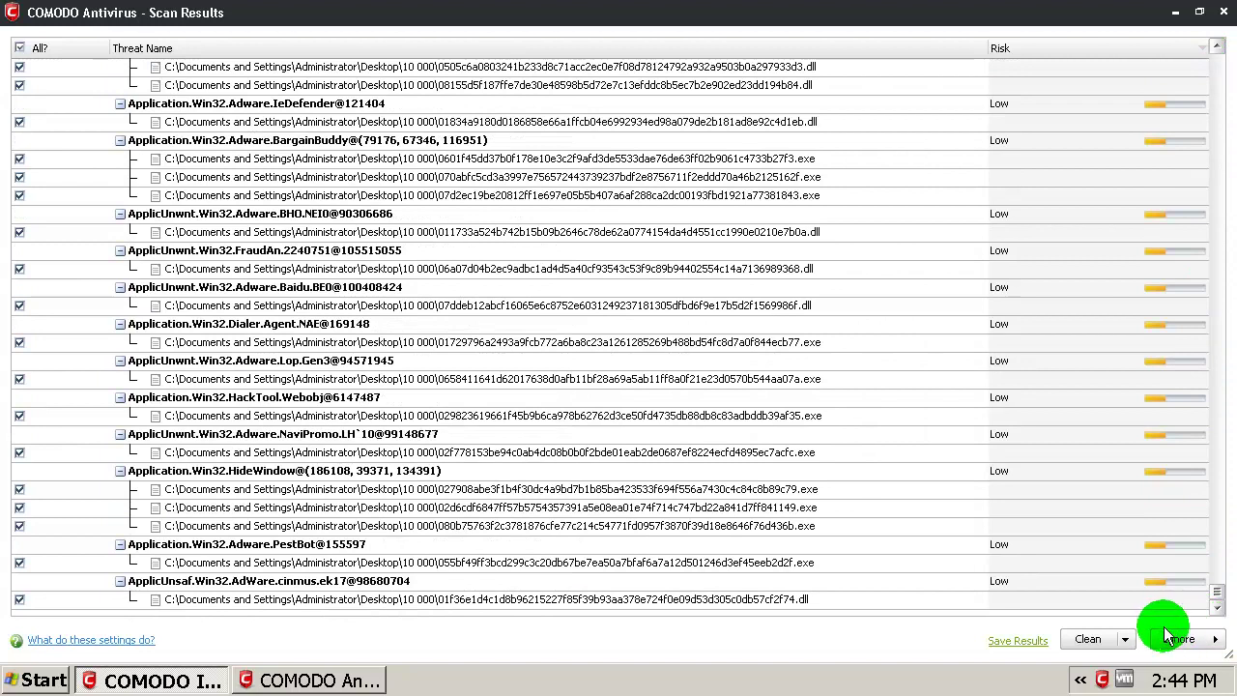
- Look over the Clean and Ignore options for the detected threats and decline deleting the selected items
left_click(1125, 639)
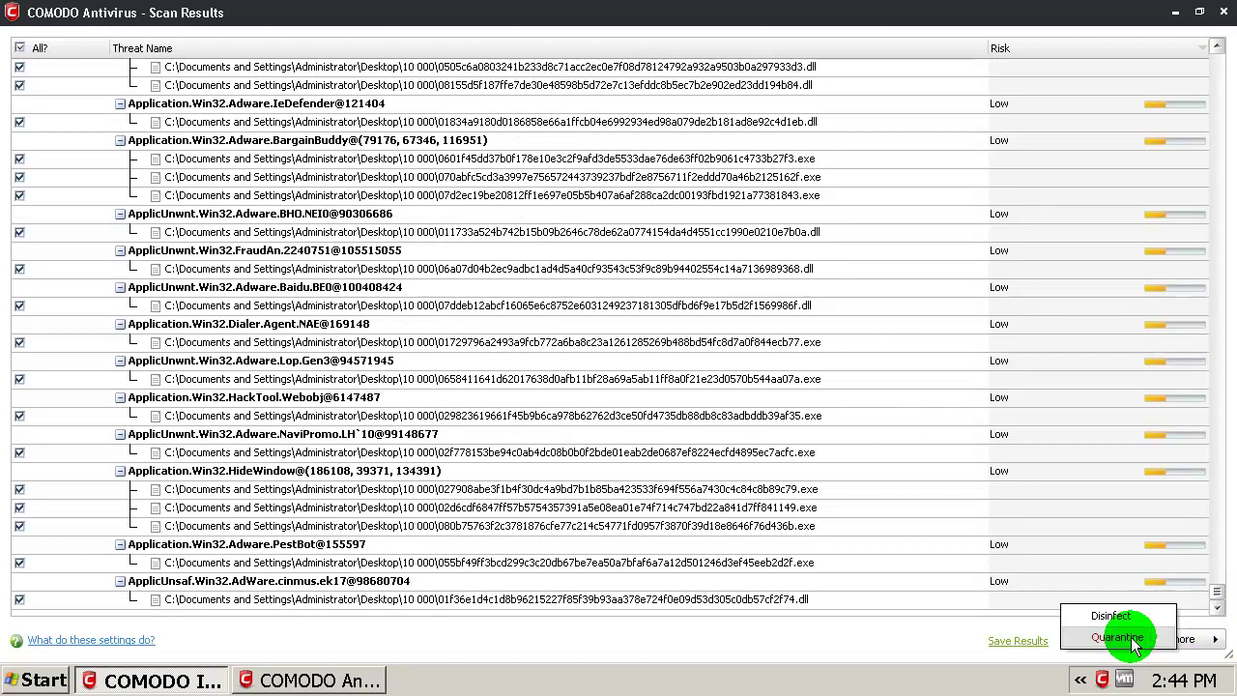
left_click(887, 633)
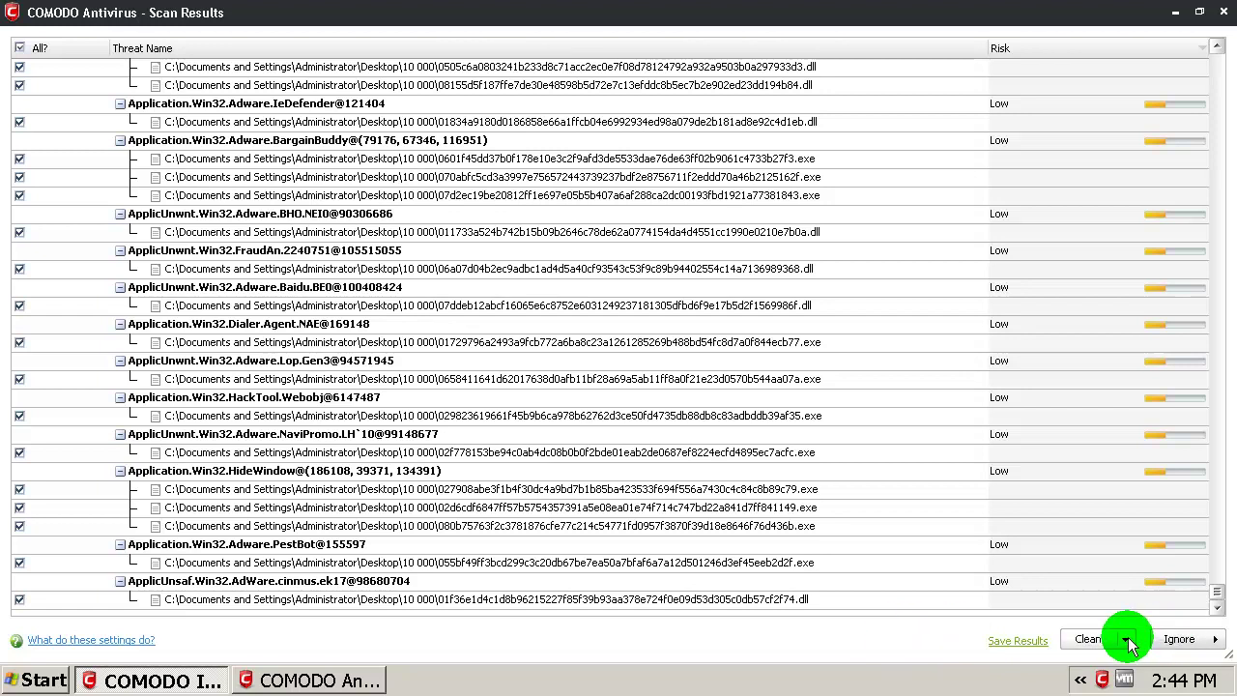
left_click(1216, 640)
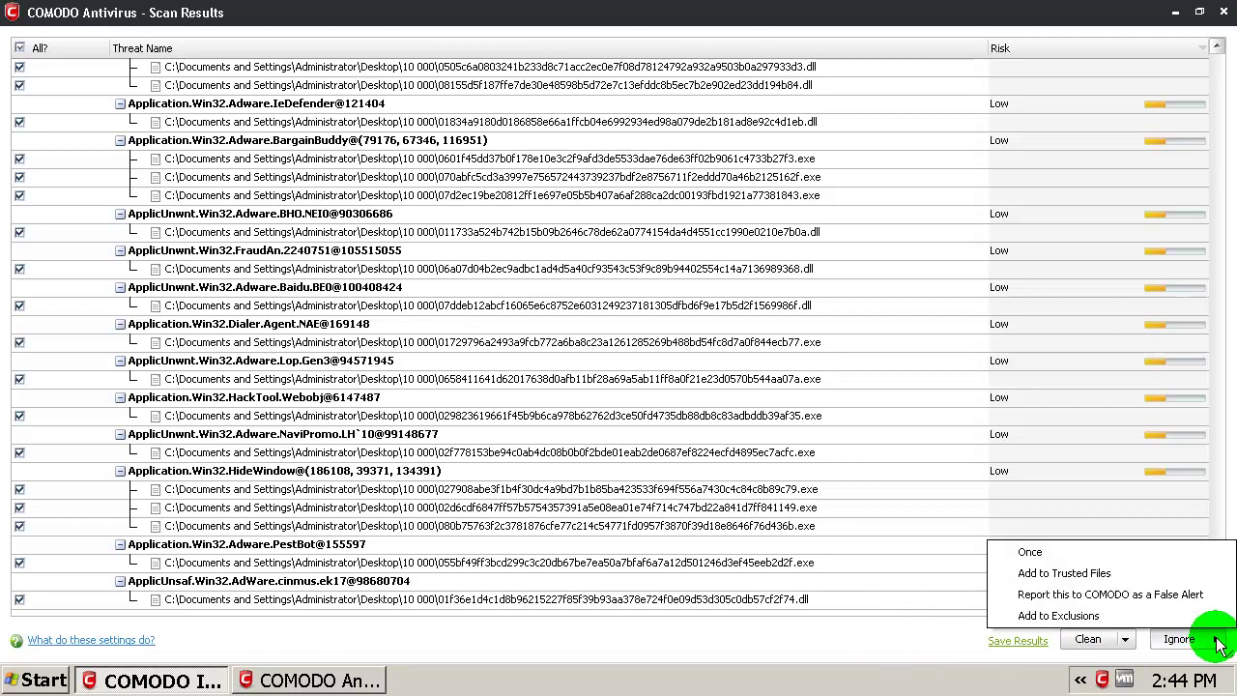
left_click(872, 640)
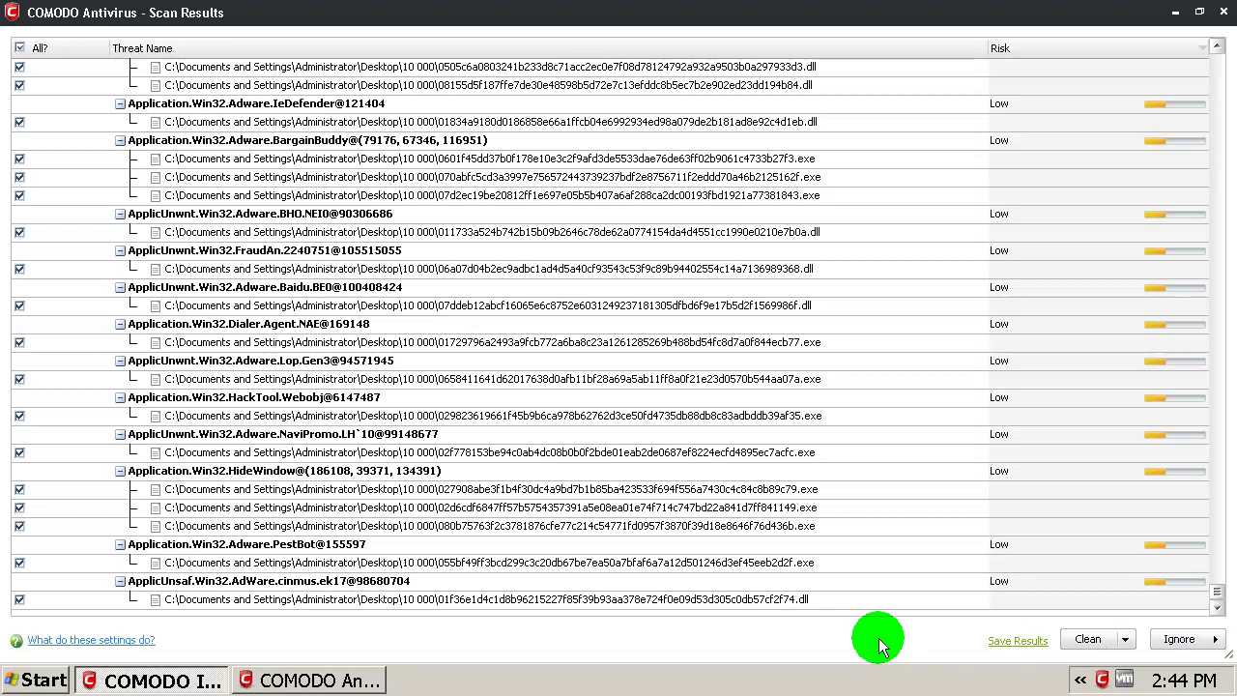
left_click(1089, 642)
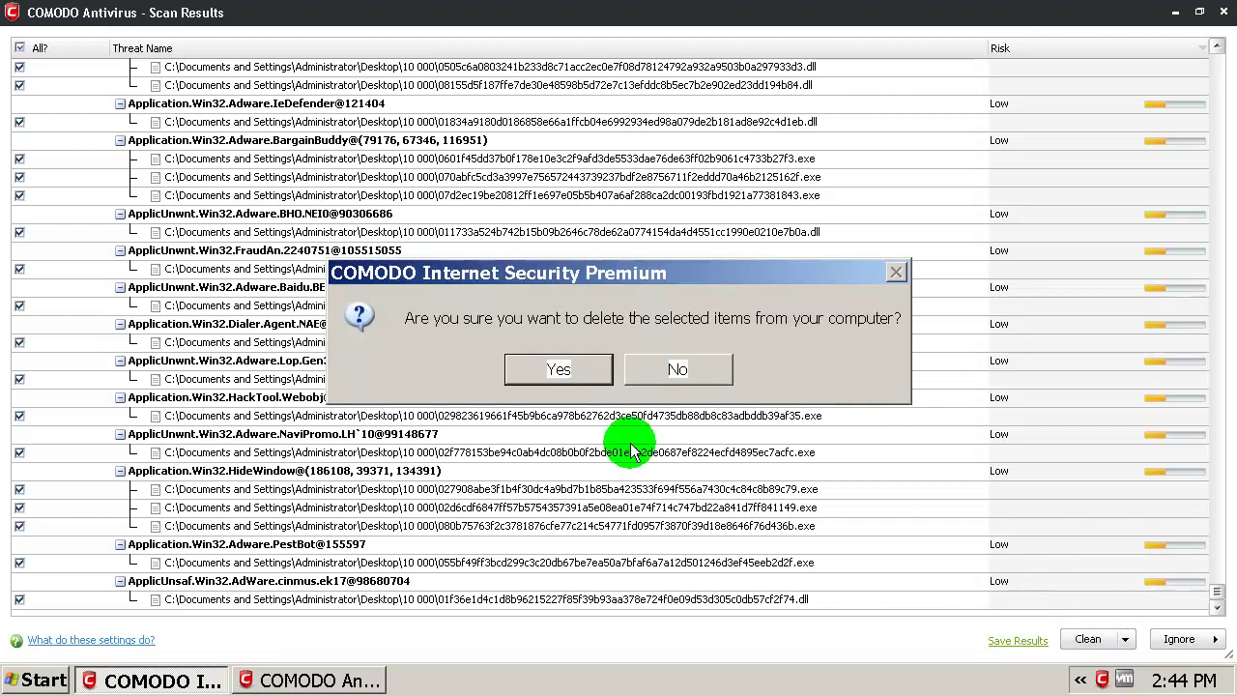
left_click(710, 369)
- Quarantine all the selected threats from the first scan and close the scan results
left_click(1123, 640)
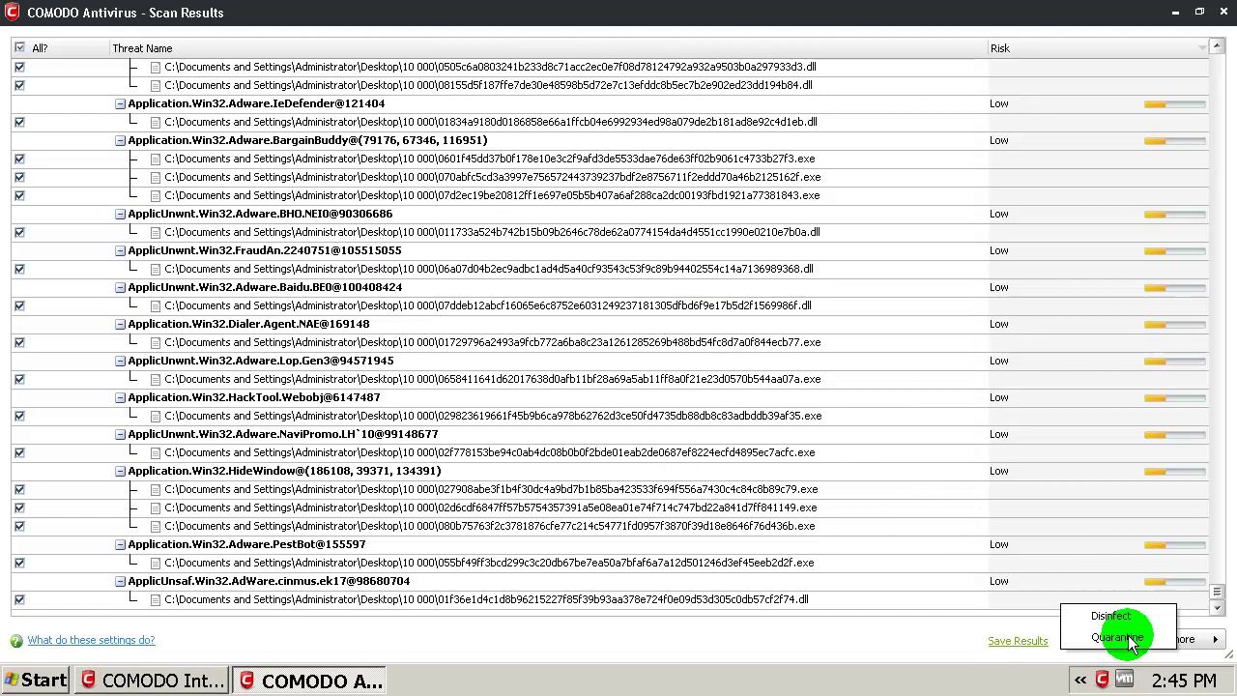
left_click(1116, 639)
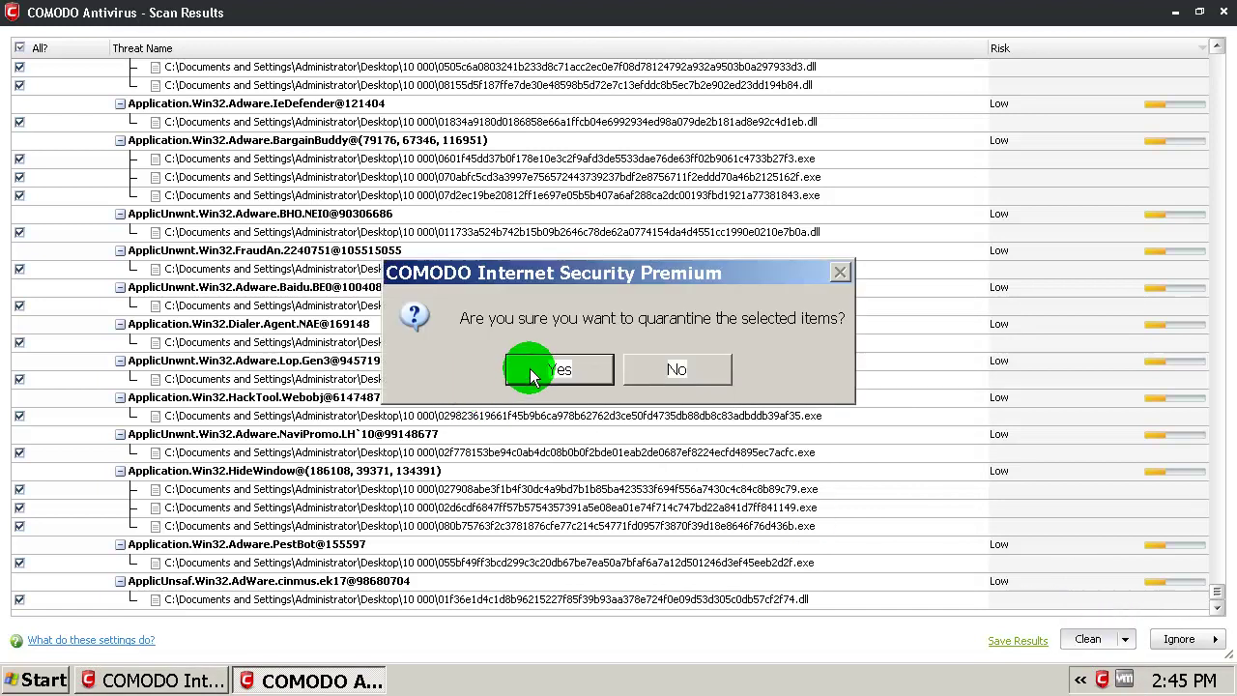
left_click(568, 369)
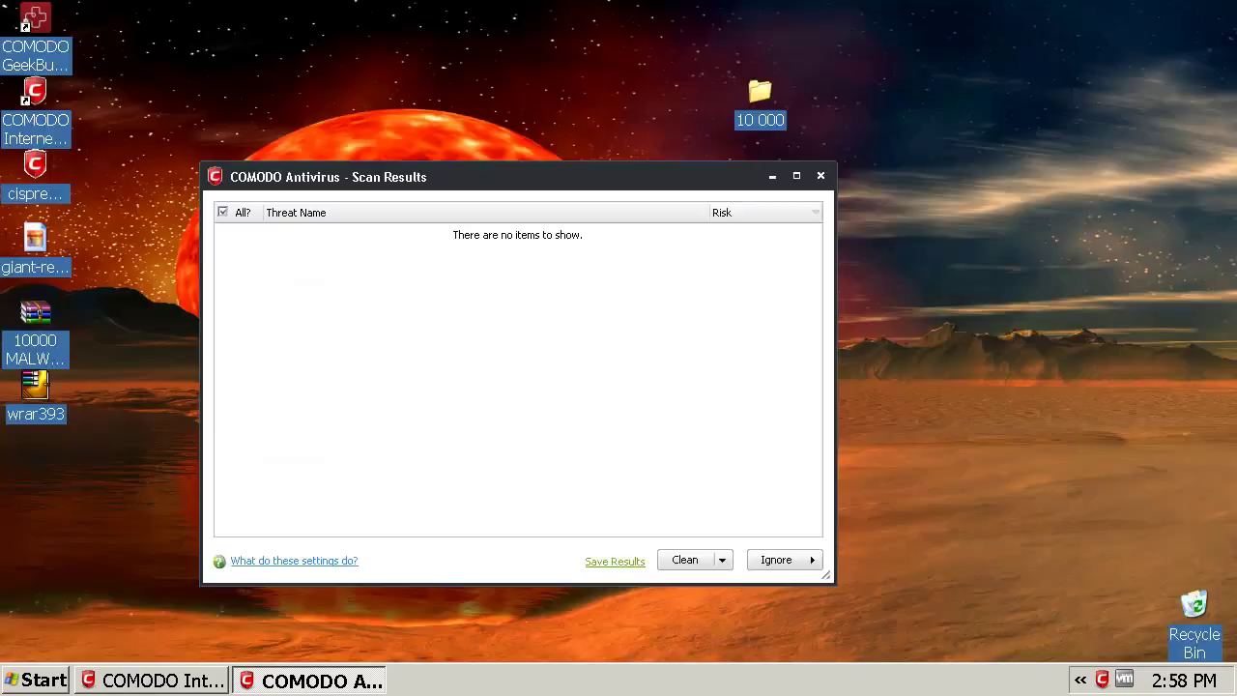
left_click(657, 460)
left_click(821, 178)
- Refresh the desktop and check the 10 000 folder's properties for the remaining file count and size
right_click(787, 243)
left_click(807, 268)
left_click(773, 120)
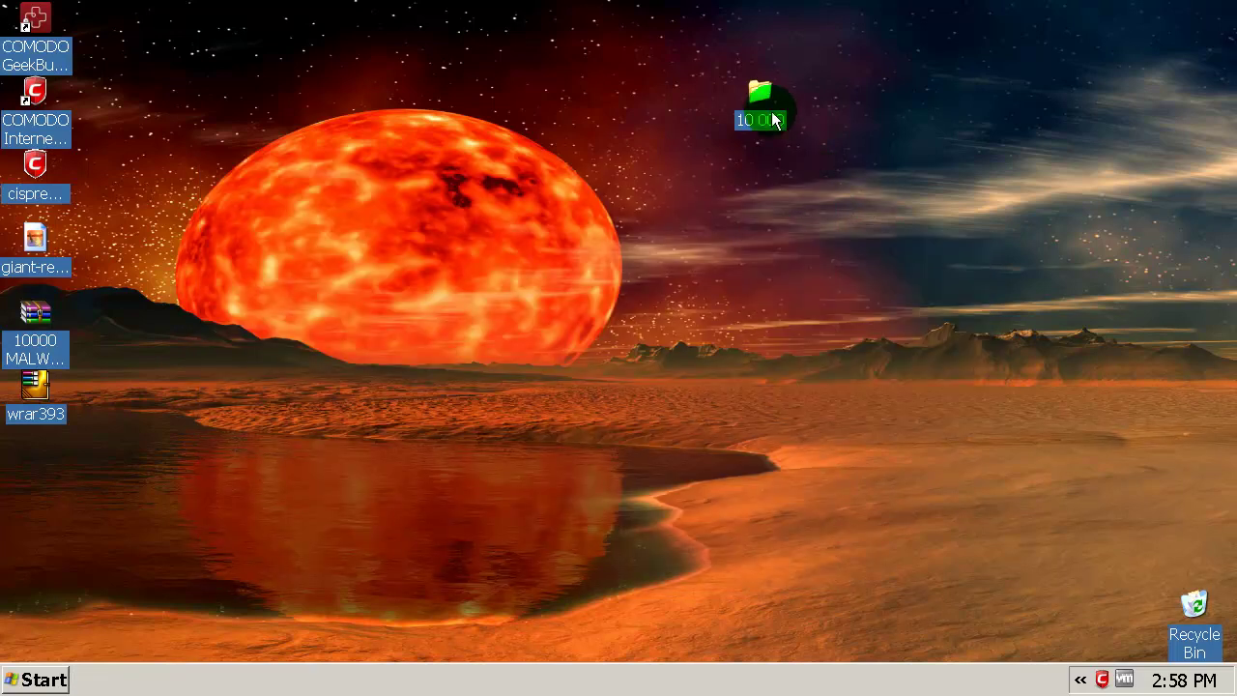
right_click(760, 93)
left_click(847, 491)
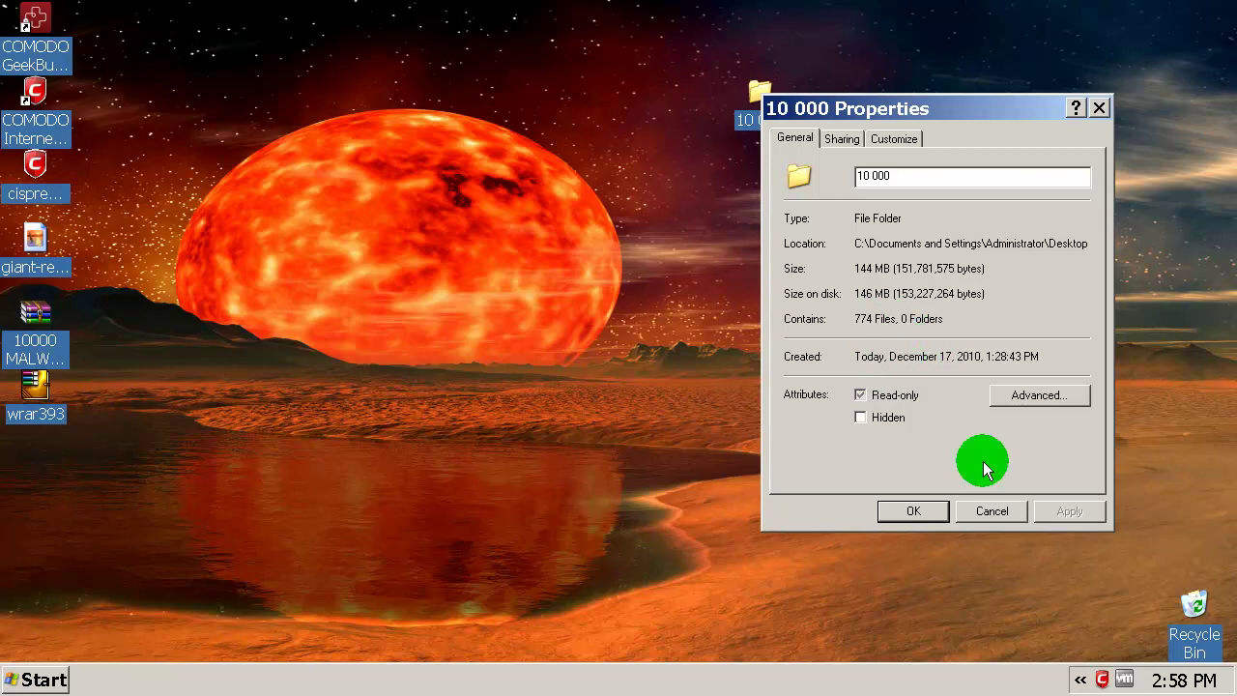
left_click(985, 514)
- Refresh the desktop and scan the files remaining in the 10 000 folder with COMODO Antivirus again
right_click(723, 322)
left_click(749, 354)
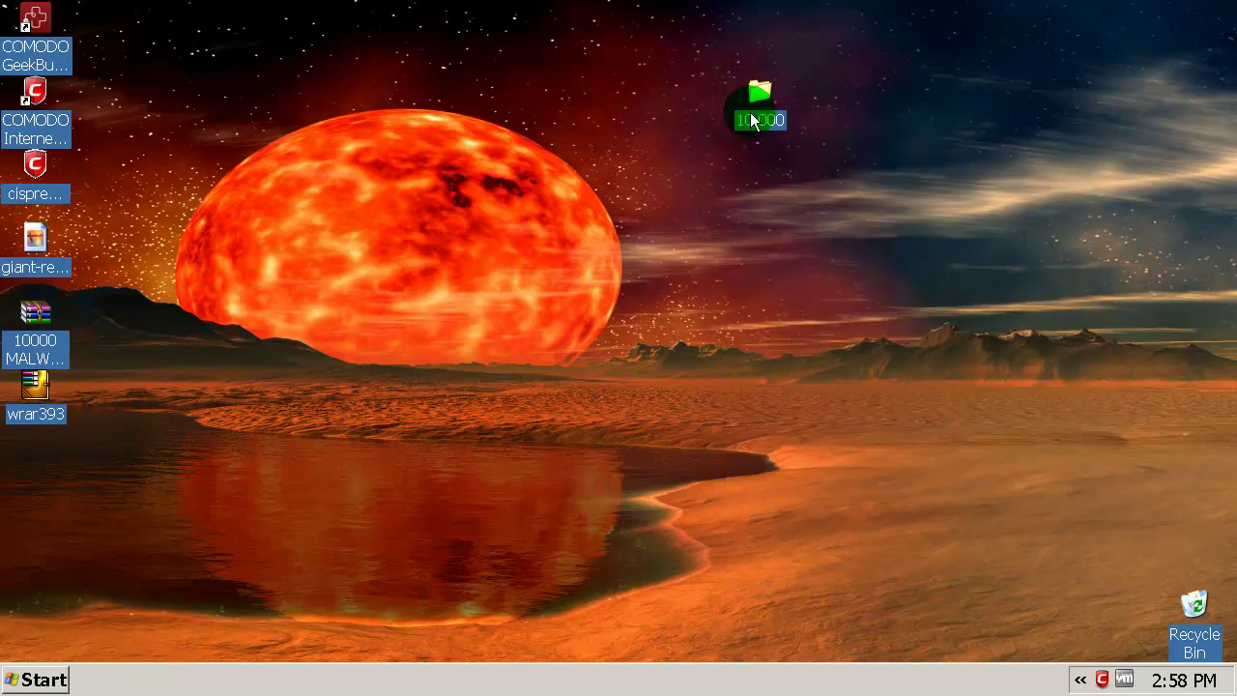
right_click(754, 98)
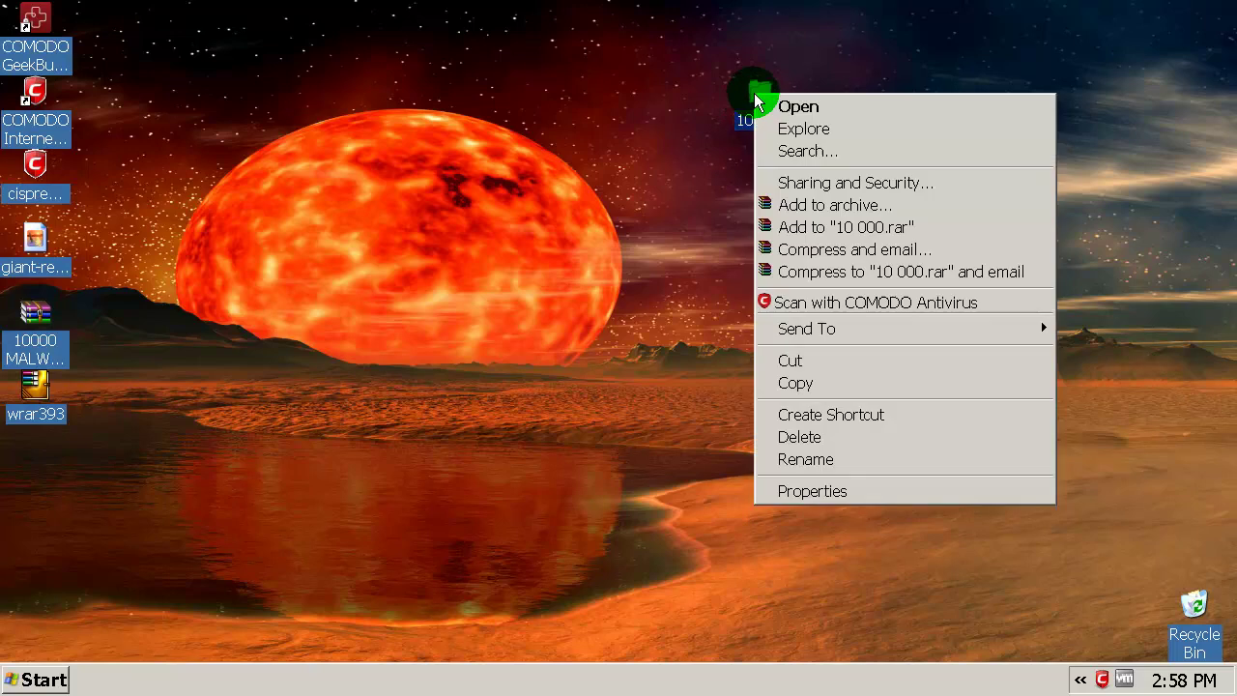
left_click(824, 308)
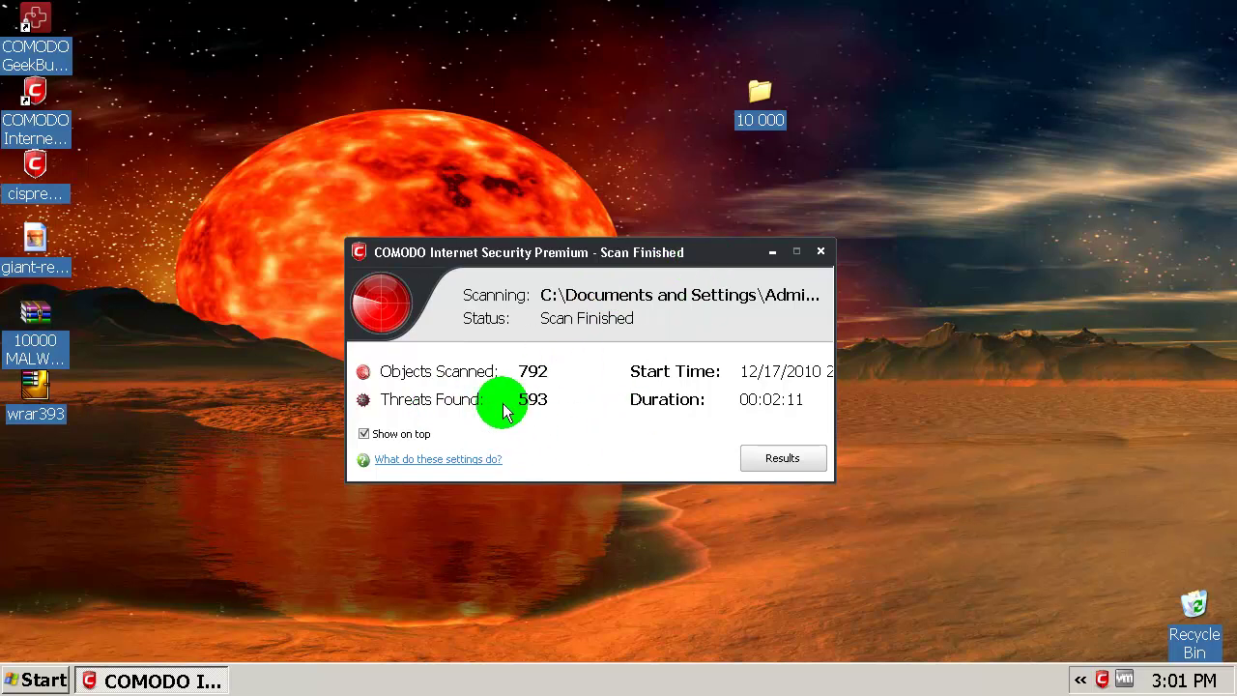
- Go through the second scan's results and quarantine all the selected threats
left_click(781, 456)
left_click_drag(812, 220, 781, 525)
left_click(721, 560)
left_click(724, 604)
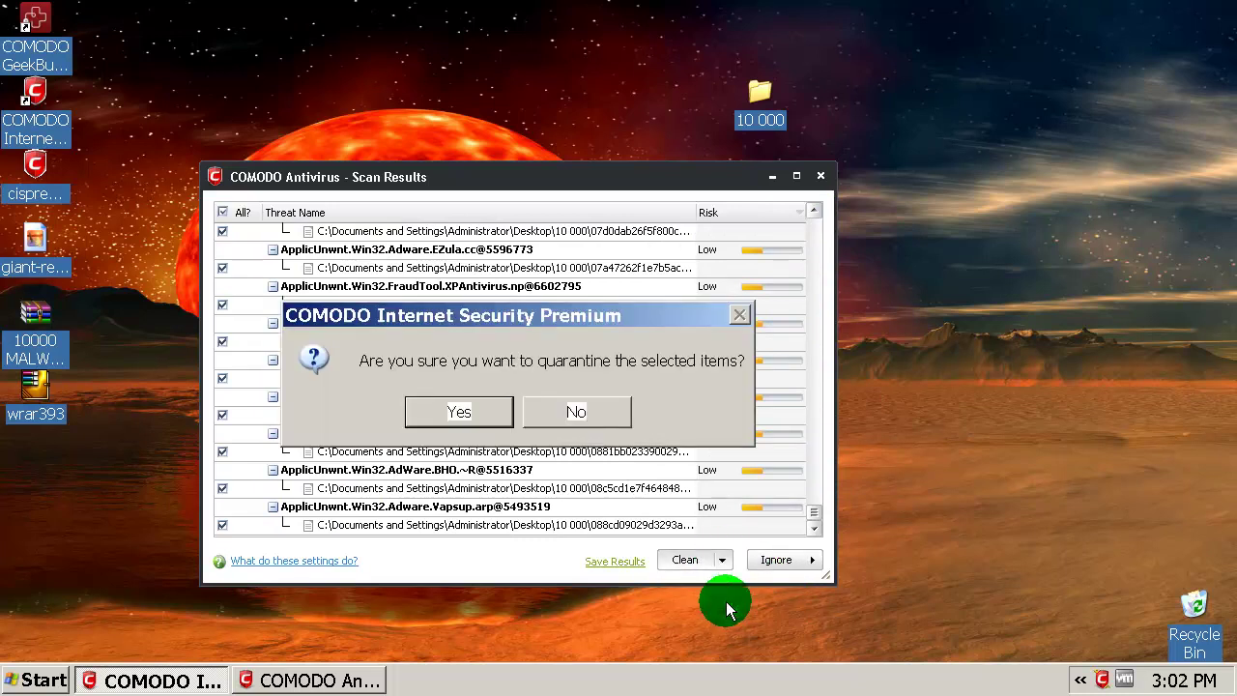
left_click(501, 417)
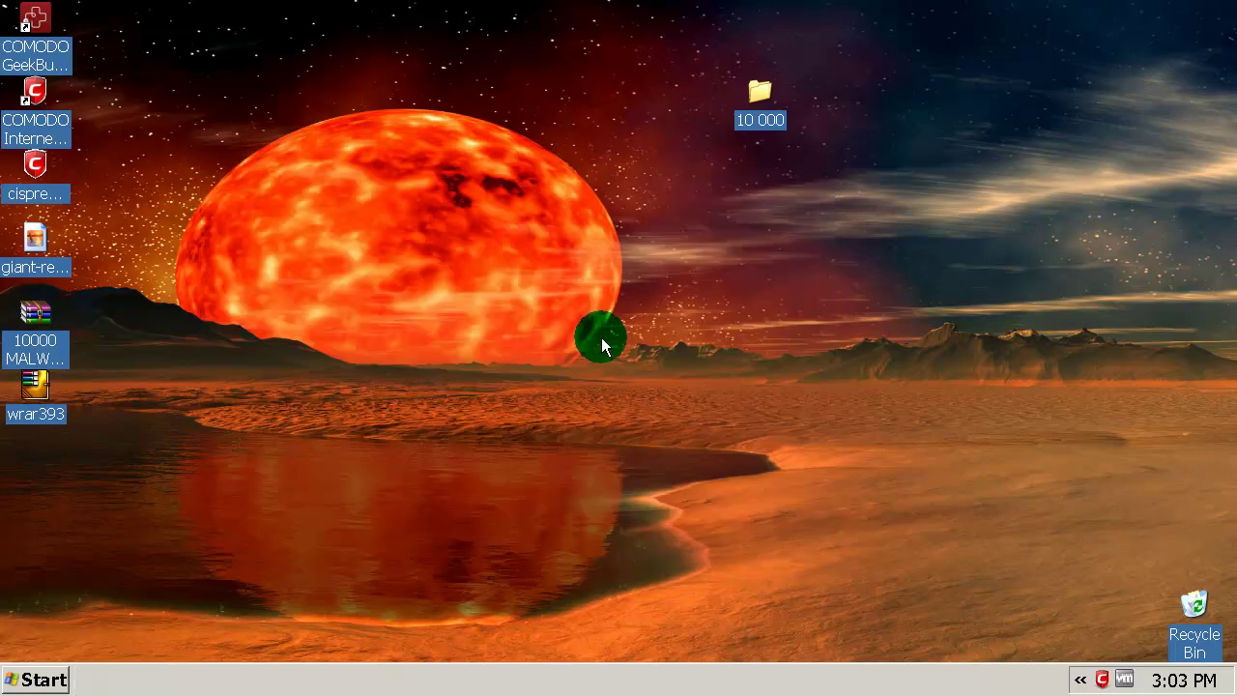
- Refresh the desktop, run a third COMODO Antivirus scan on the 10 000 folder and close the finished scan window
right_click(607, 340)
left_click(646, 376)
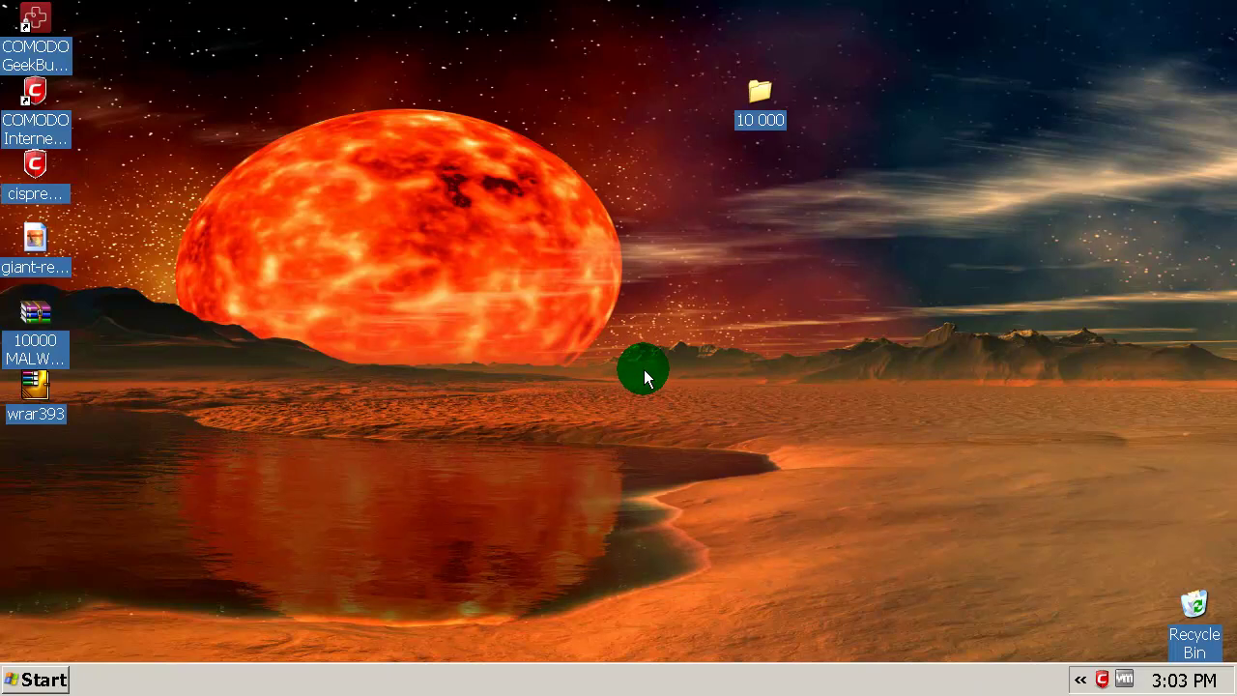
left_click(764, 121)
right_click(758, 87)
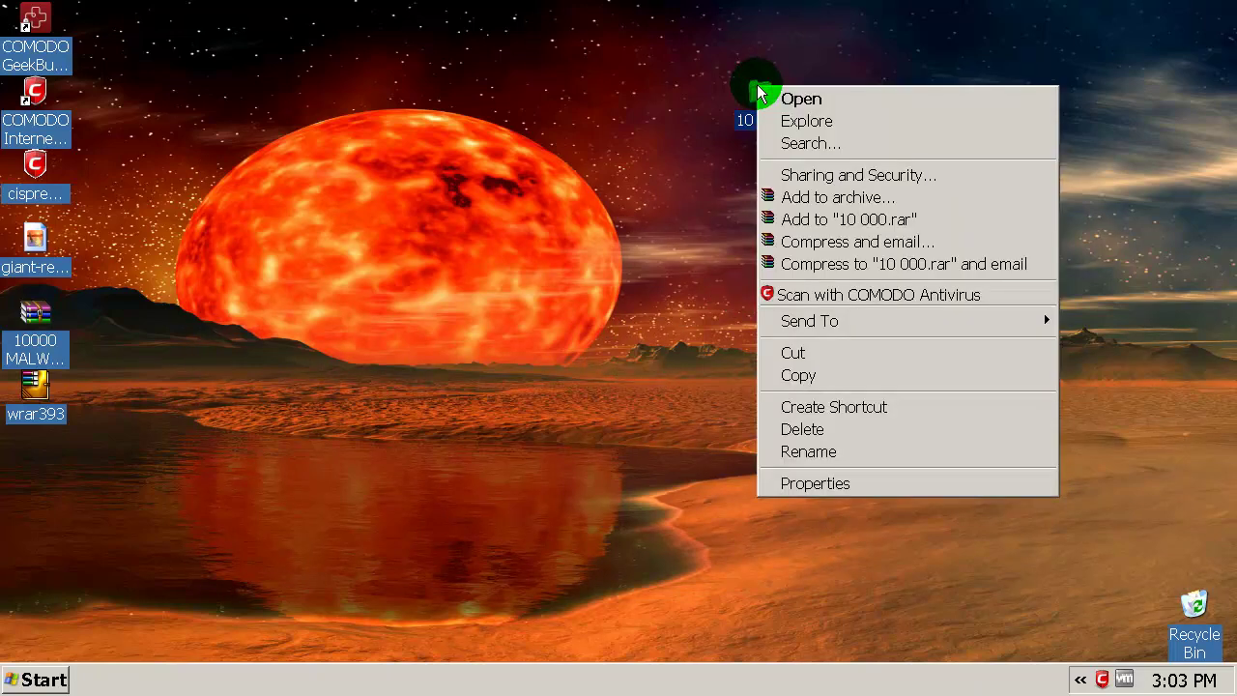
left_click(805, 295)
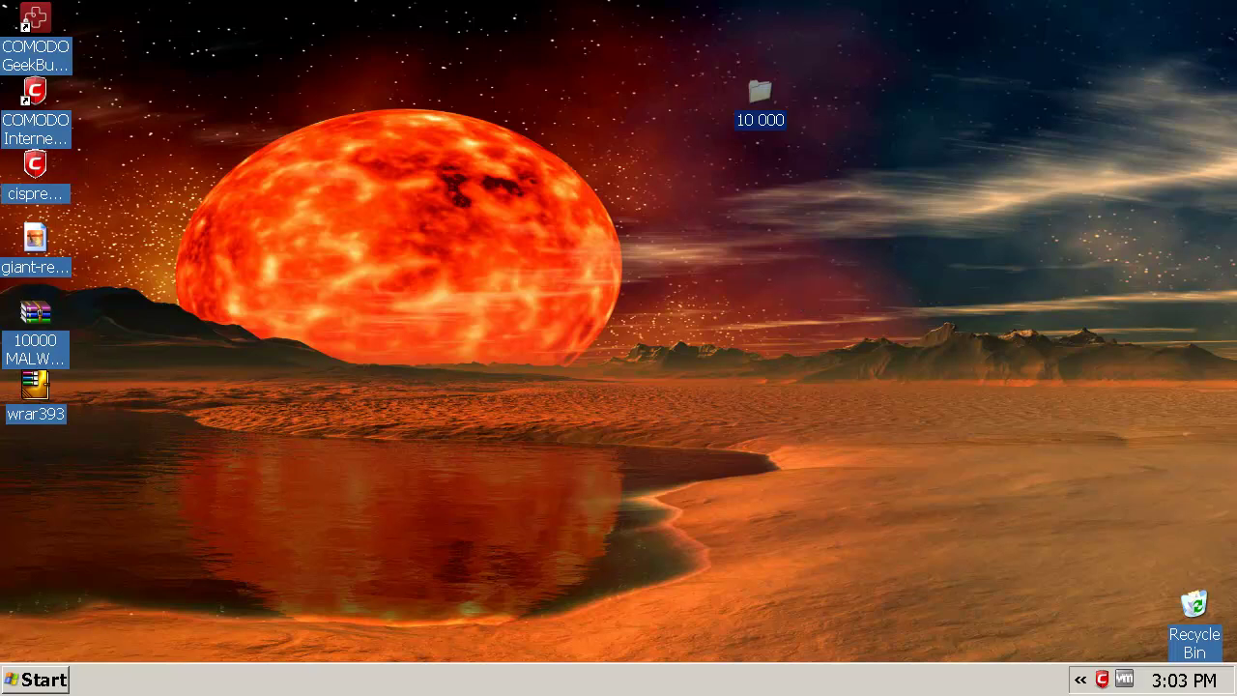
left_click(755, 653)
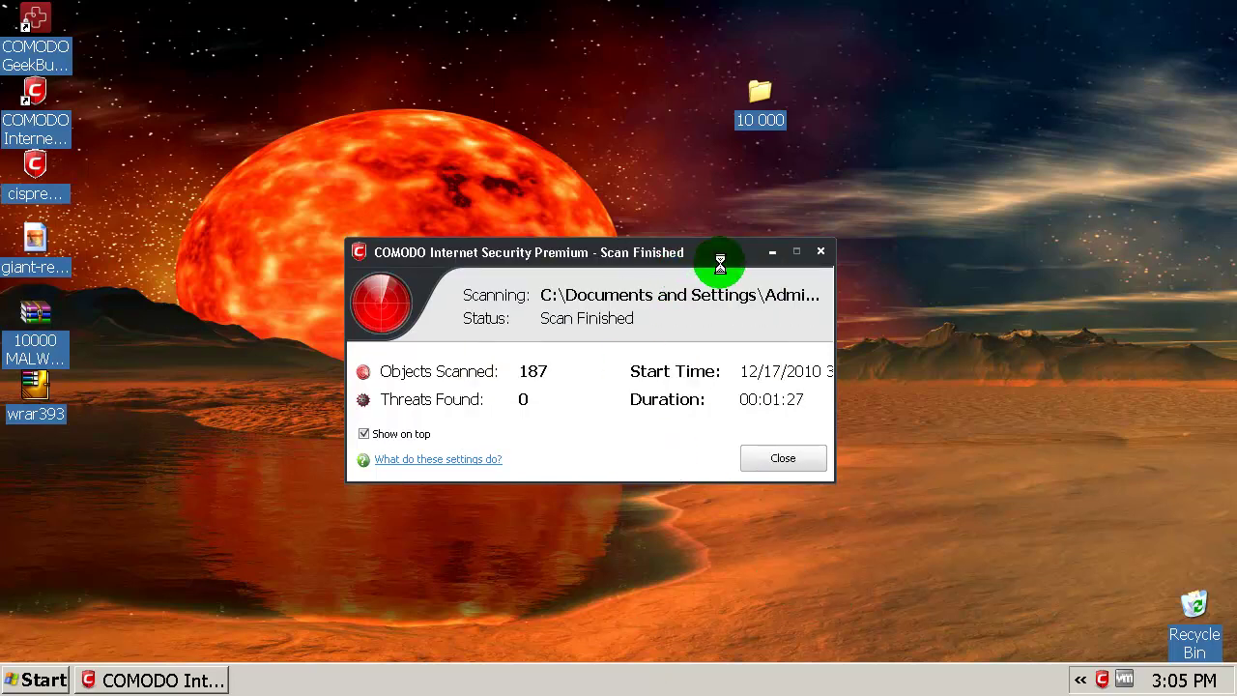
left_click(780, 456)
- Refresh the desktop and check how many files remain in the 10 000 folder through its properties after the third scan
right_click(763, 348)
left_click(798, 379)
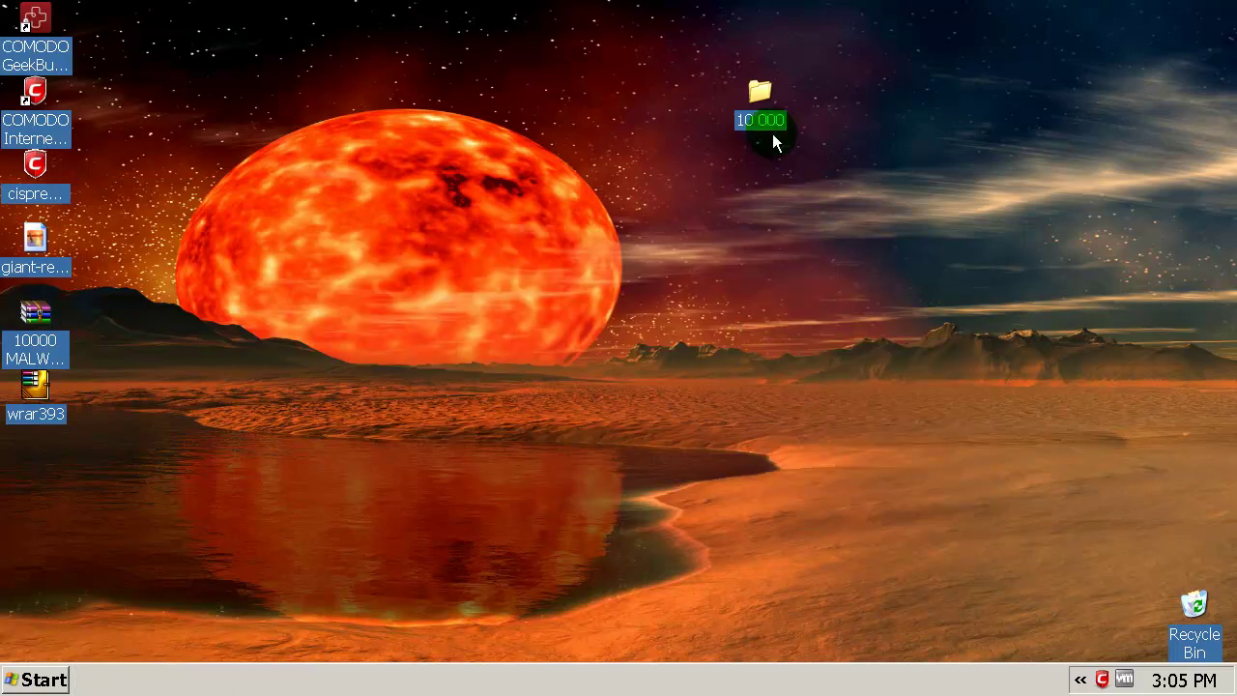
right_click(757, 94)
left_click(892, 491)
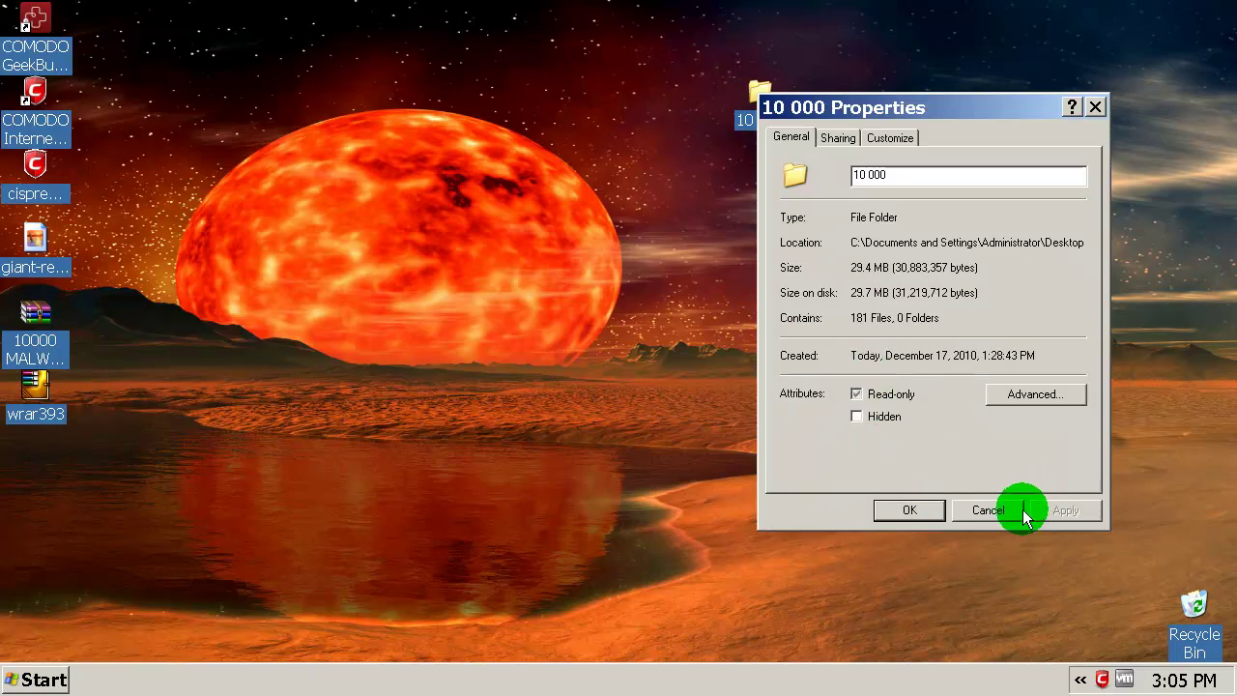
left_click(995, 508)
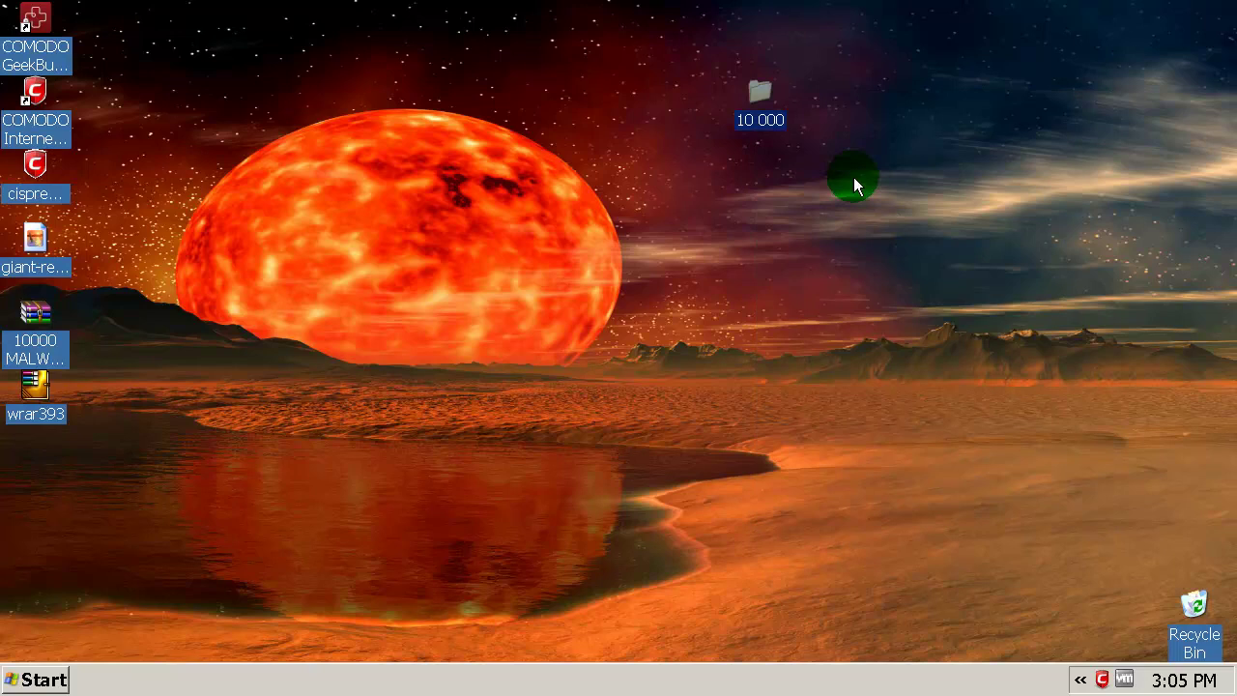
- Open the 10 000 folder to view the remaining files, close it and refresh the desktop
double_click(759, 93)
left_click_drag(788, 189, 786, 133)
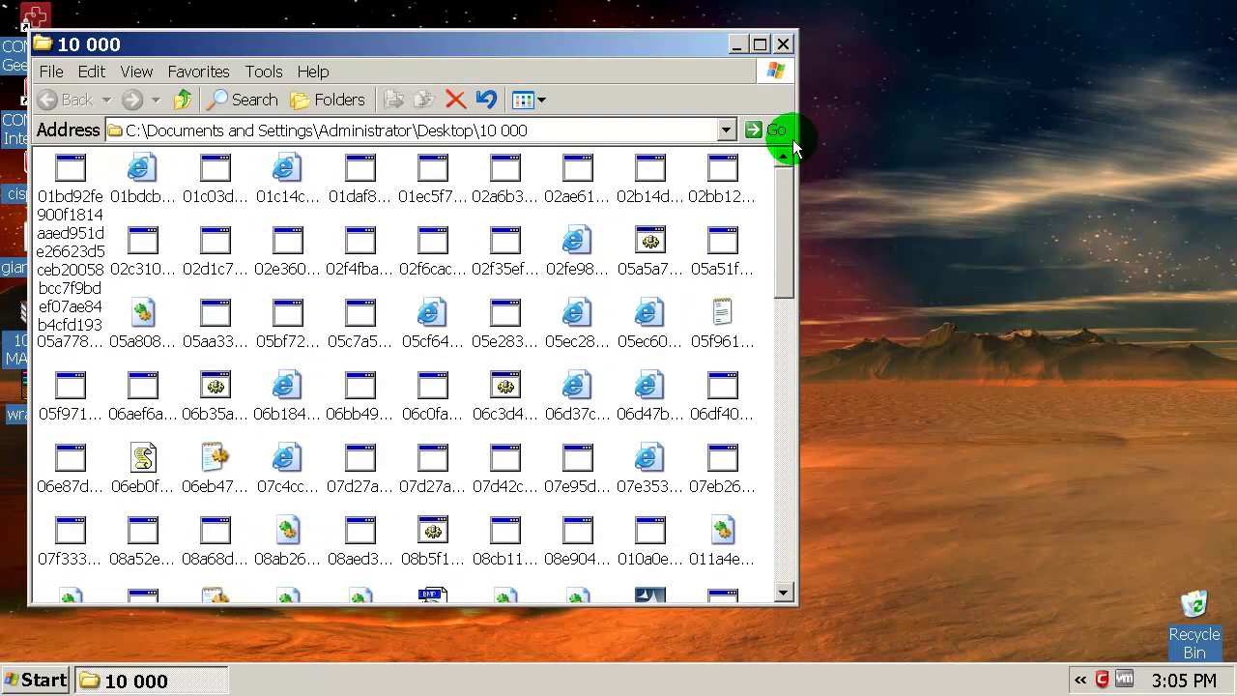
left_click(783, 44)
right_click(711, 301)
left_click(773, 338)
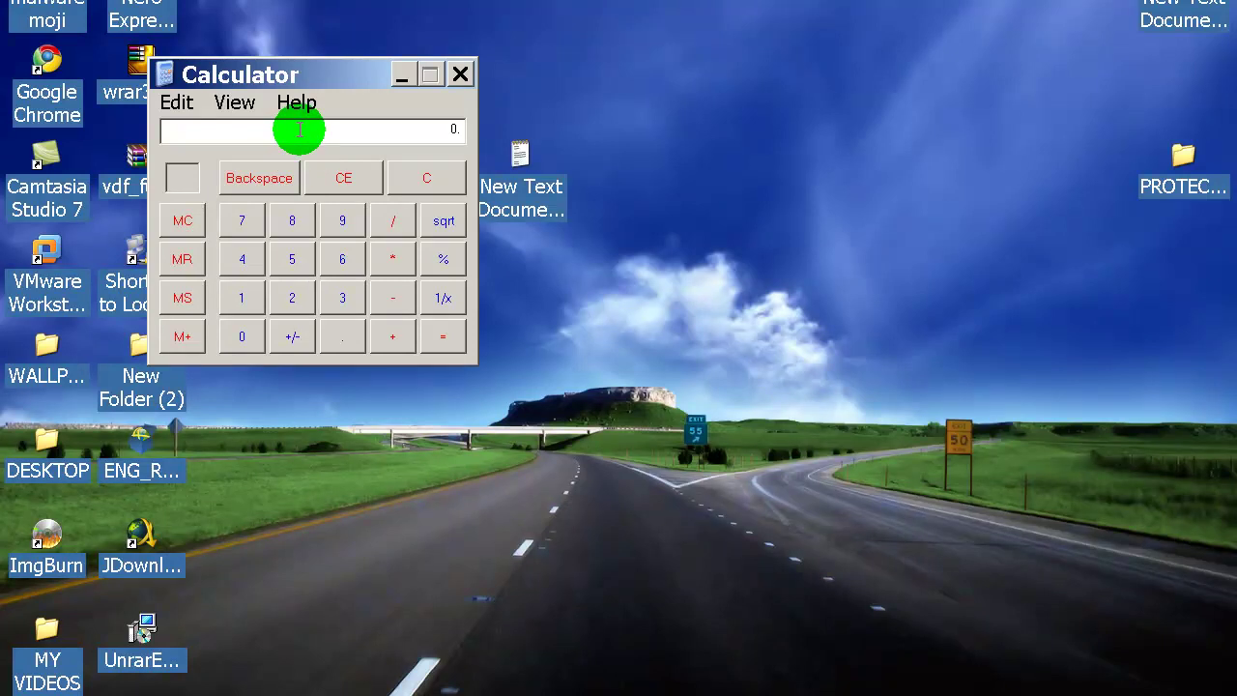
- Switch to Calculator on the host computer and subtract the 181 remaining files from 10000
left_click(241, 298)
left_click(255, 342)
left_click(259, 343)
left_click(259, 343)
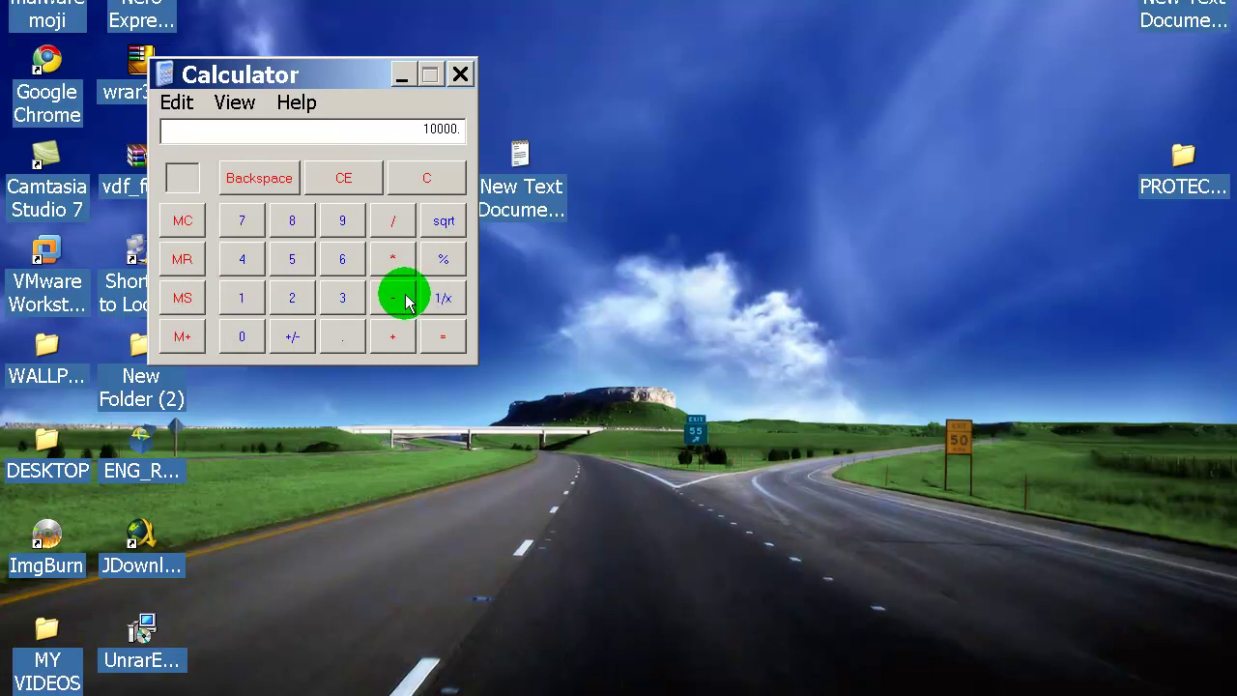
left_click(243, 296)
left_click(281, 221)
left_click(249, 298)
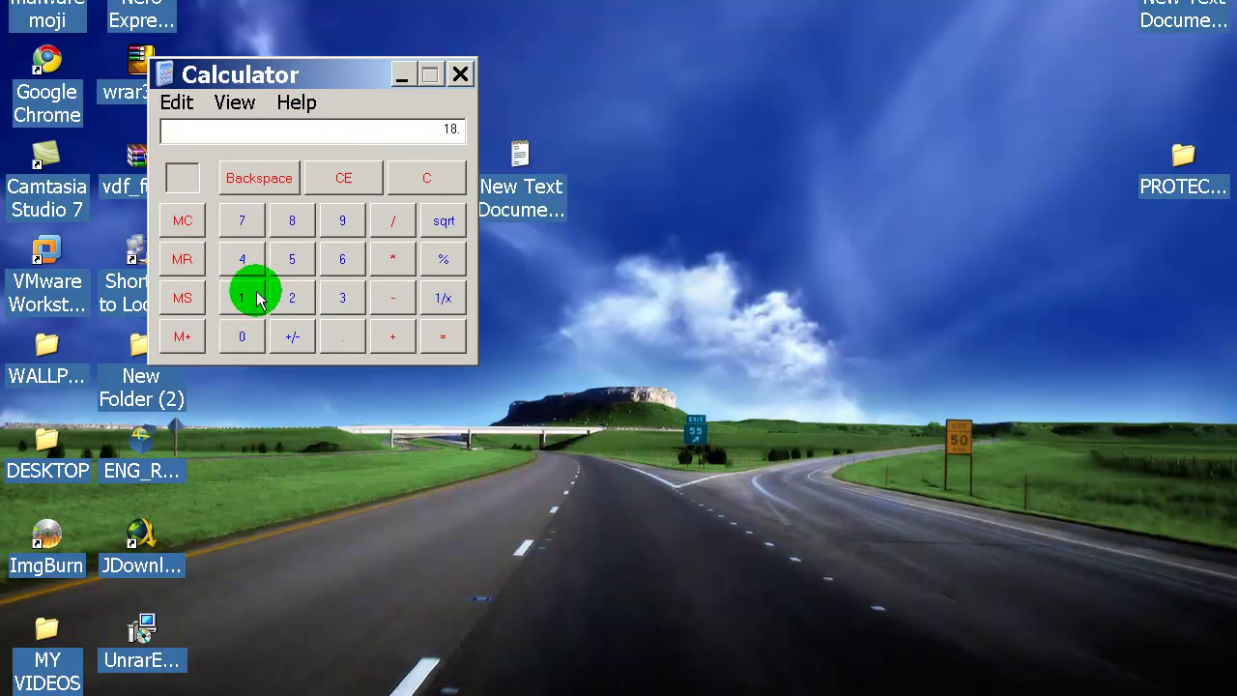
left_click(445, 338)
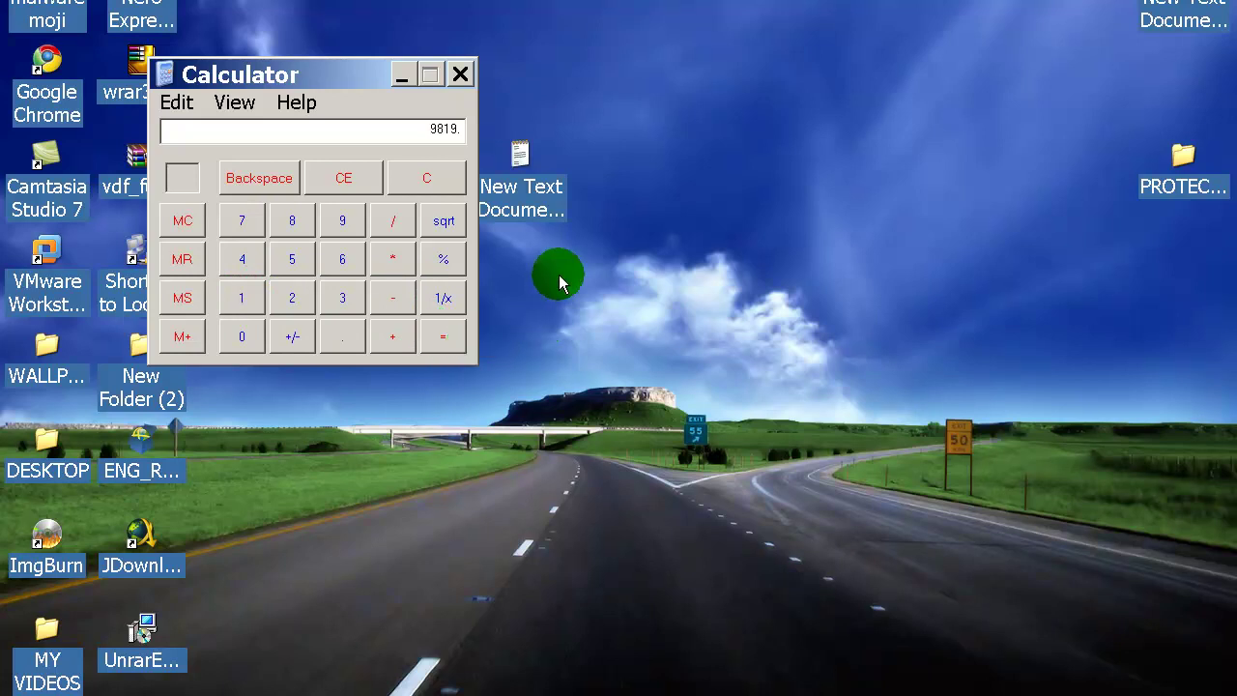
- Open New Text Document.txt in Notepad and record 98.19 % as the COMODO result, aligned with the AVAST value
double_click(521, 155)
left_click(355, 197)
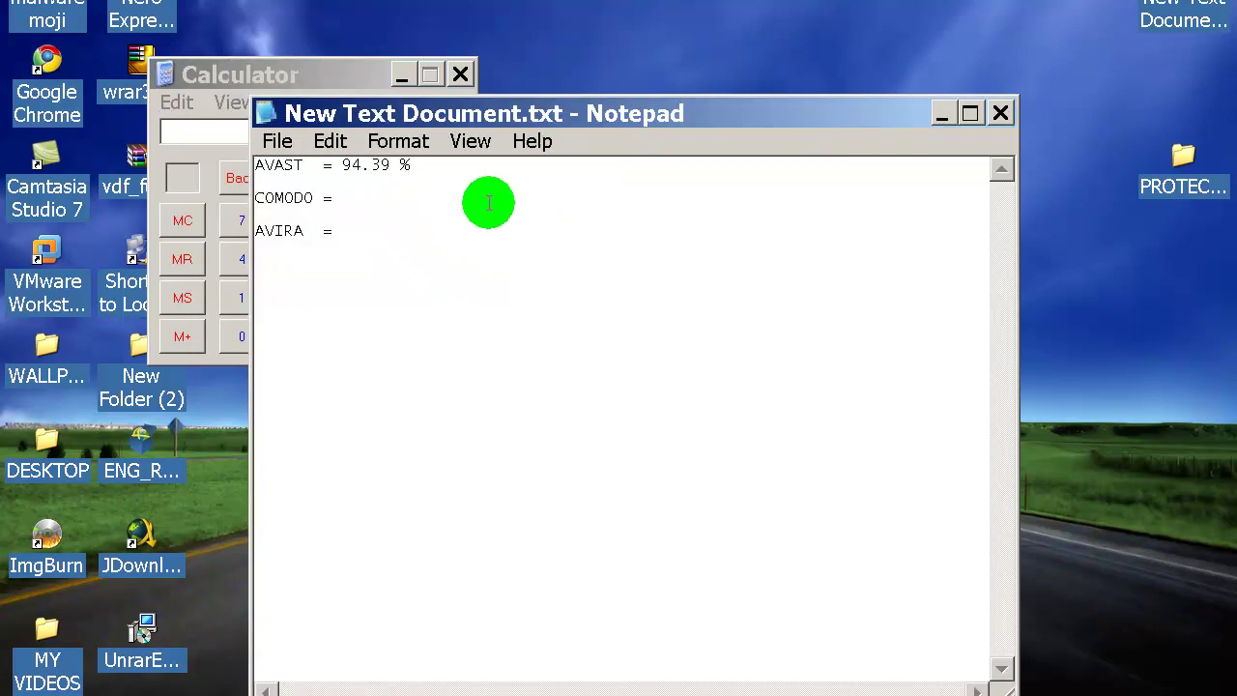
type("8.")
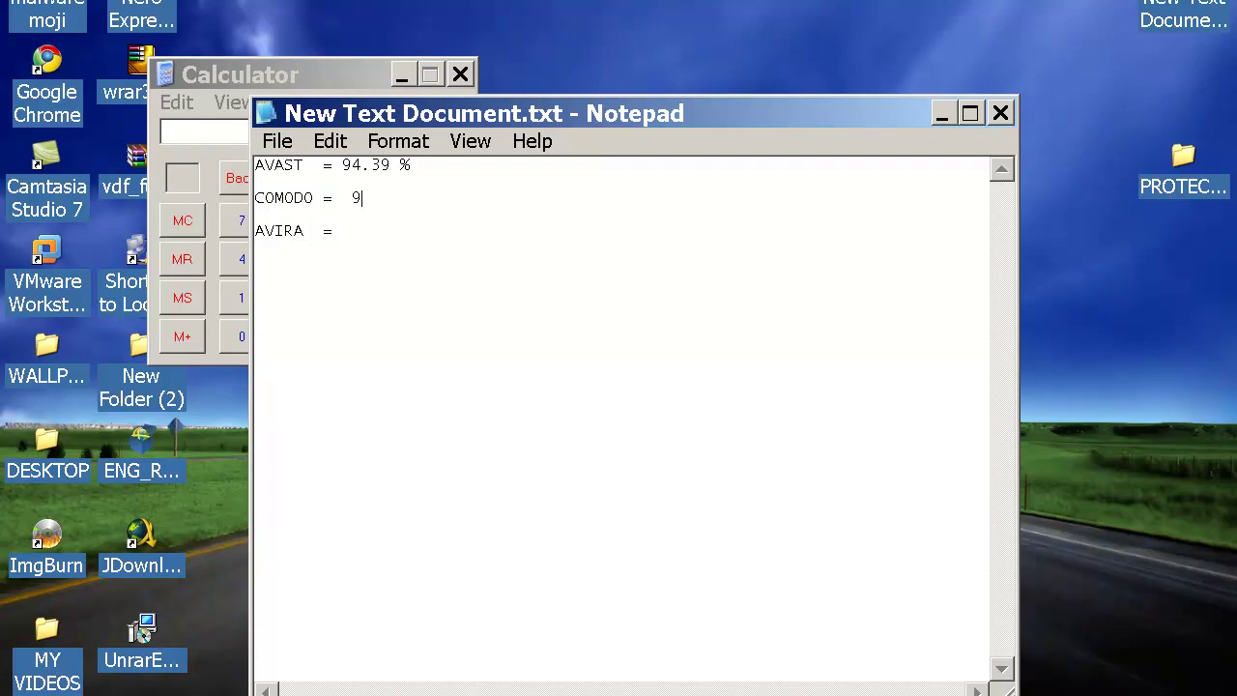
left_click(346, 77)
left_click(553, 188)
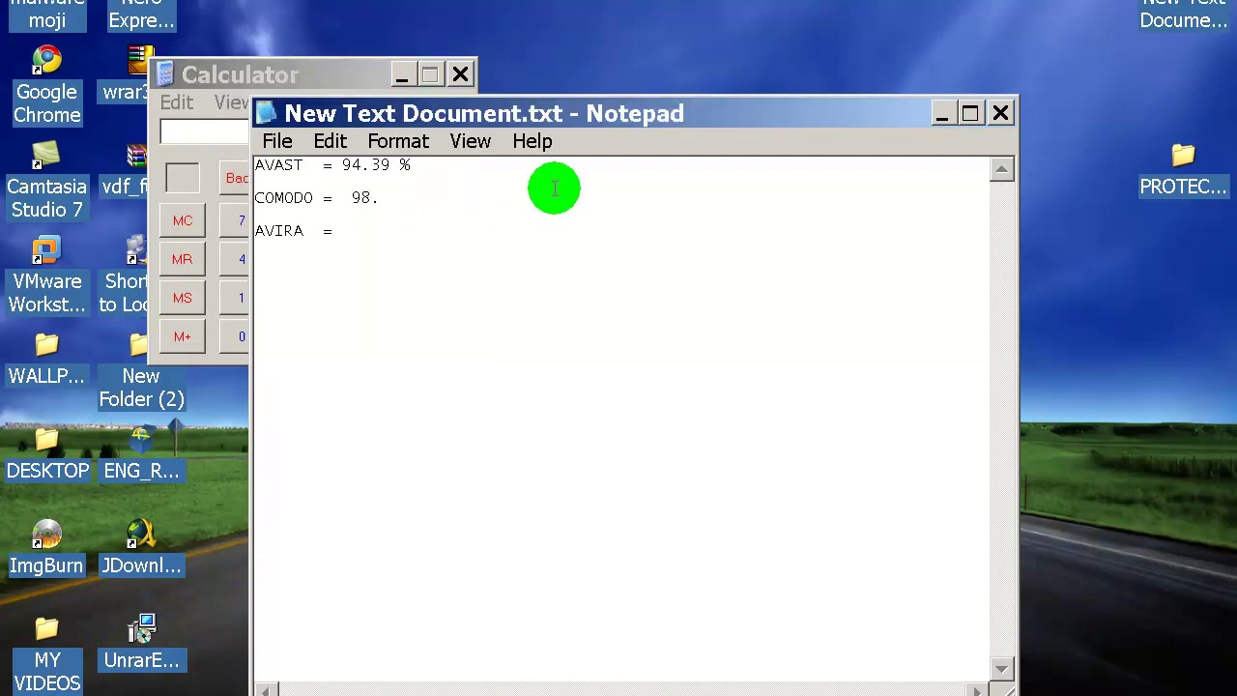
left_click(438, 194)
type("19")
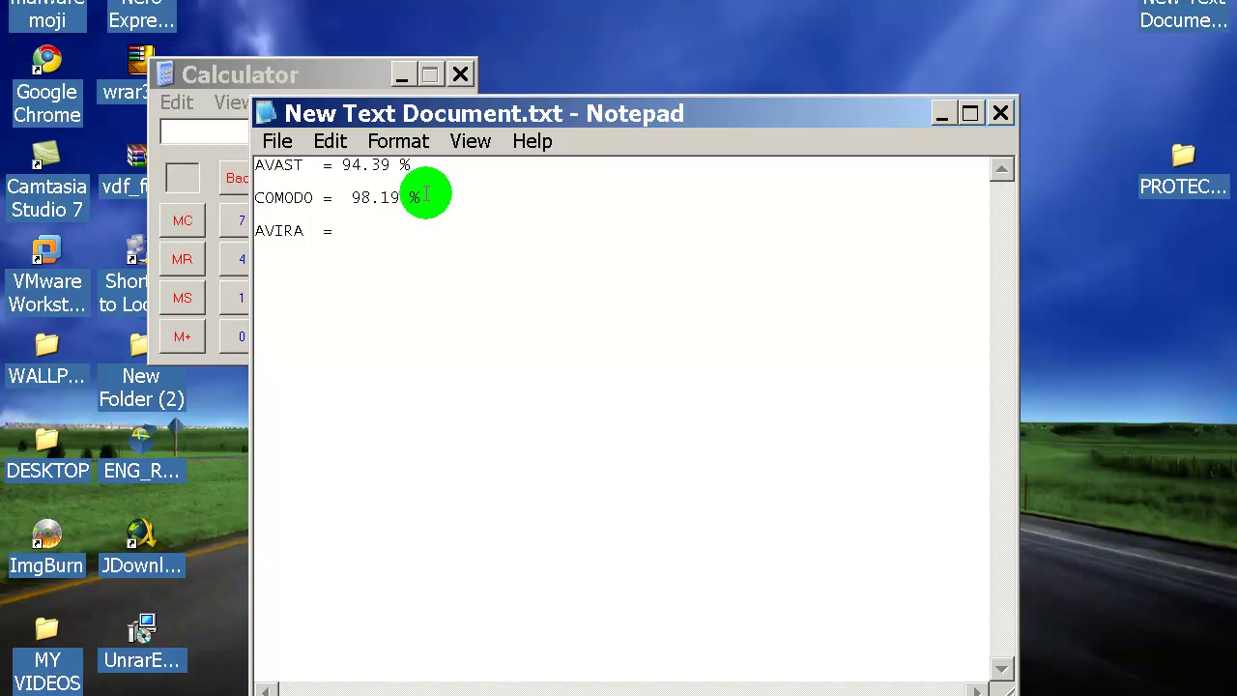
left_click(350, 198)
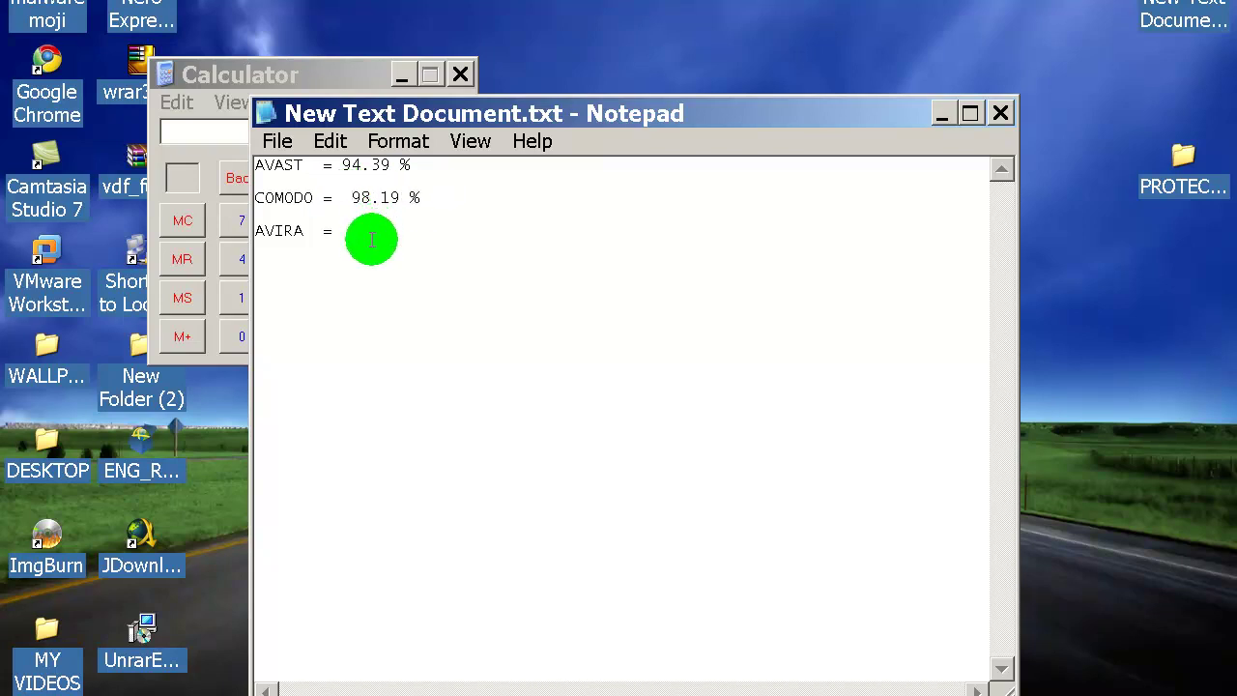
key("BackSpace")
left_click(349, 230)
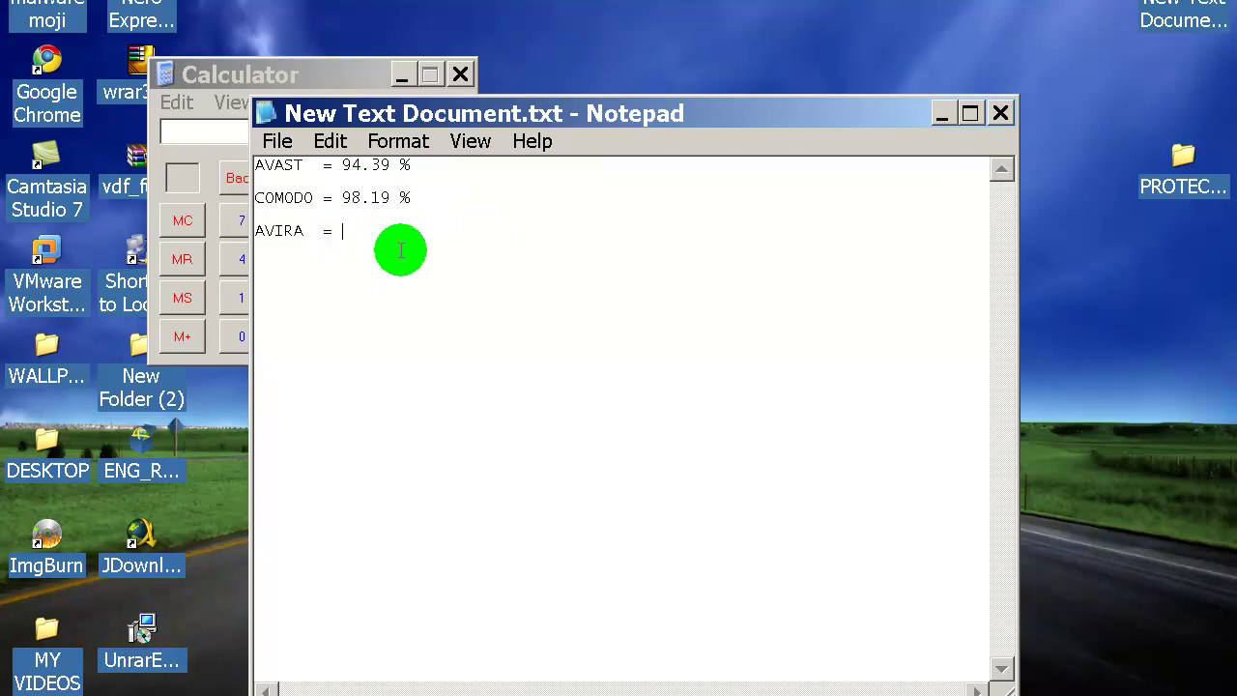